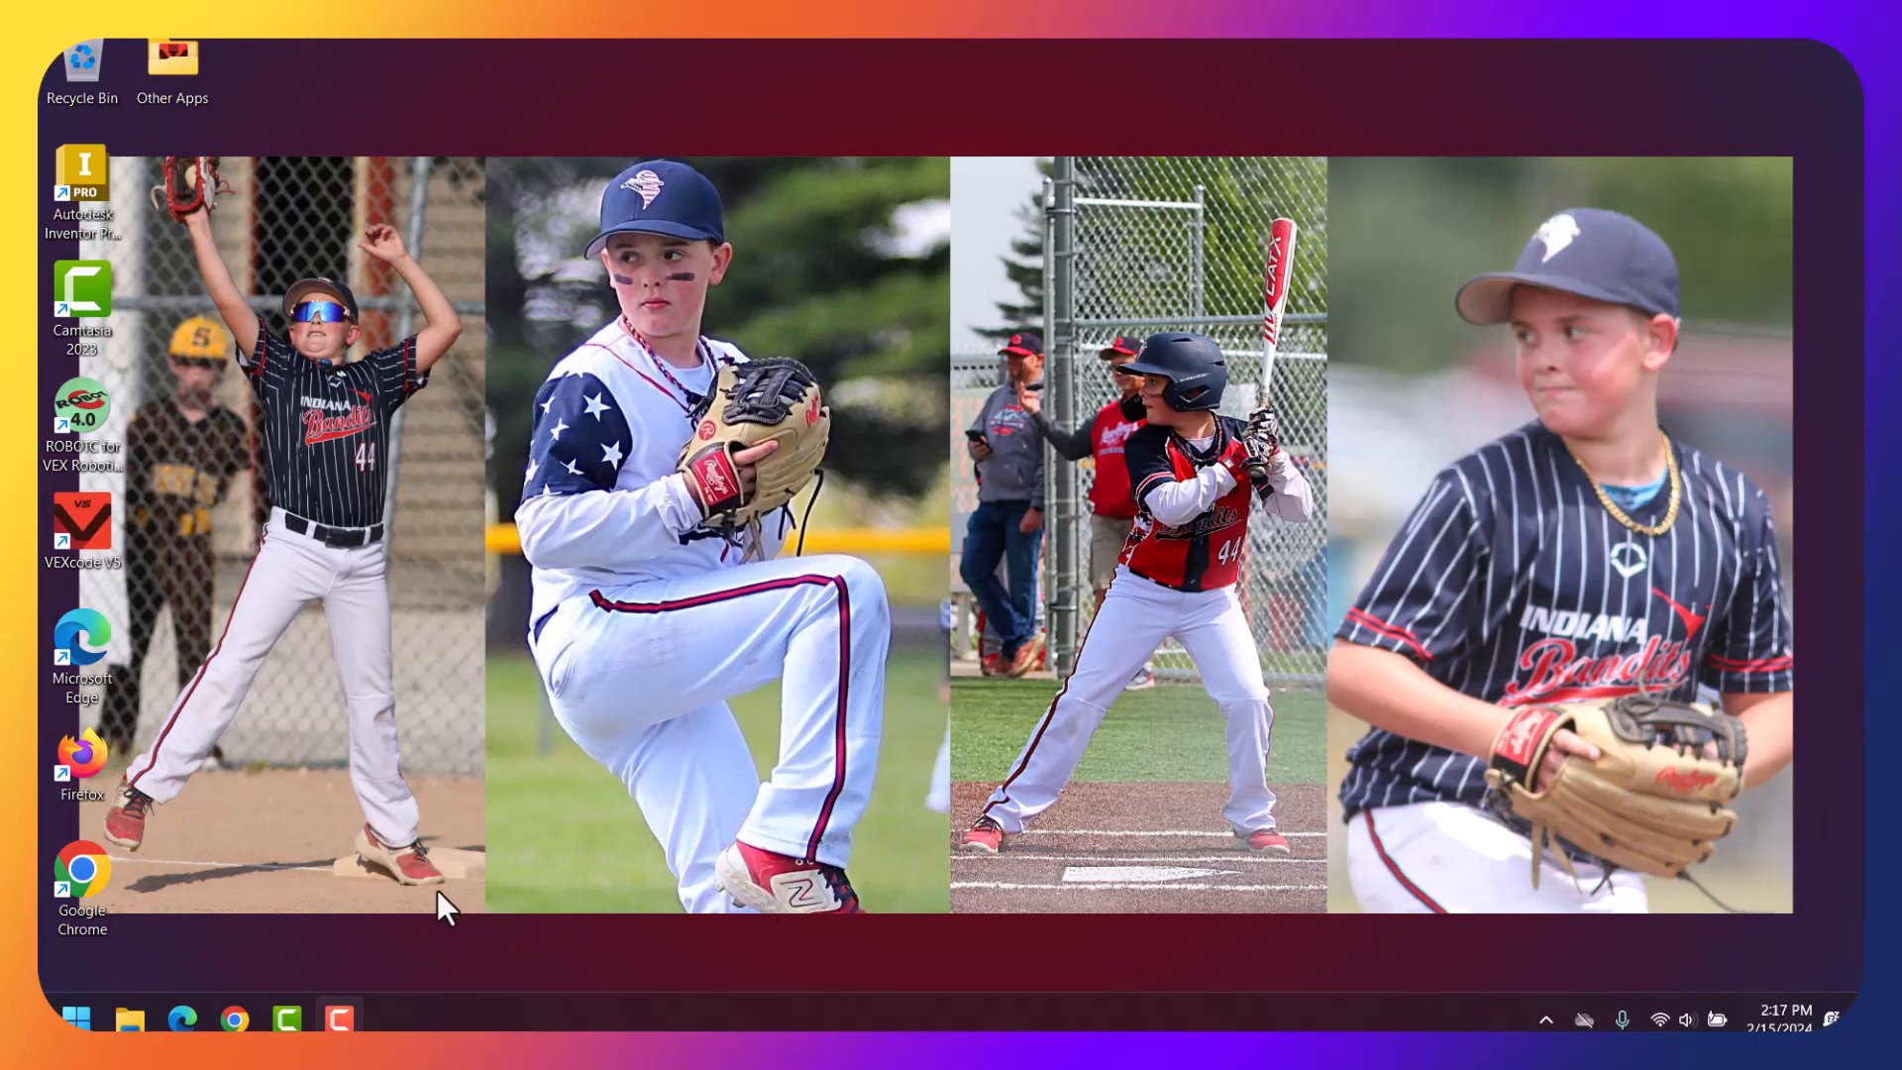
Switch to Chrome and open Friday's "Lab 8-Save & Upload to Canvas" classwork assignment from the Design and Modeling course home page.
{"action": "left_click", "coordinate": [235, 1018]}
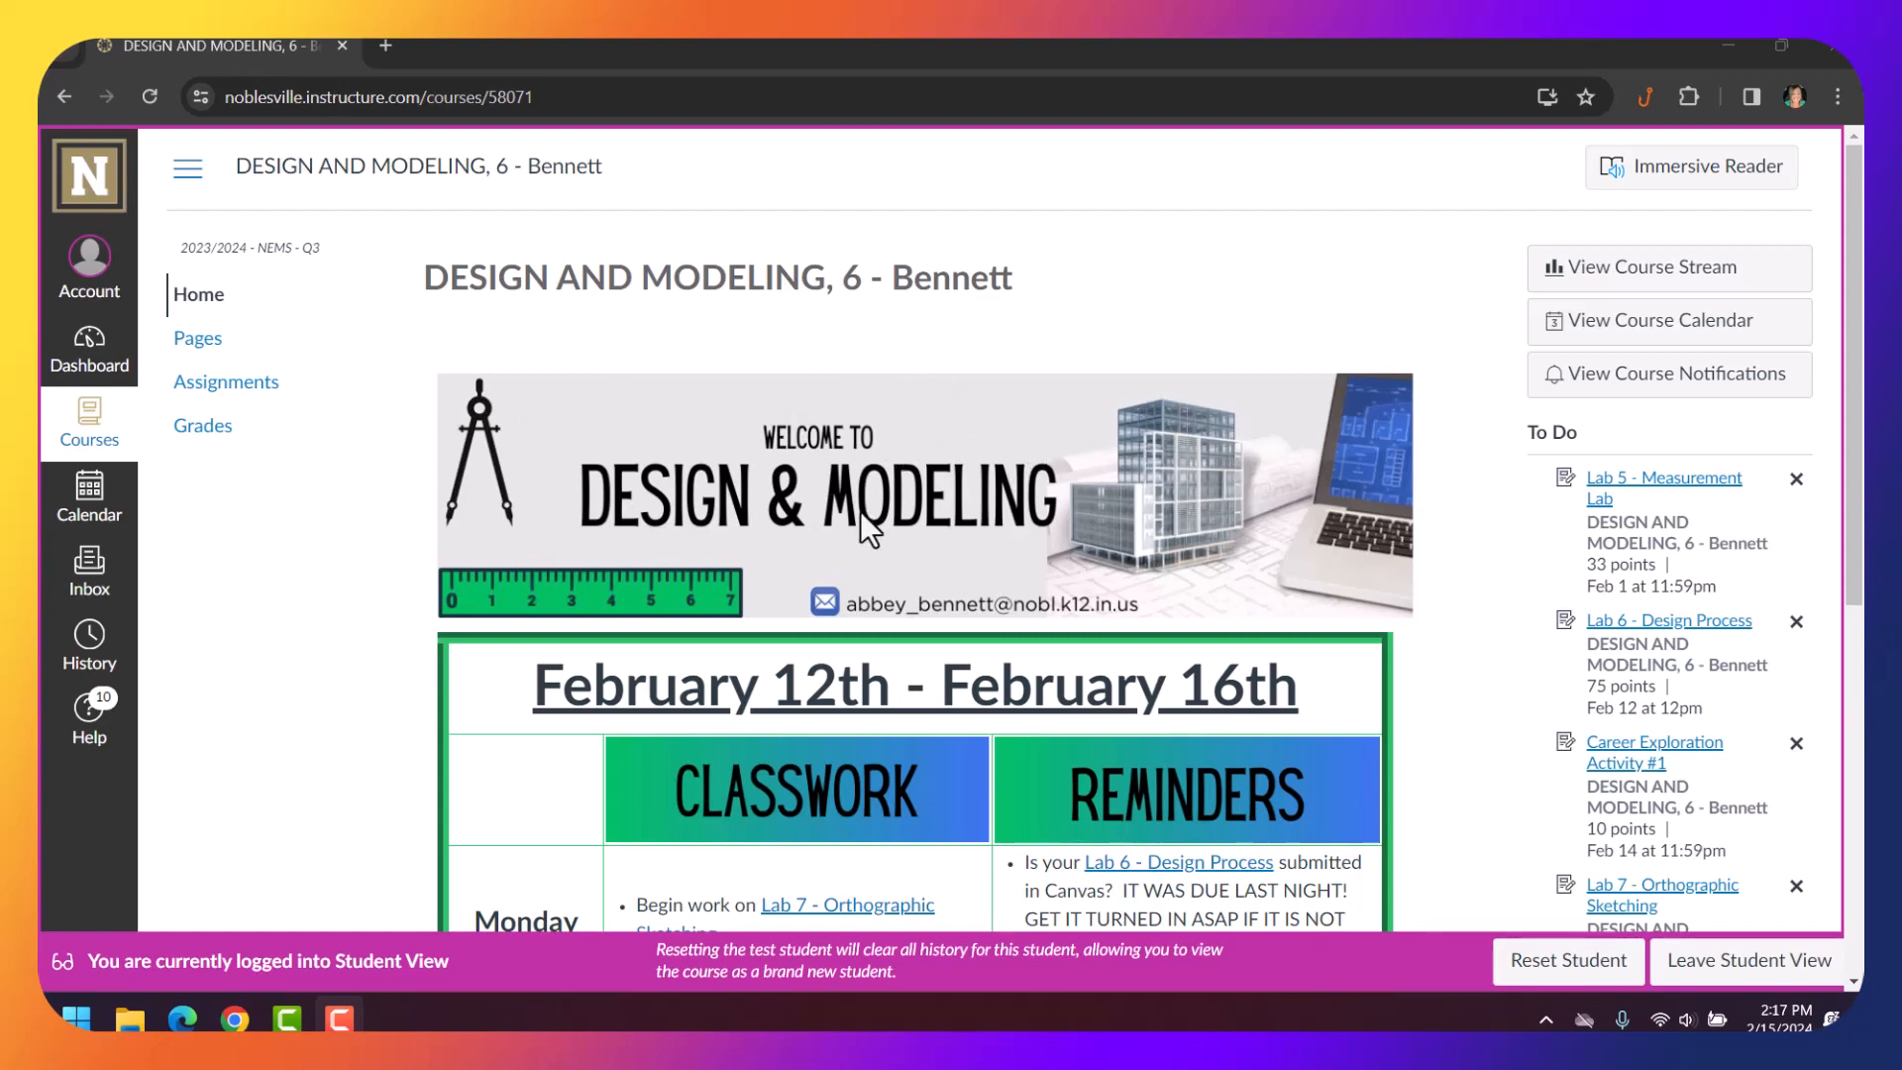
{"action": "scroll", "coordinate": [925, 461], "scroll_direction": "down", "scroll_amount": 1}
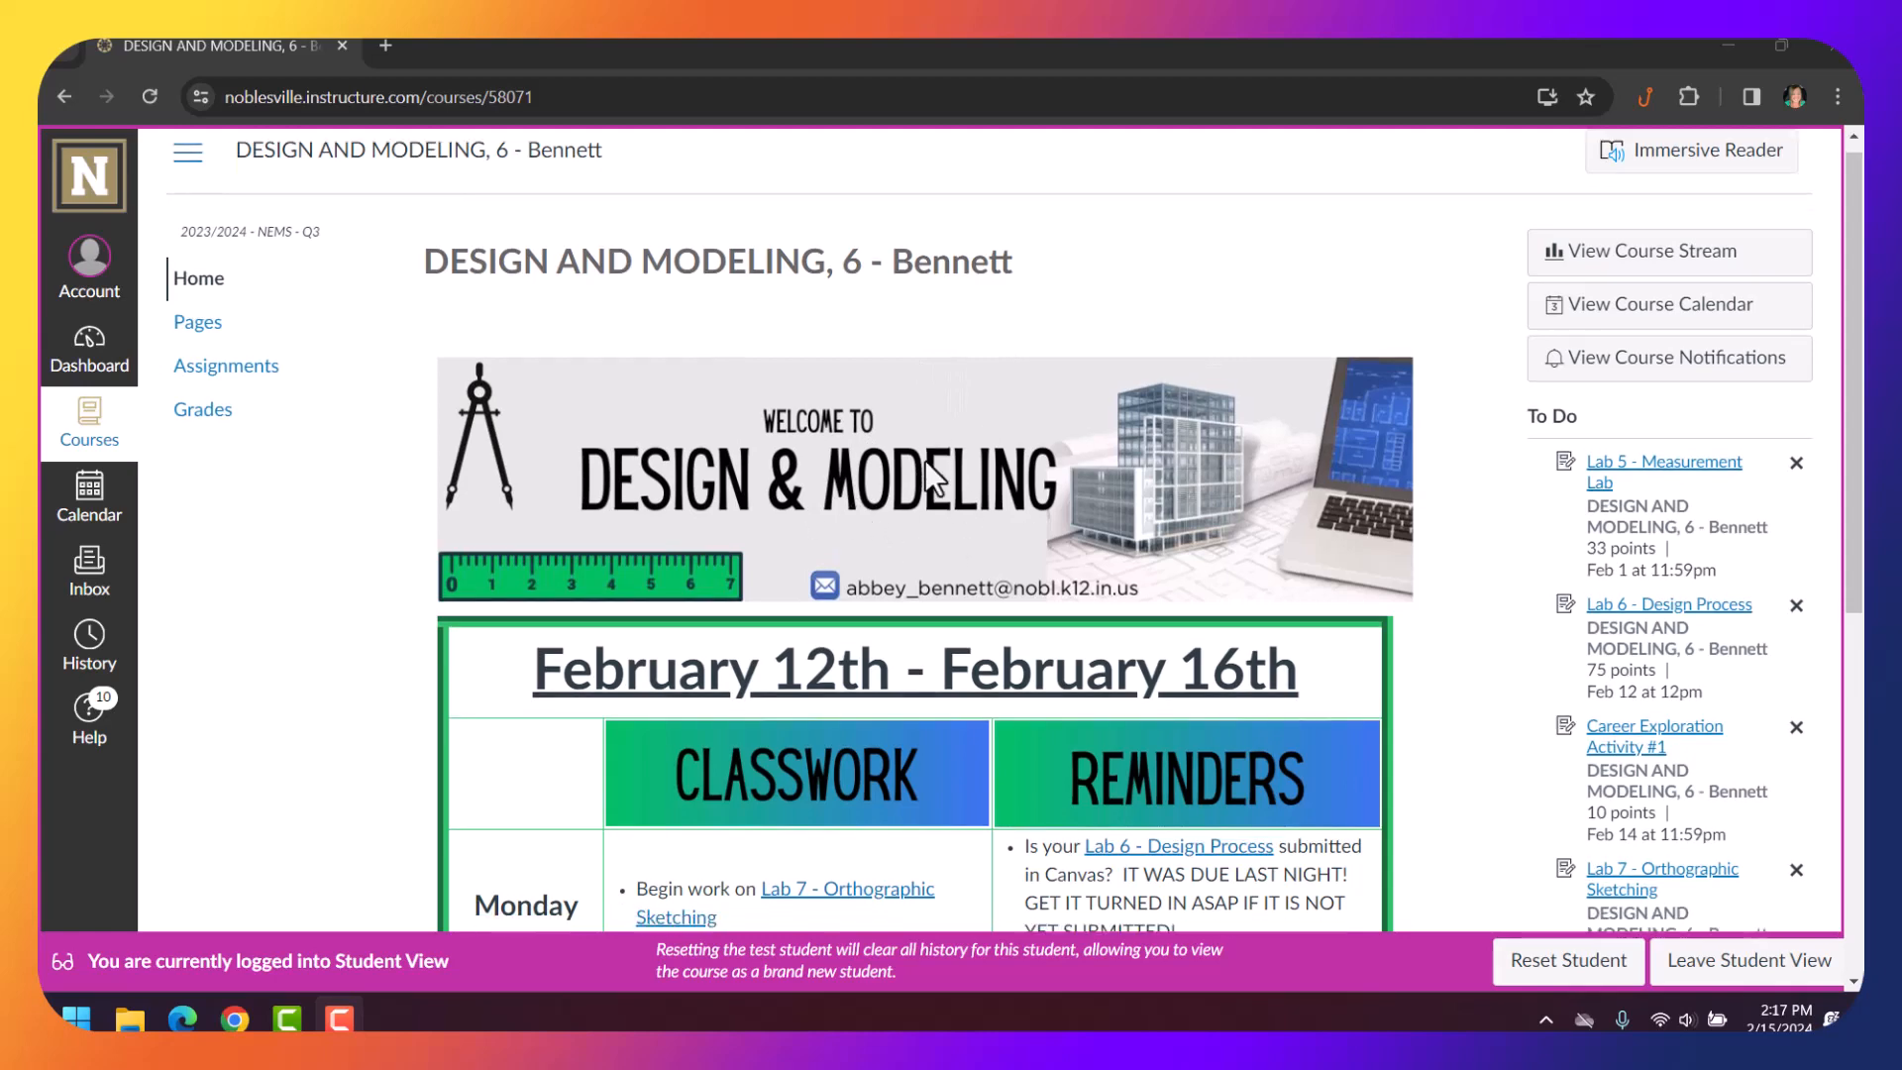
{"action": "scroll", "coordinate": [925, 459], "scroll_direction": "down", "scroll_amount": 7}
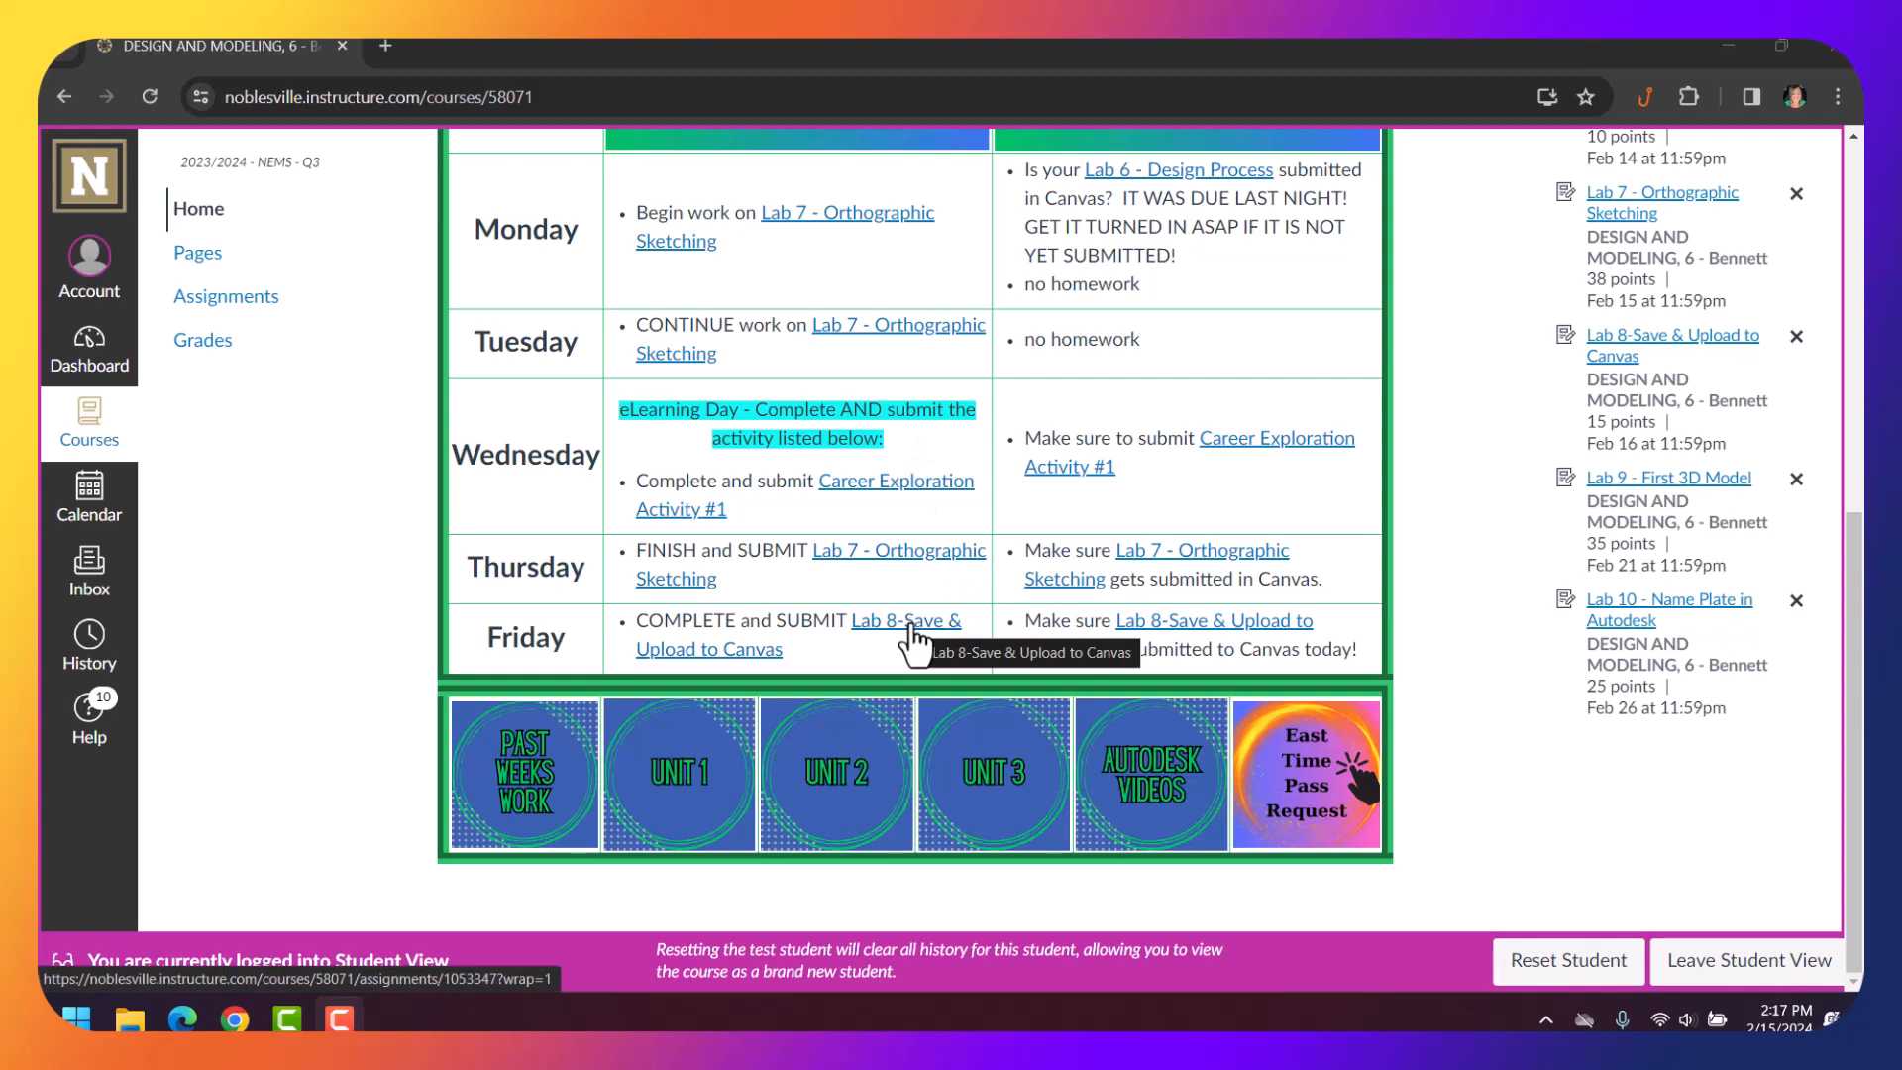
{"action": "left_click", "coordinate": [913, 643]}
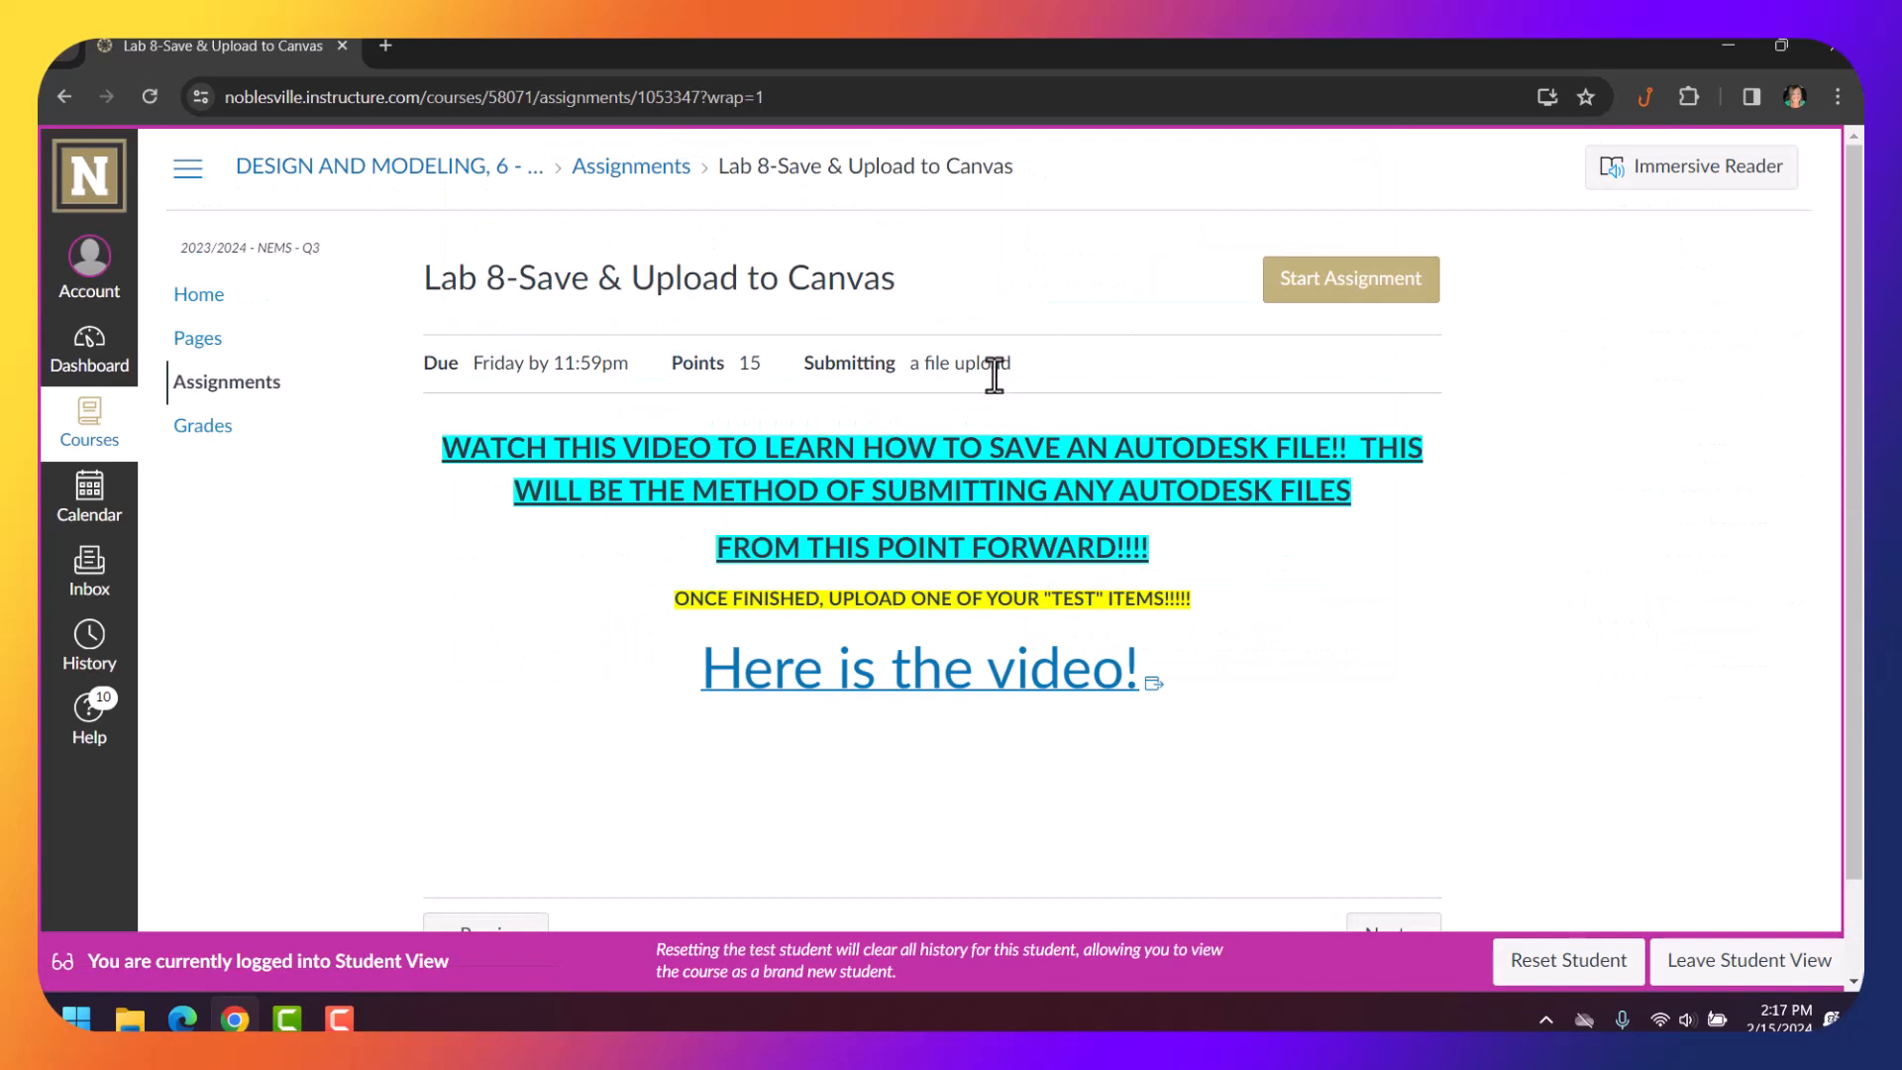
Restore the browser window to a smaller size, maximize it again and minimize it to reveal the desktop.
{"action": "left_click", "coordinate": [1780, 46]}
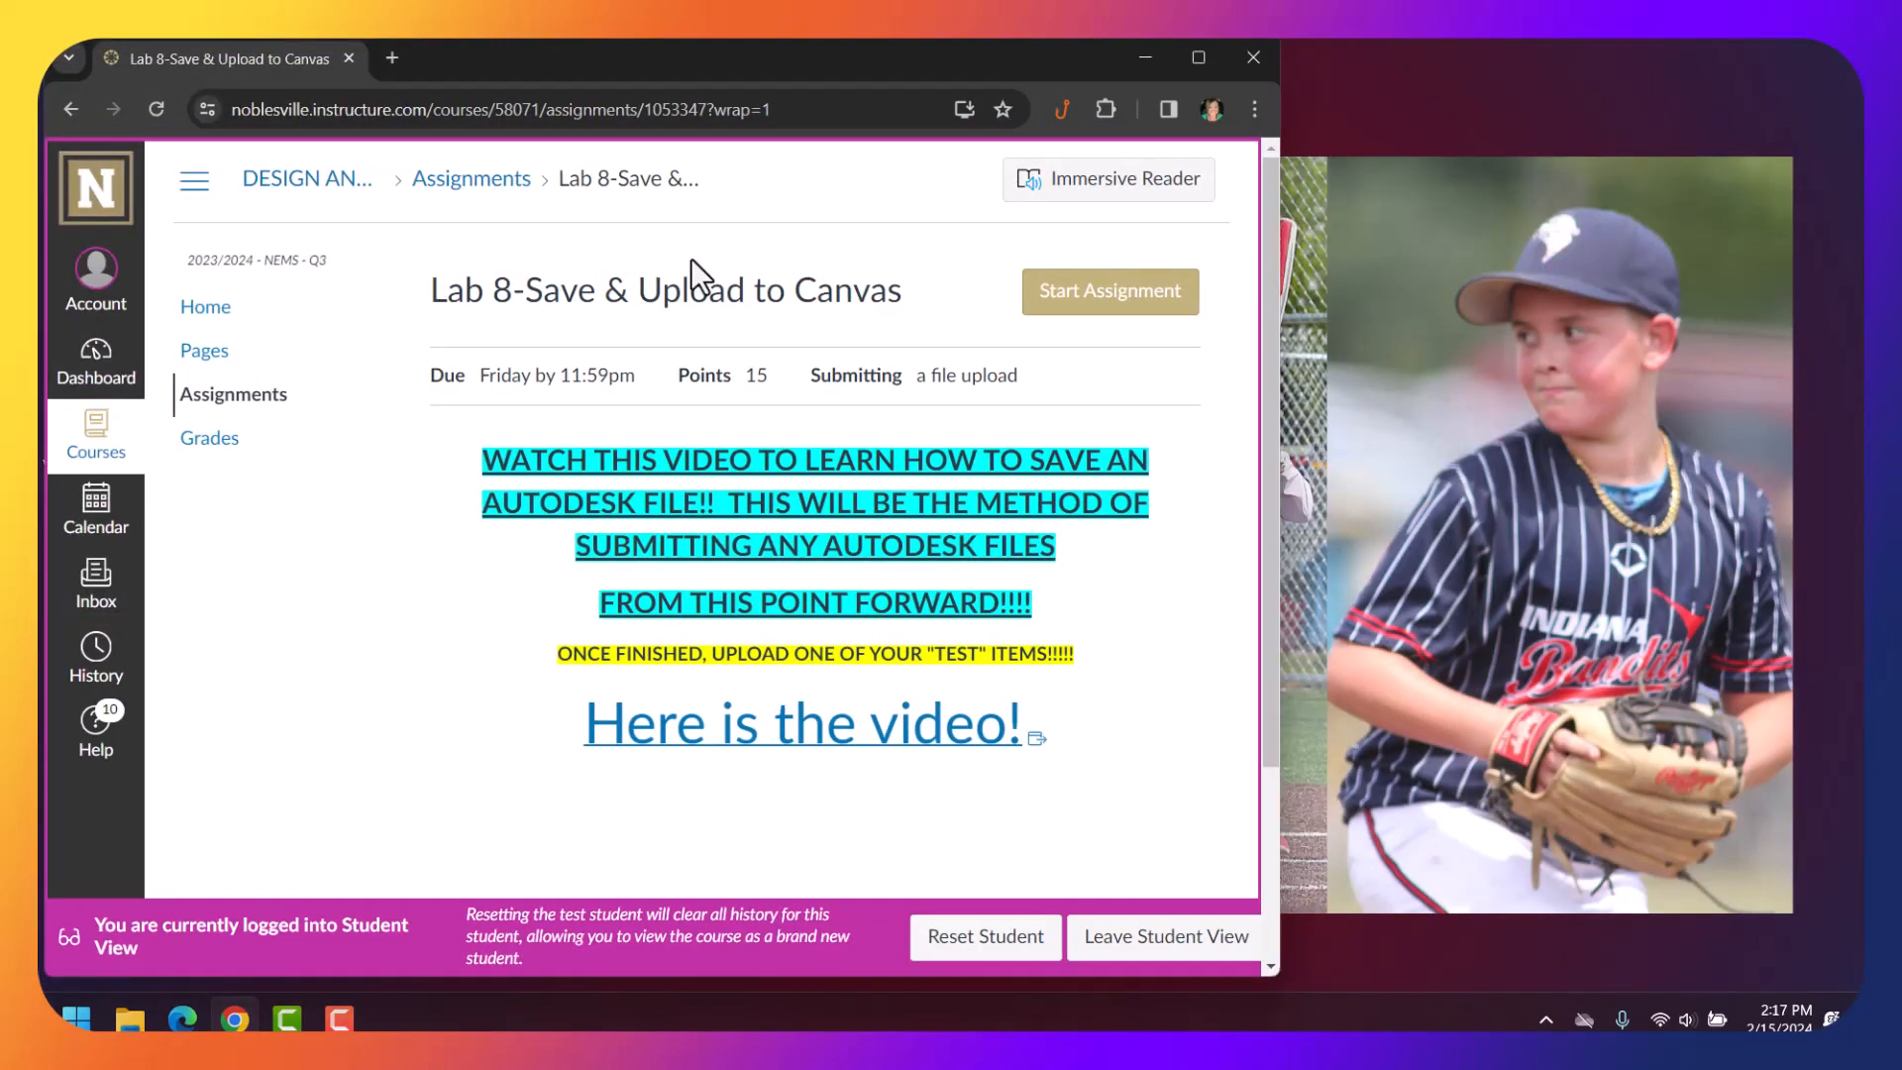
{"action": "left_click", "coordinate": [1193, 55]}
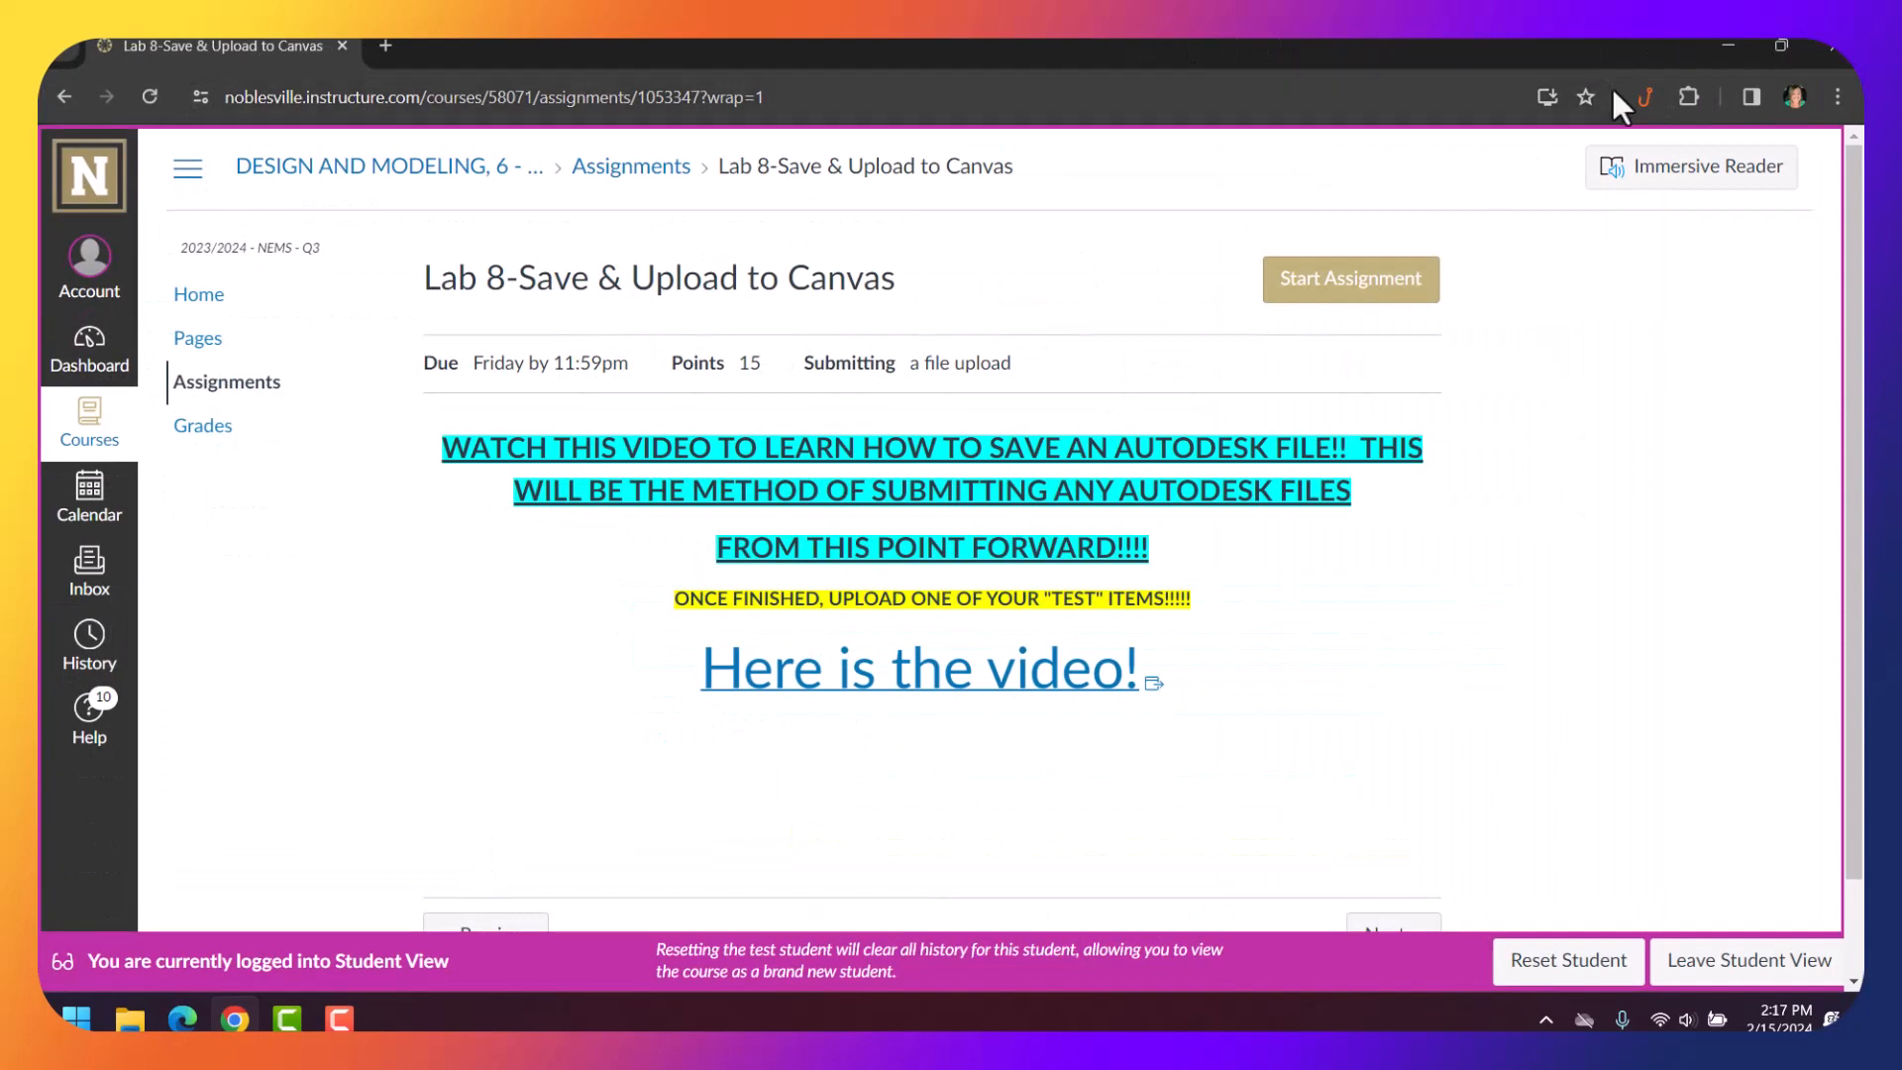
{"action": "left_click", "coordinate": [1726, 33]}
{"action": "mouse_move", "coordinate": [238, 1025]}
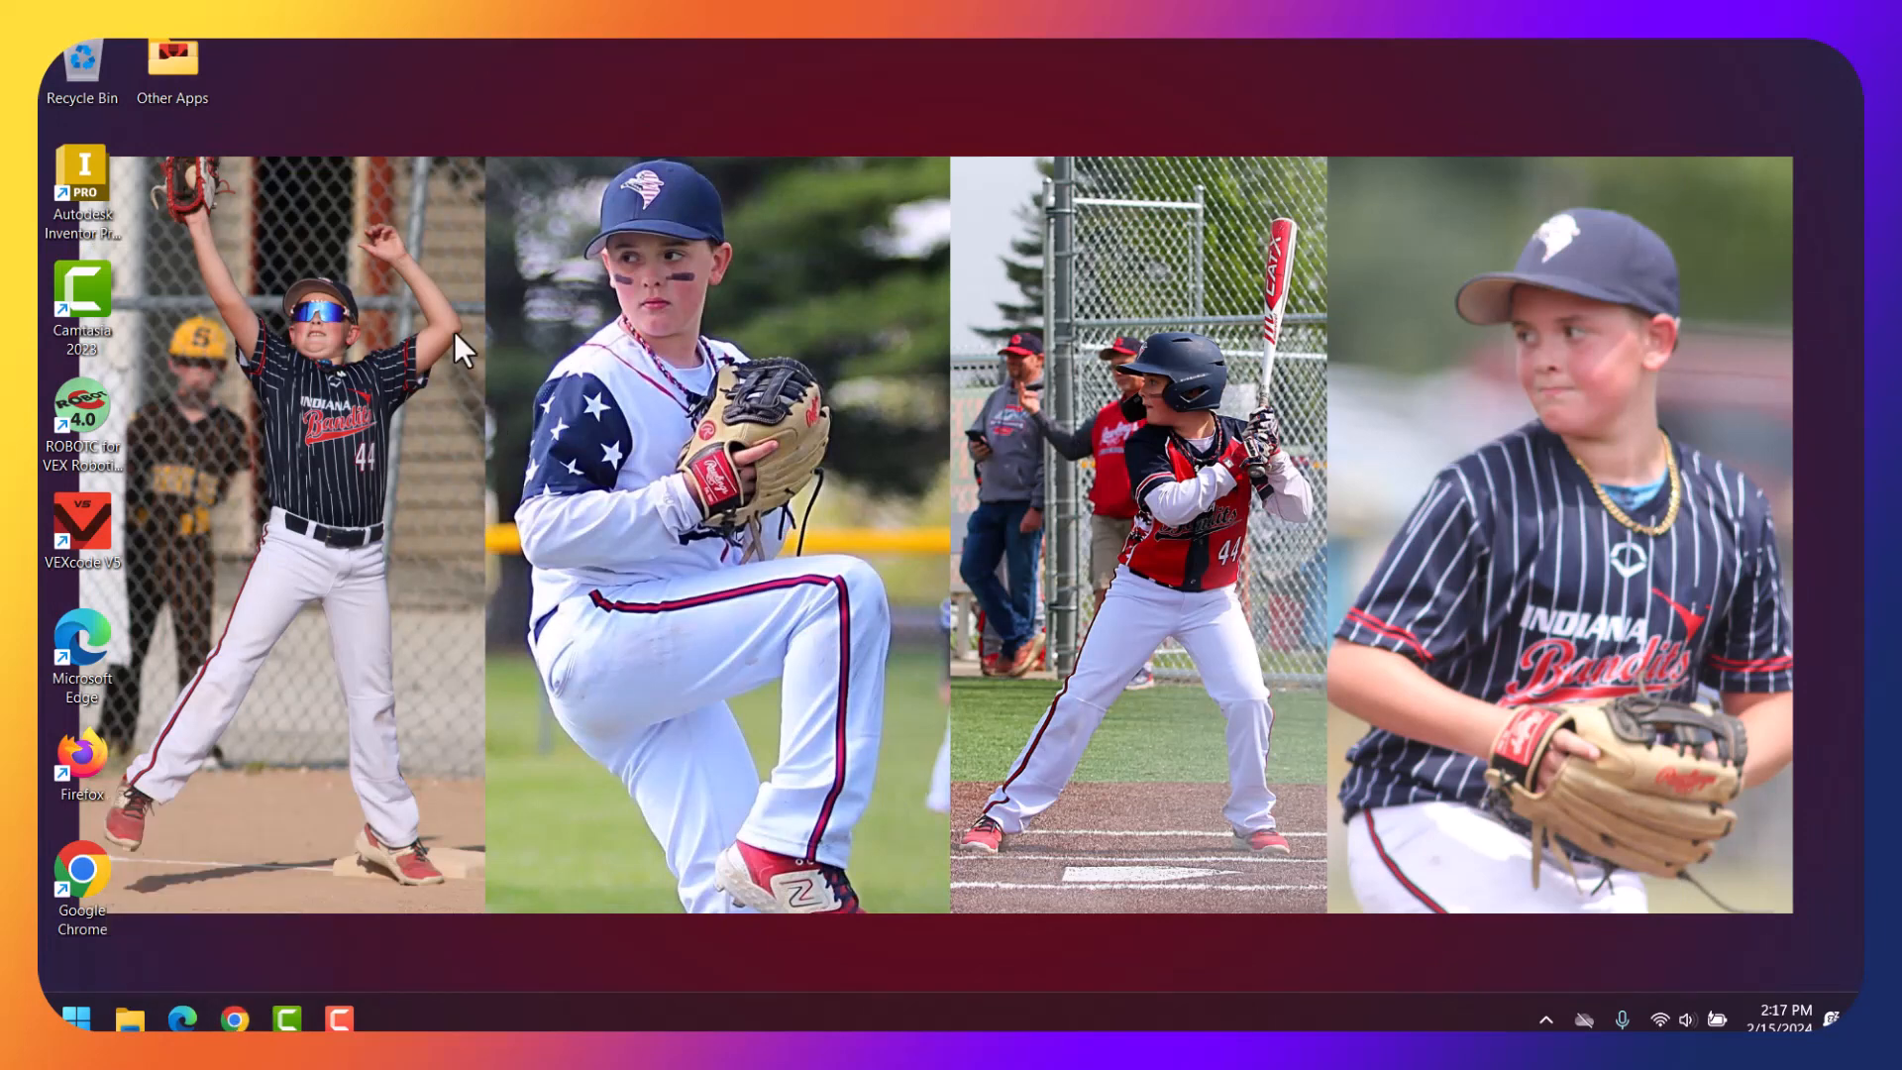
Launch Autodesk Inventor Professional 2023, agree to the Autodesk Privacy Statement and accept the preset privacy settings.
{"action": "double_click", "coordinate": [96, 159]}
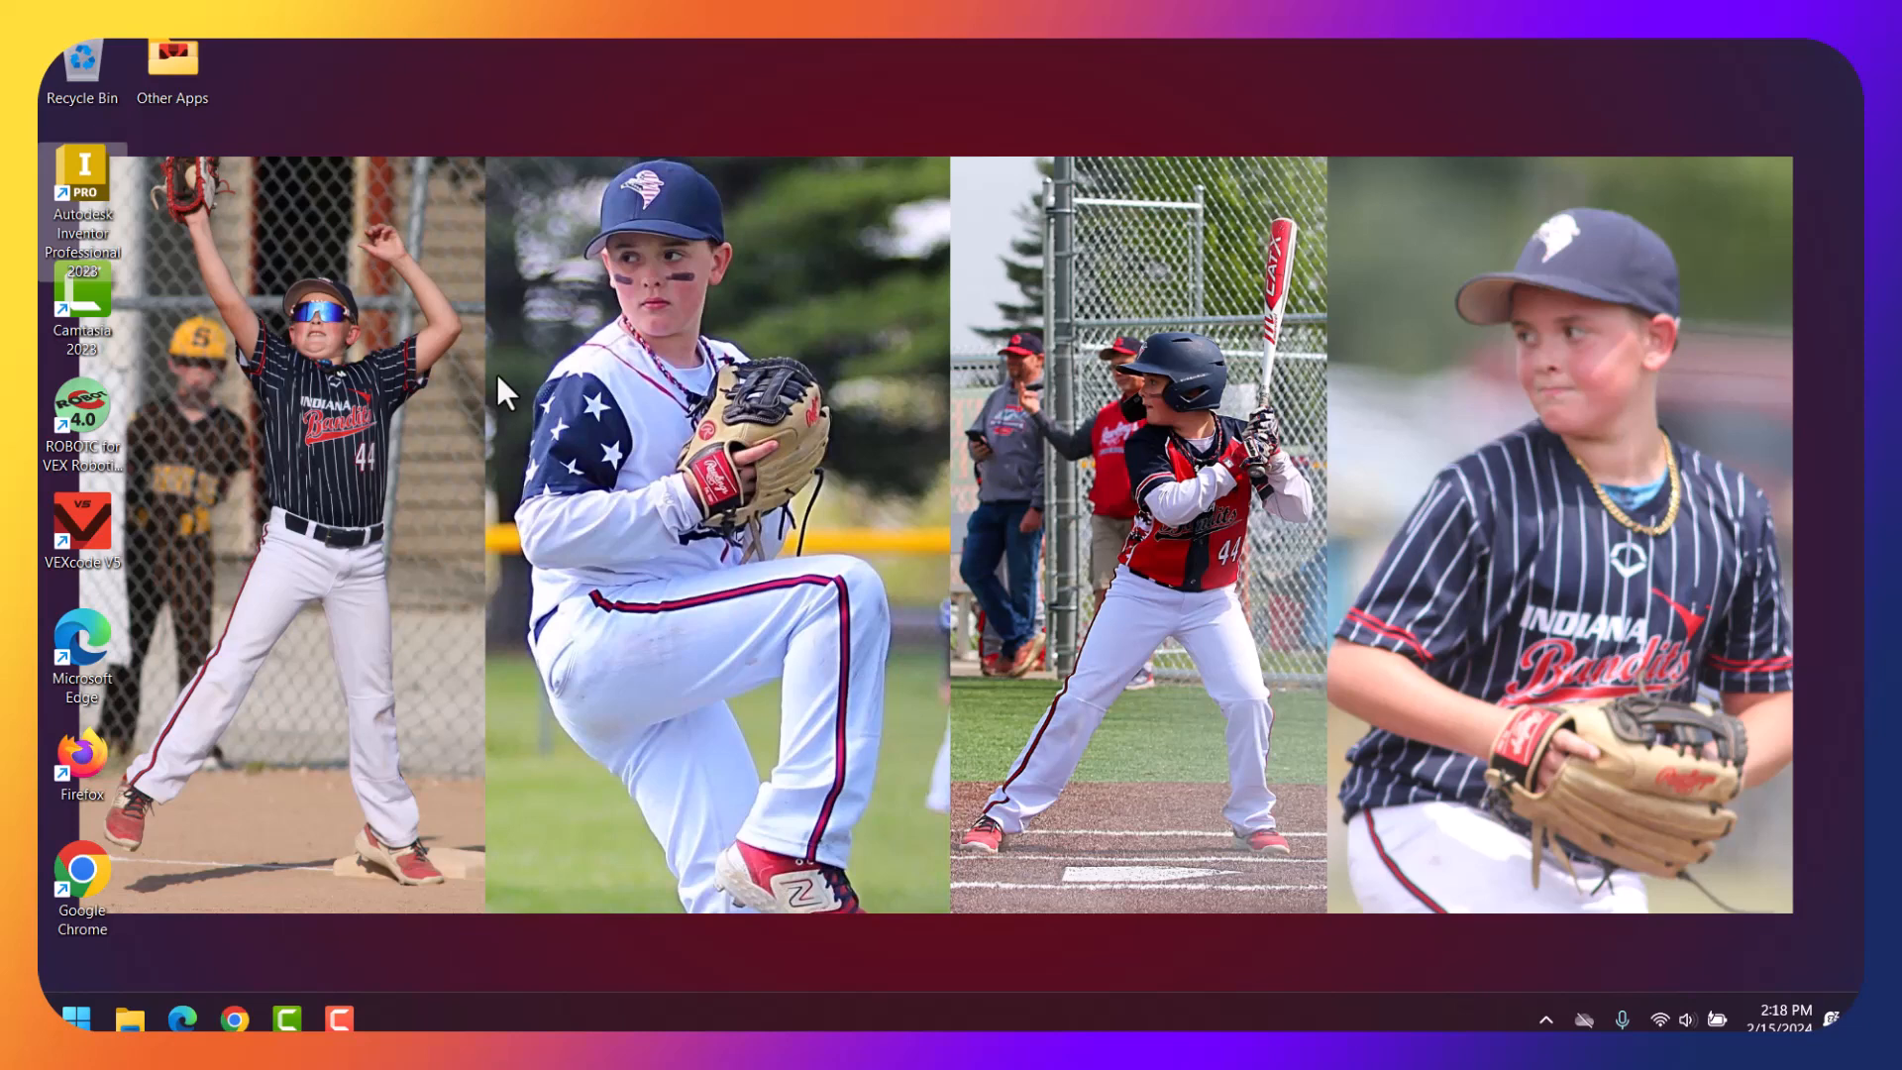
{"action": "double_click", "coordinate": [83, 168]}
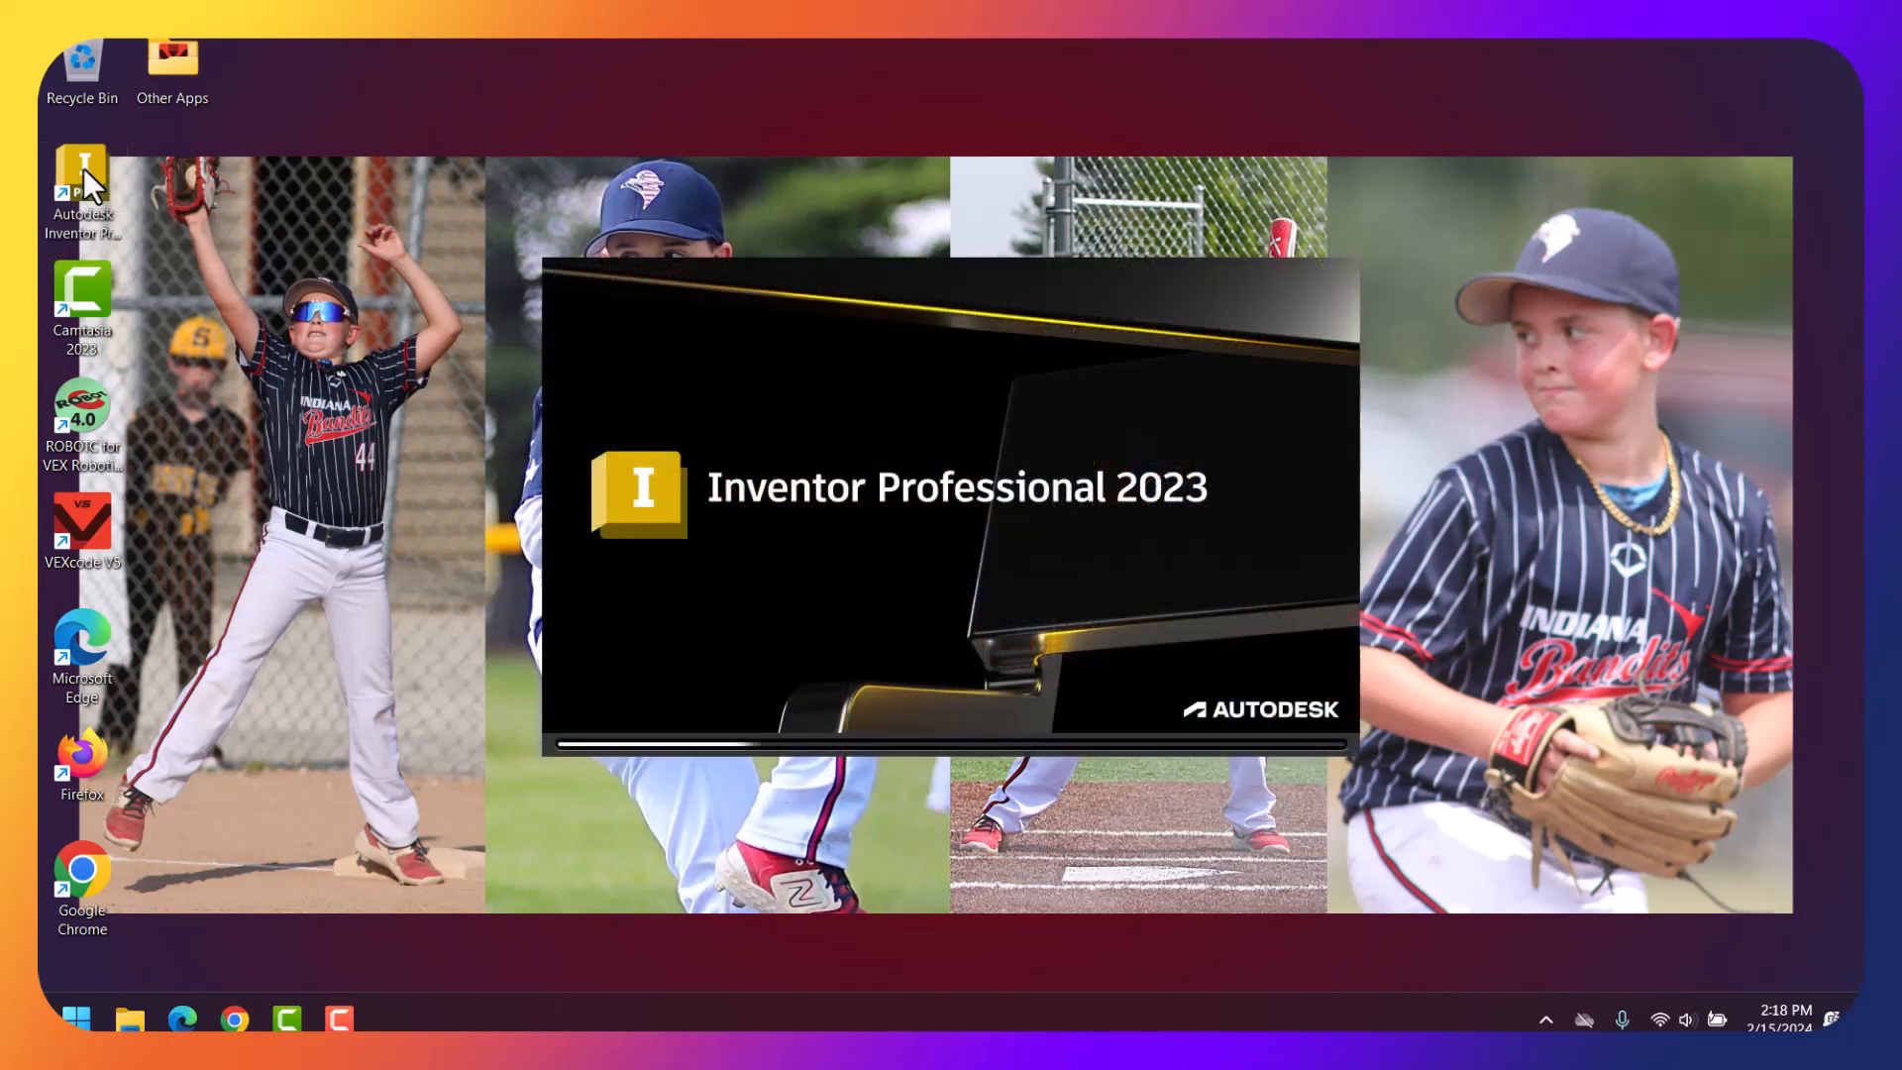
{"action": "right_click", "coordinate": [83, 169]}
{"action": "key", "text": "Escape"}
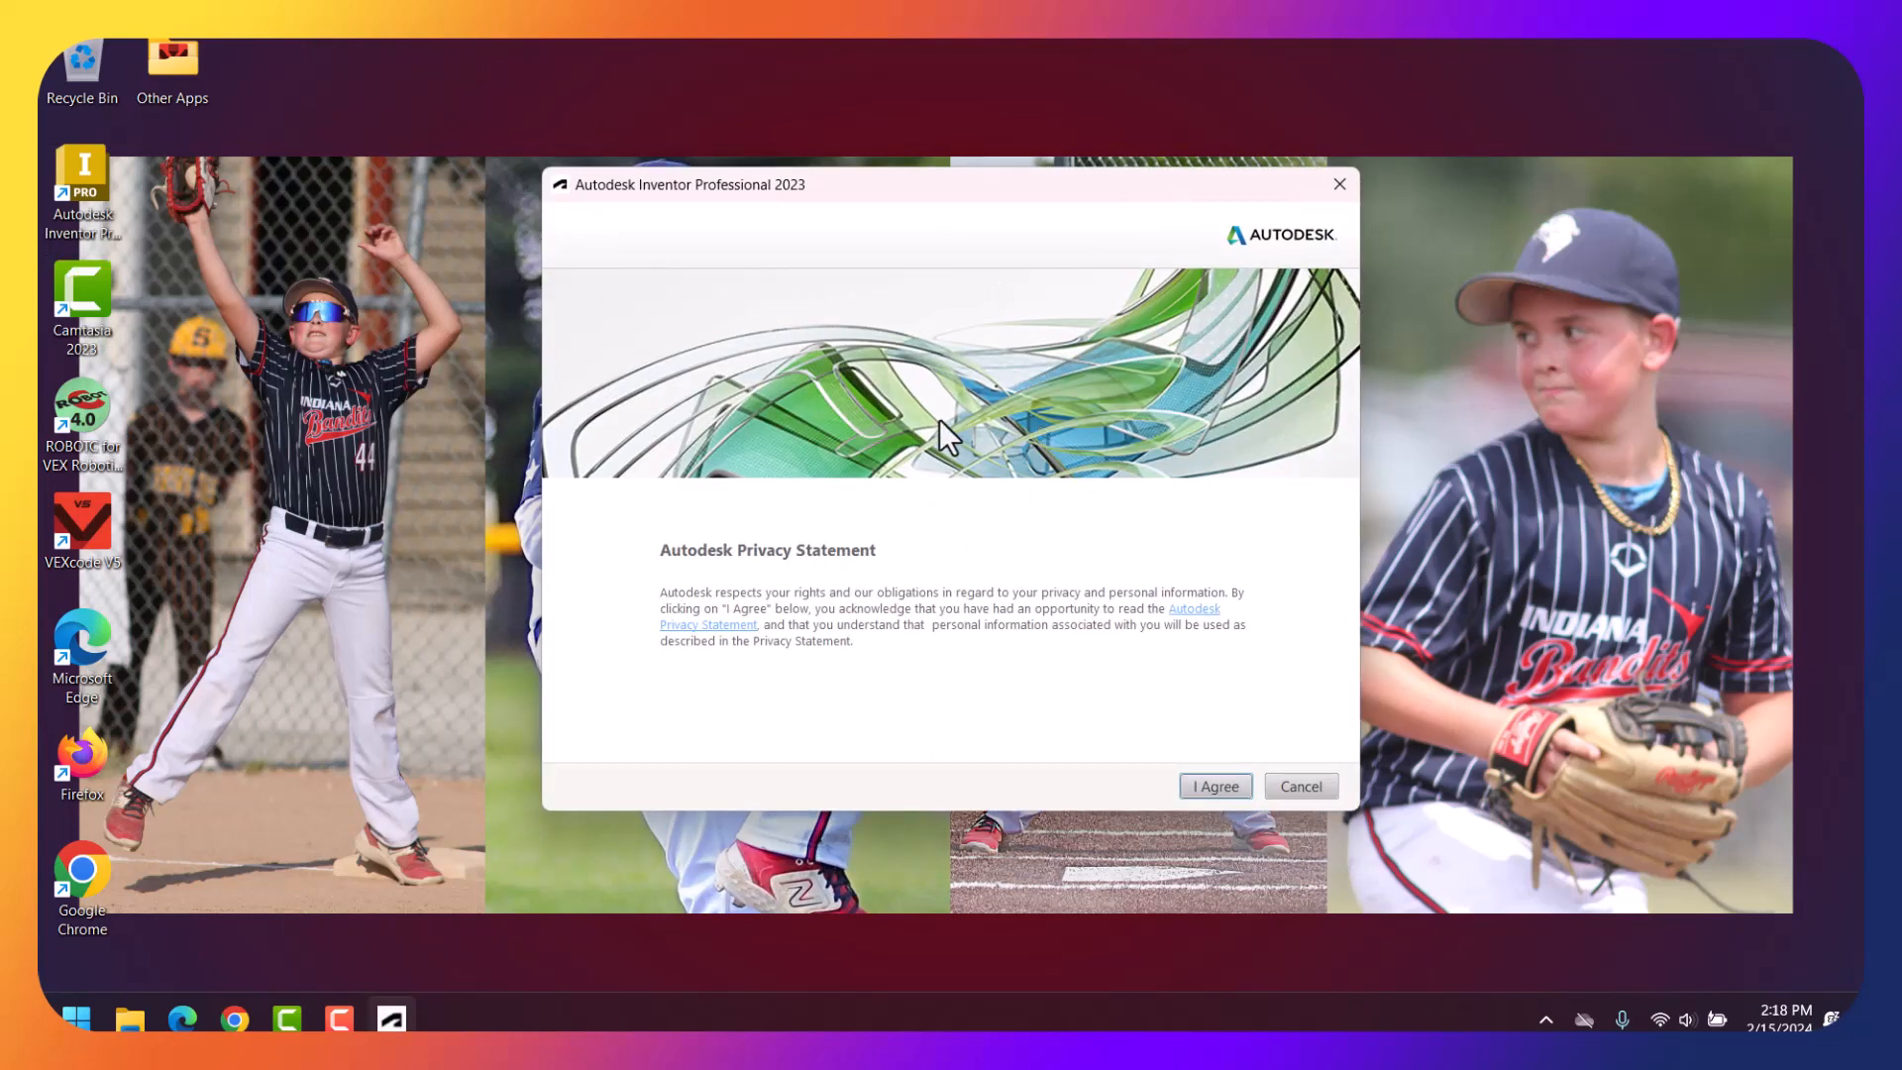
{"action": "left_click", "coordinate": [1210, 789]}
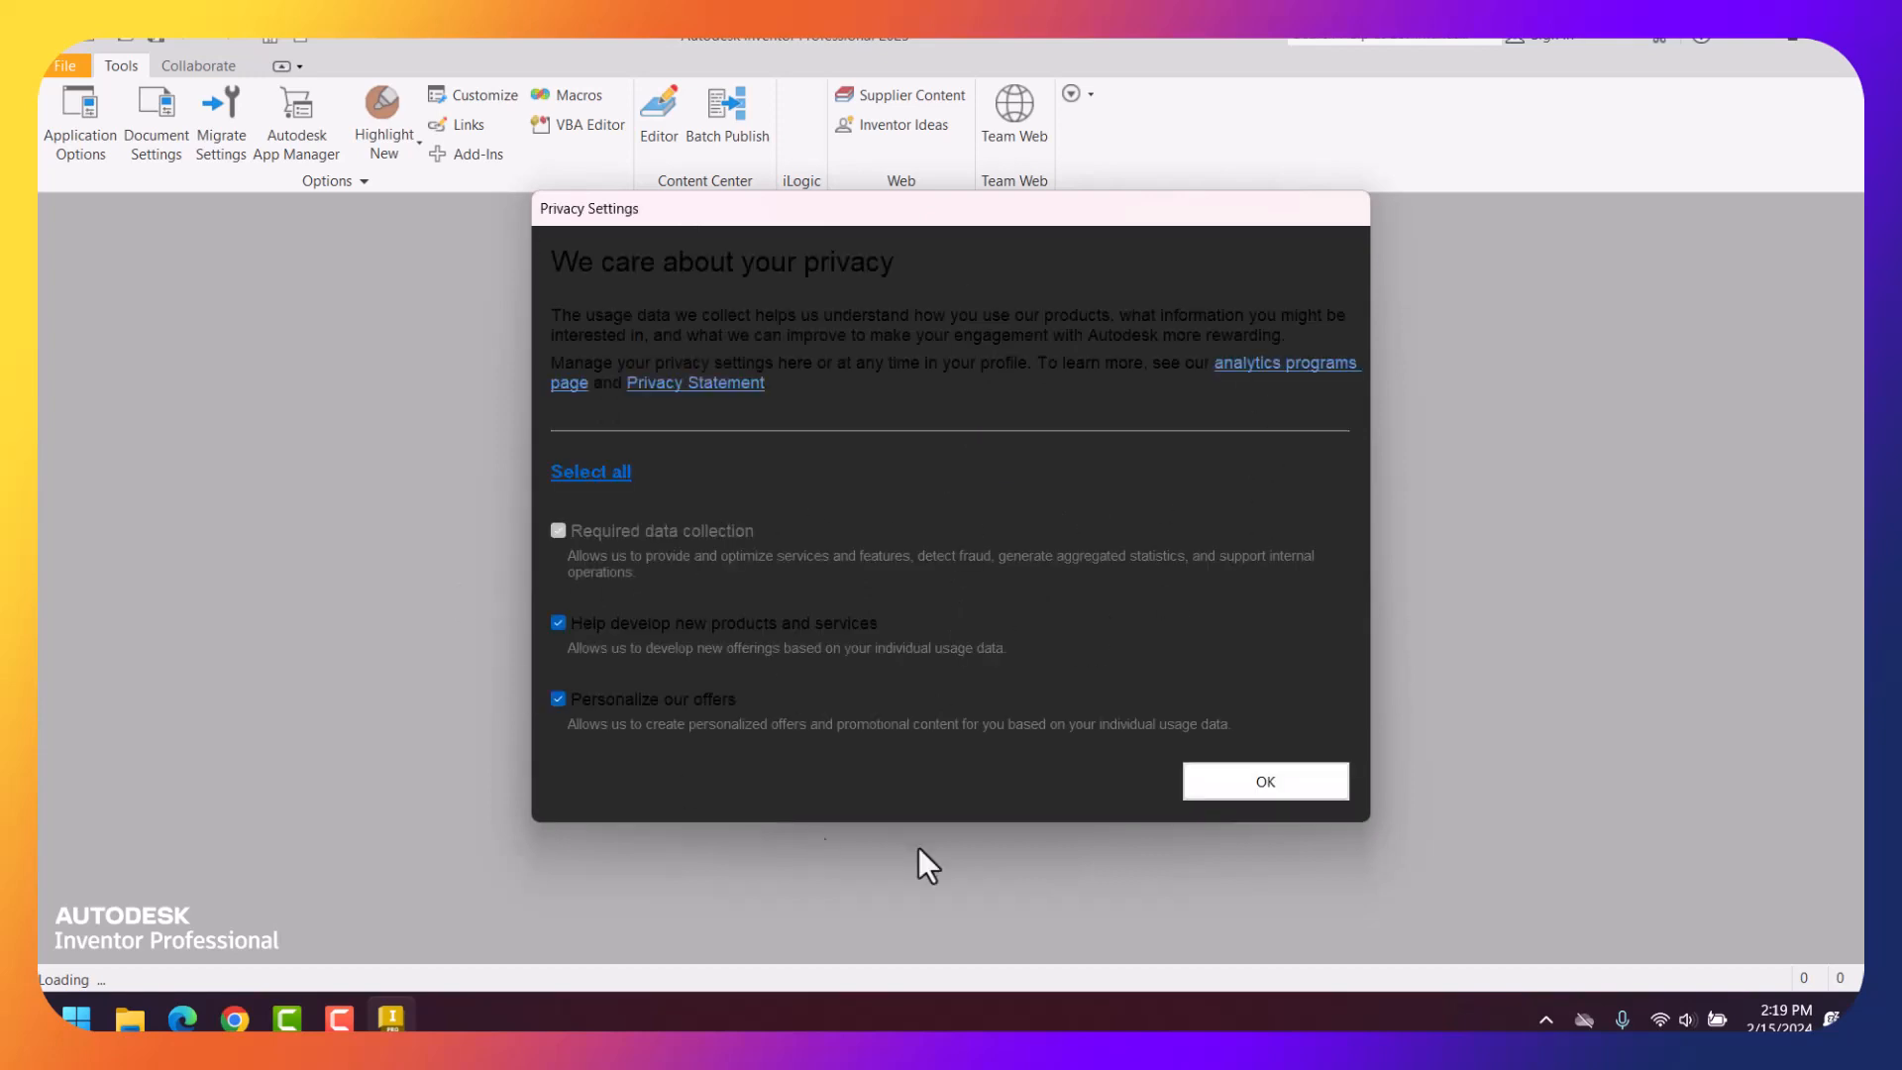
{"action": "left_click", "coordinate": [1234, 781]}
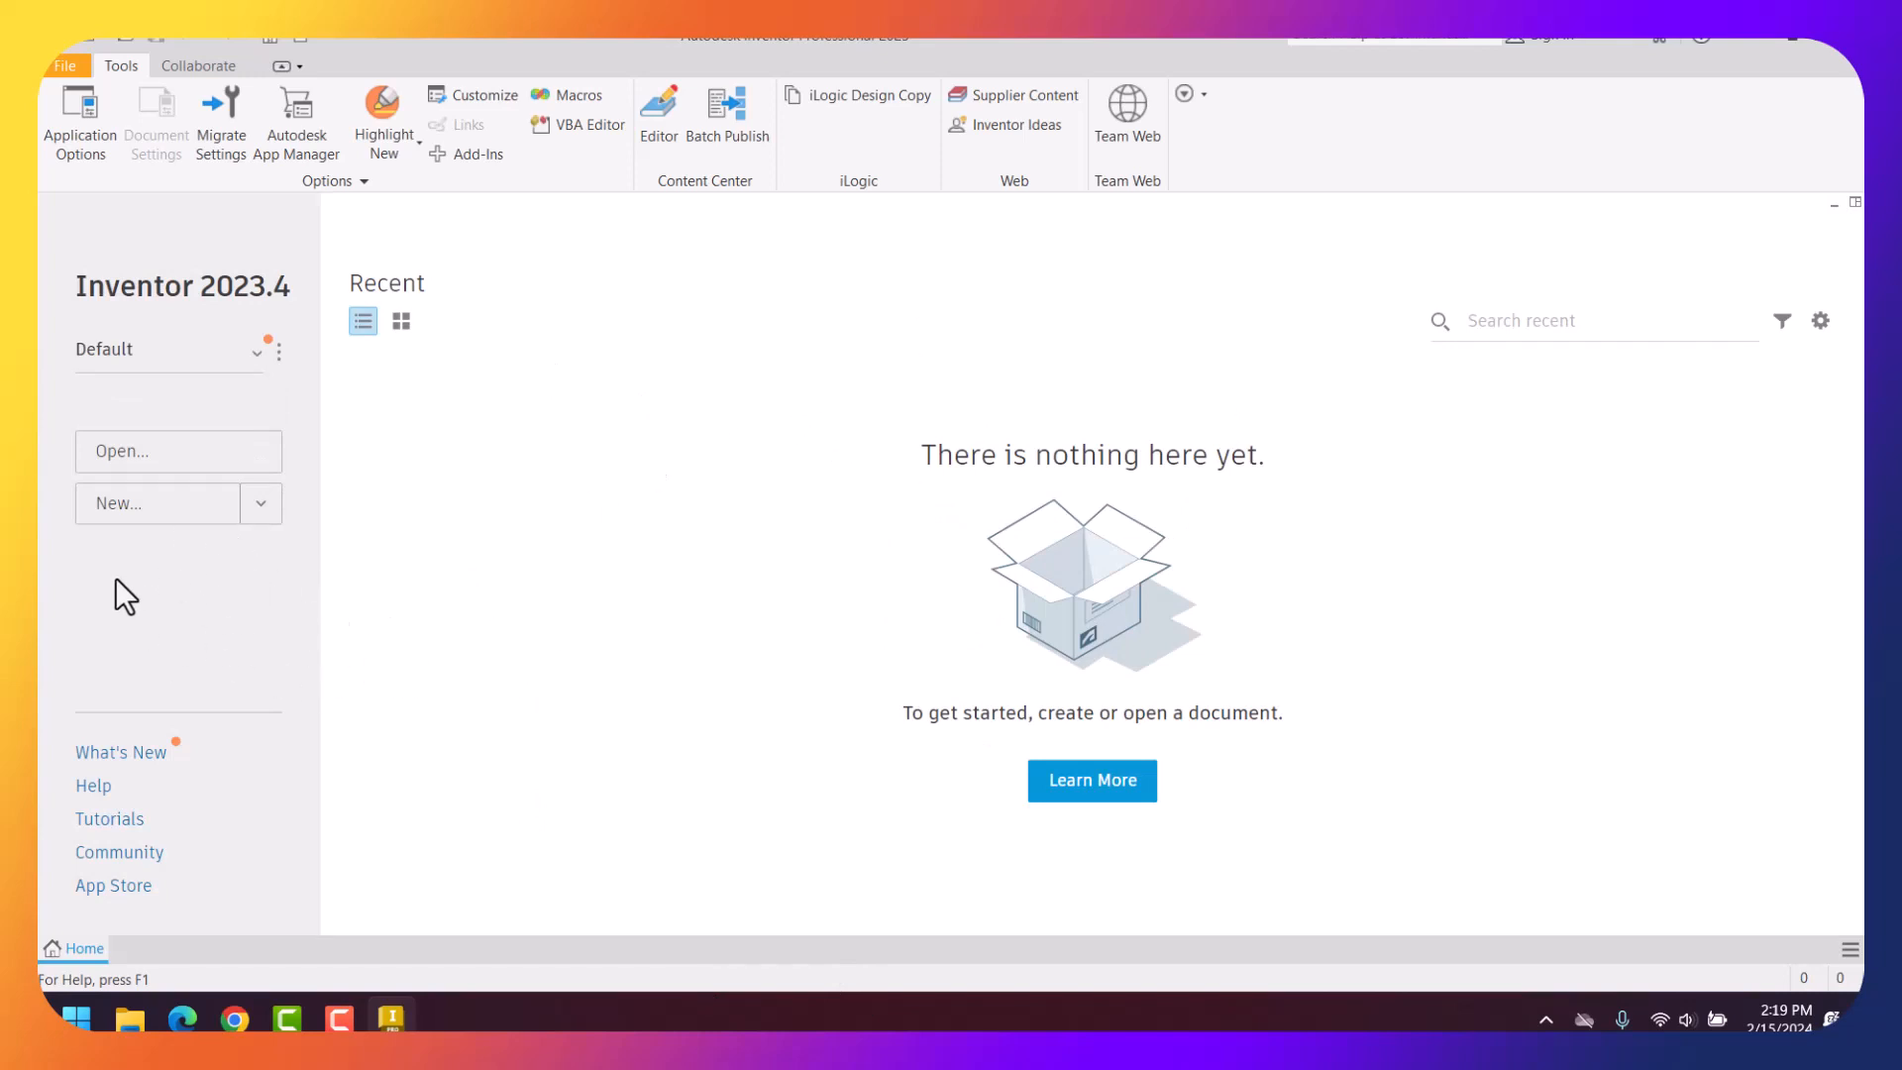
Create a new Part (.ipt) file and start a 2D sketch on the front origin plane.
{"action": "left_click", "coordinate": [258, 508]}
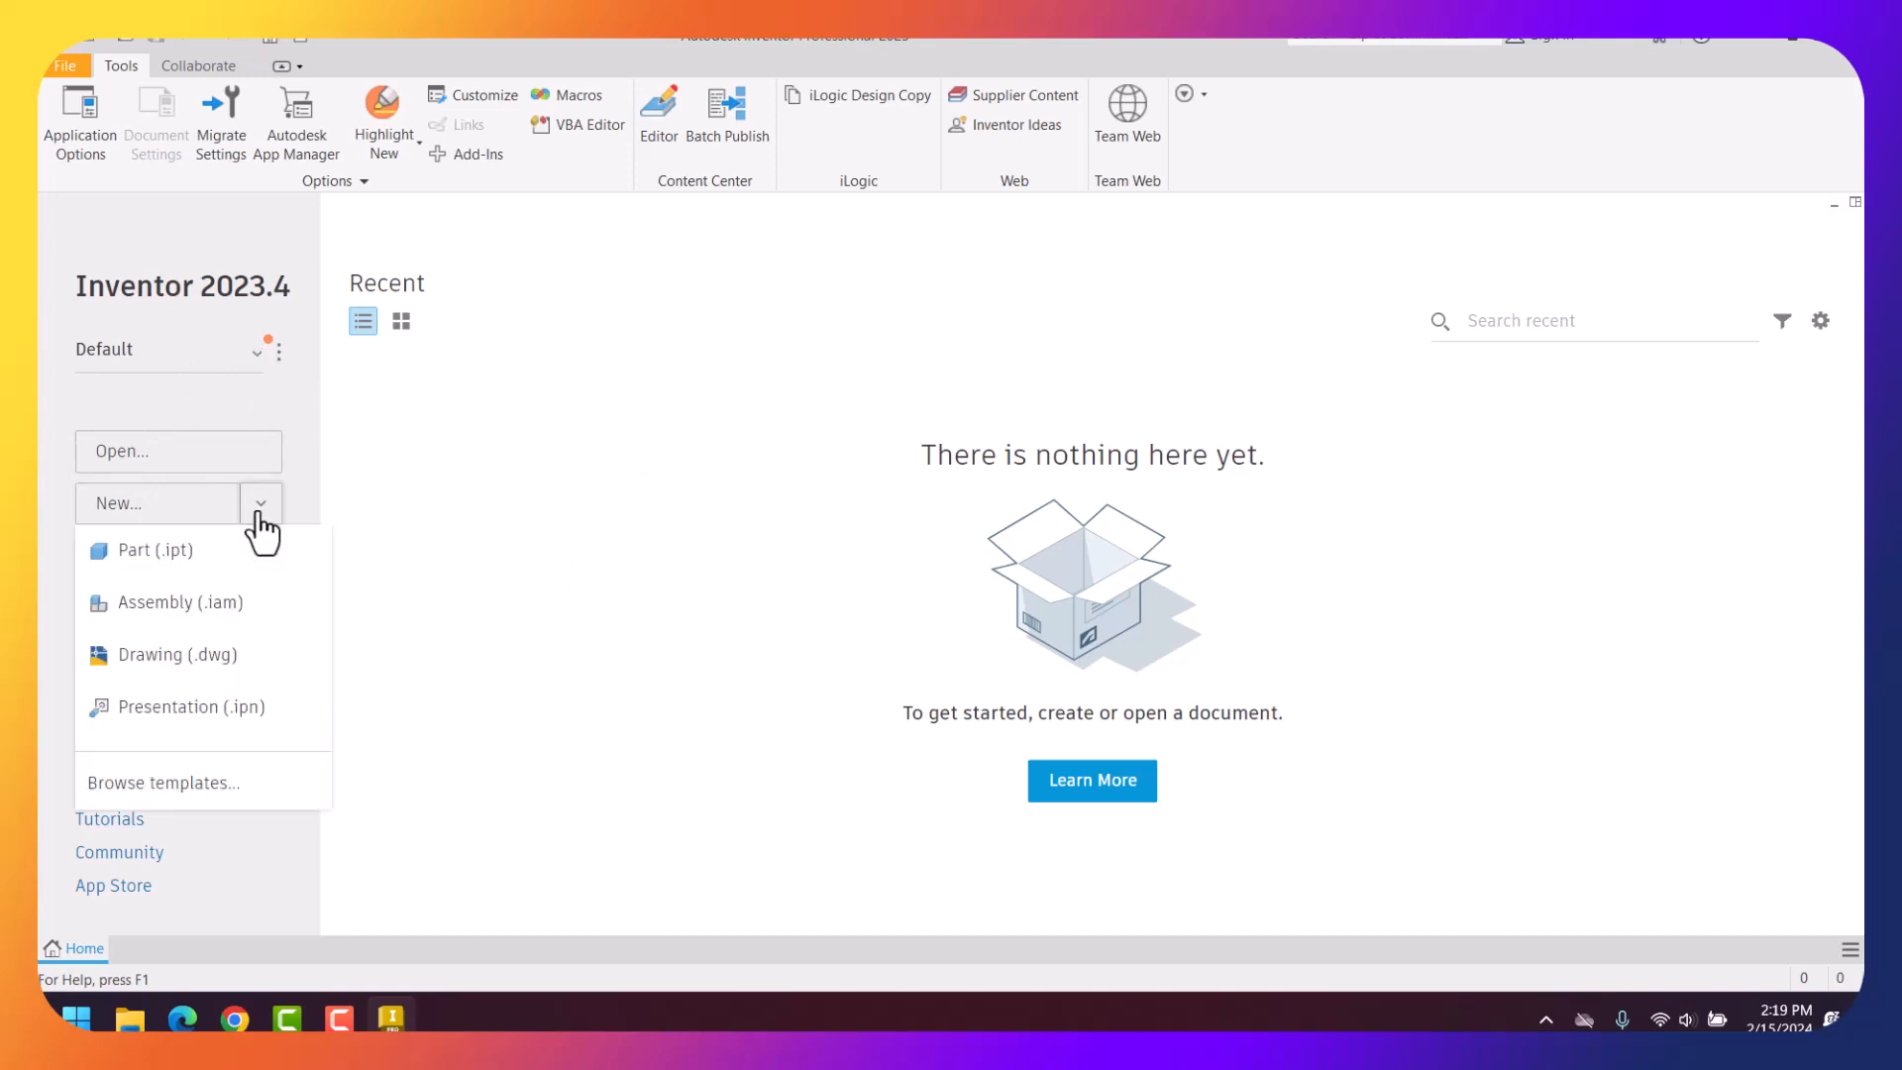
{"action": "left_click", "coordinate": [145, 555]}
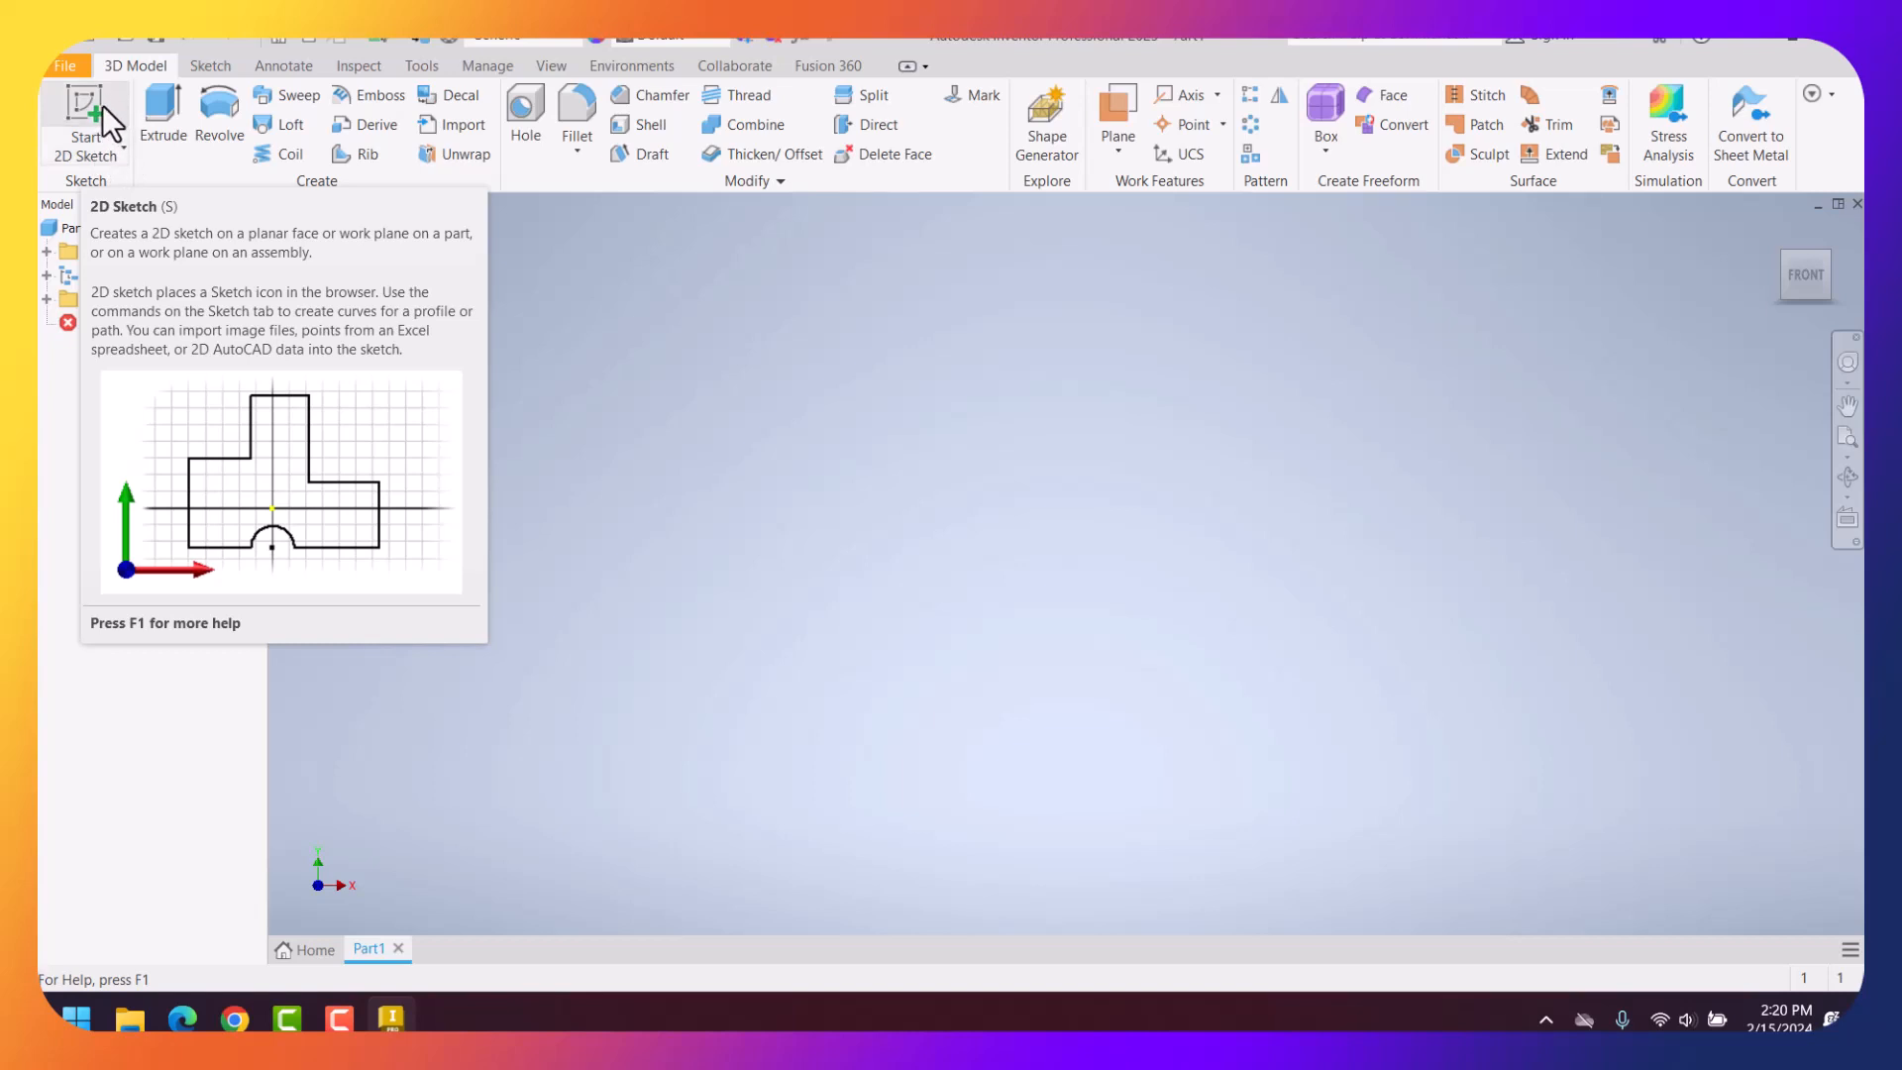
{"action": "left_click", "coordinate": [117, 148]}
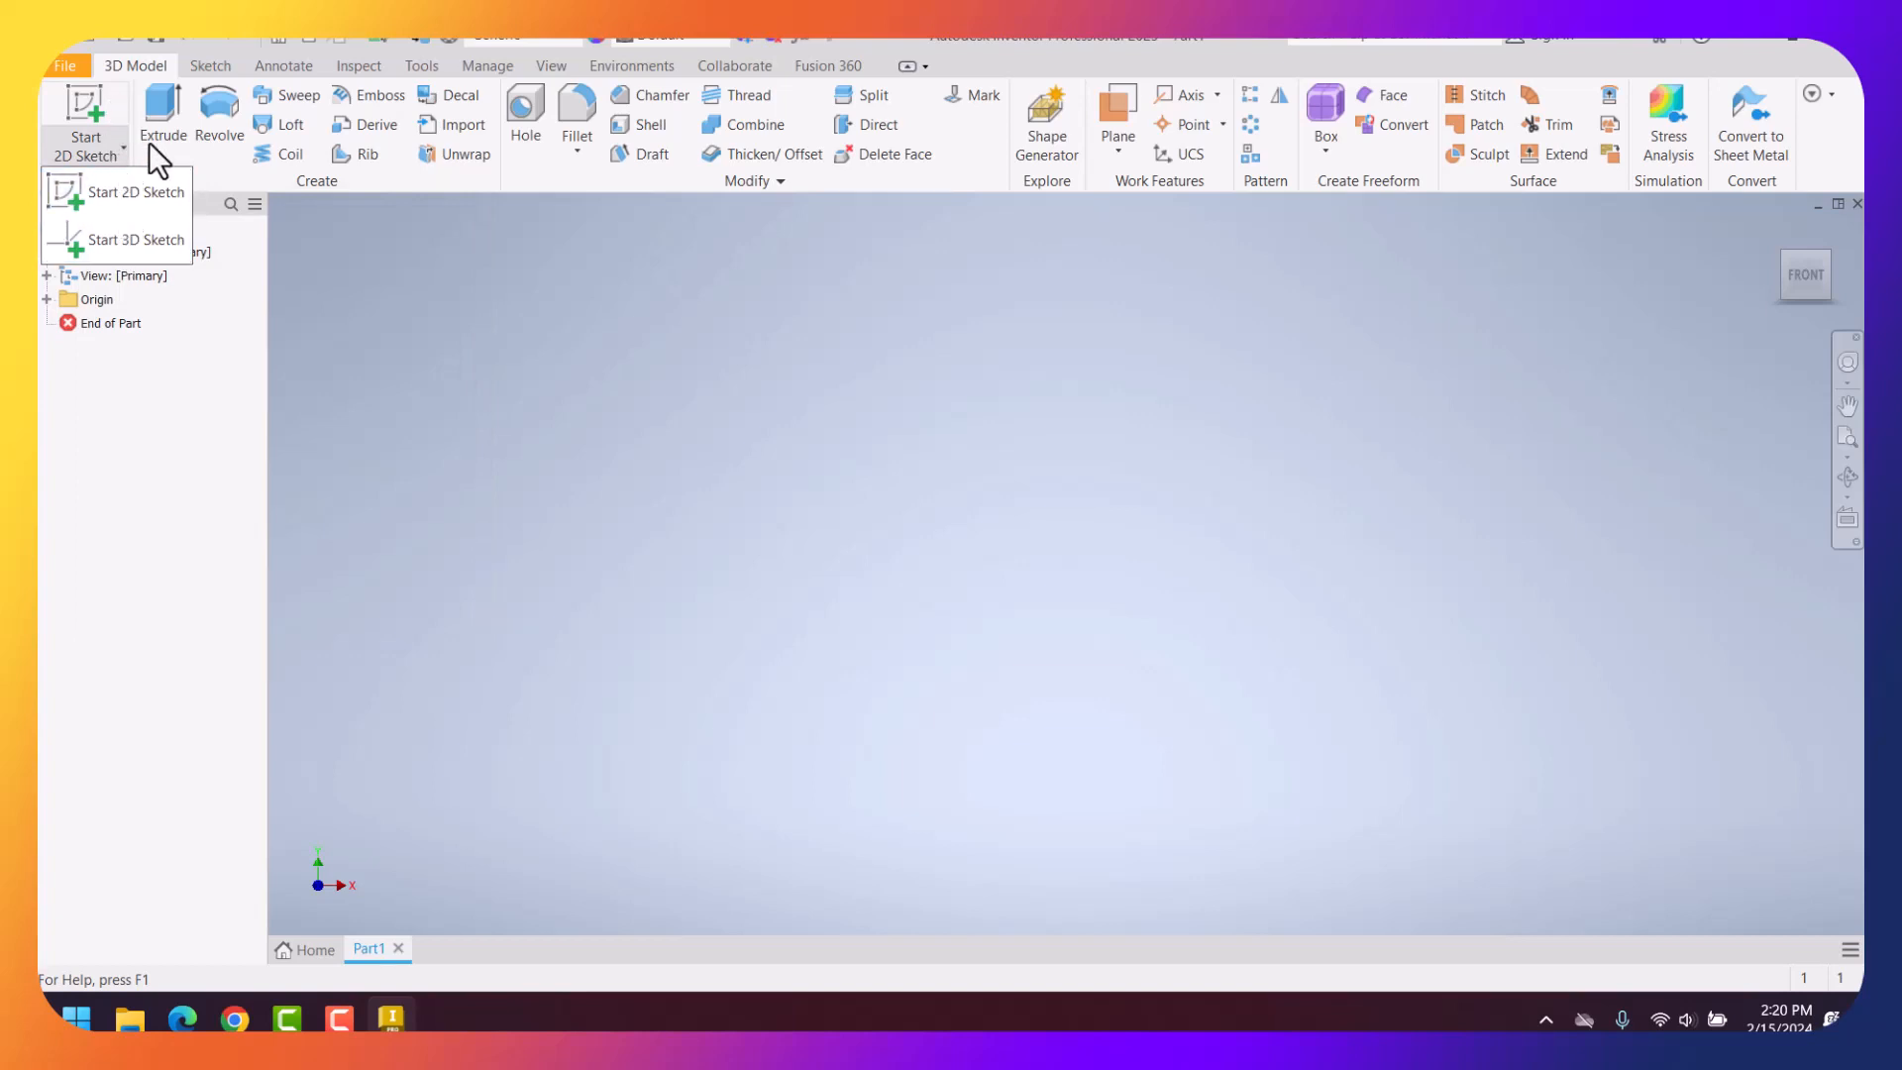
{"action": "left_click", "coordinate": [336, 307]}
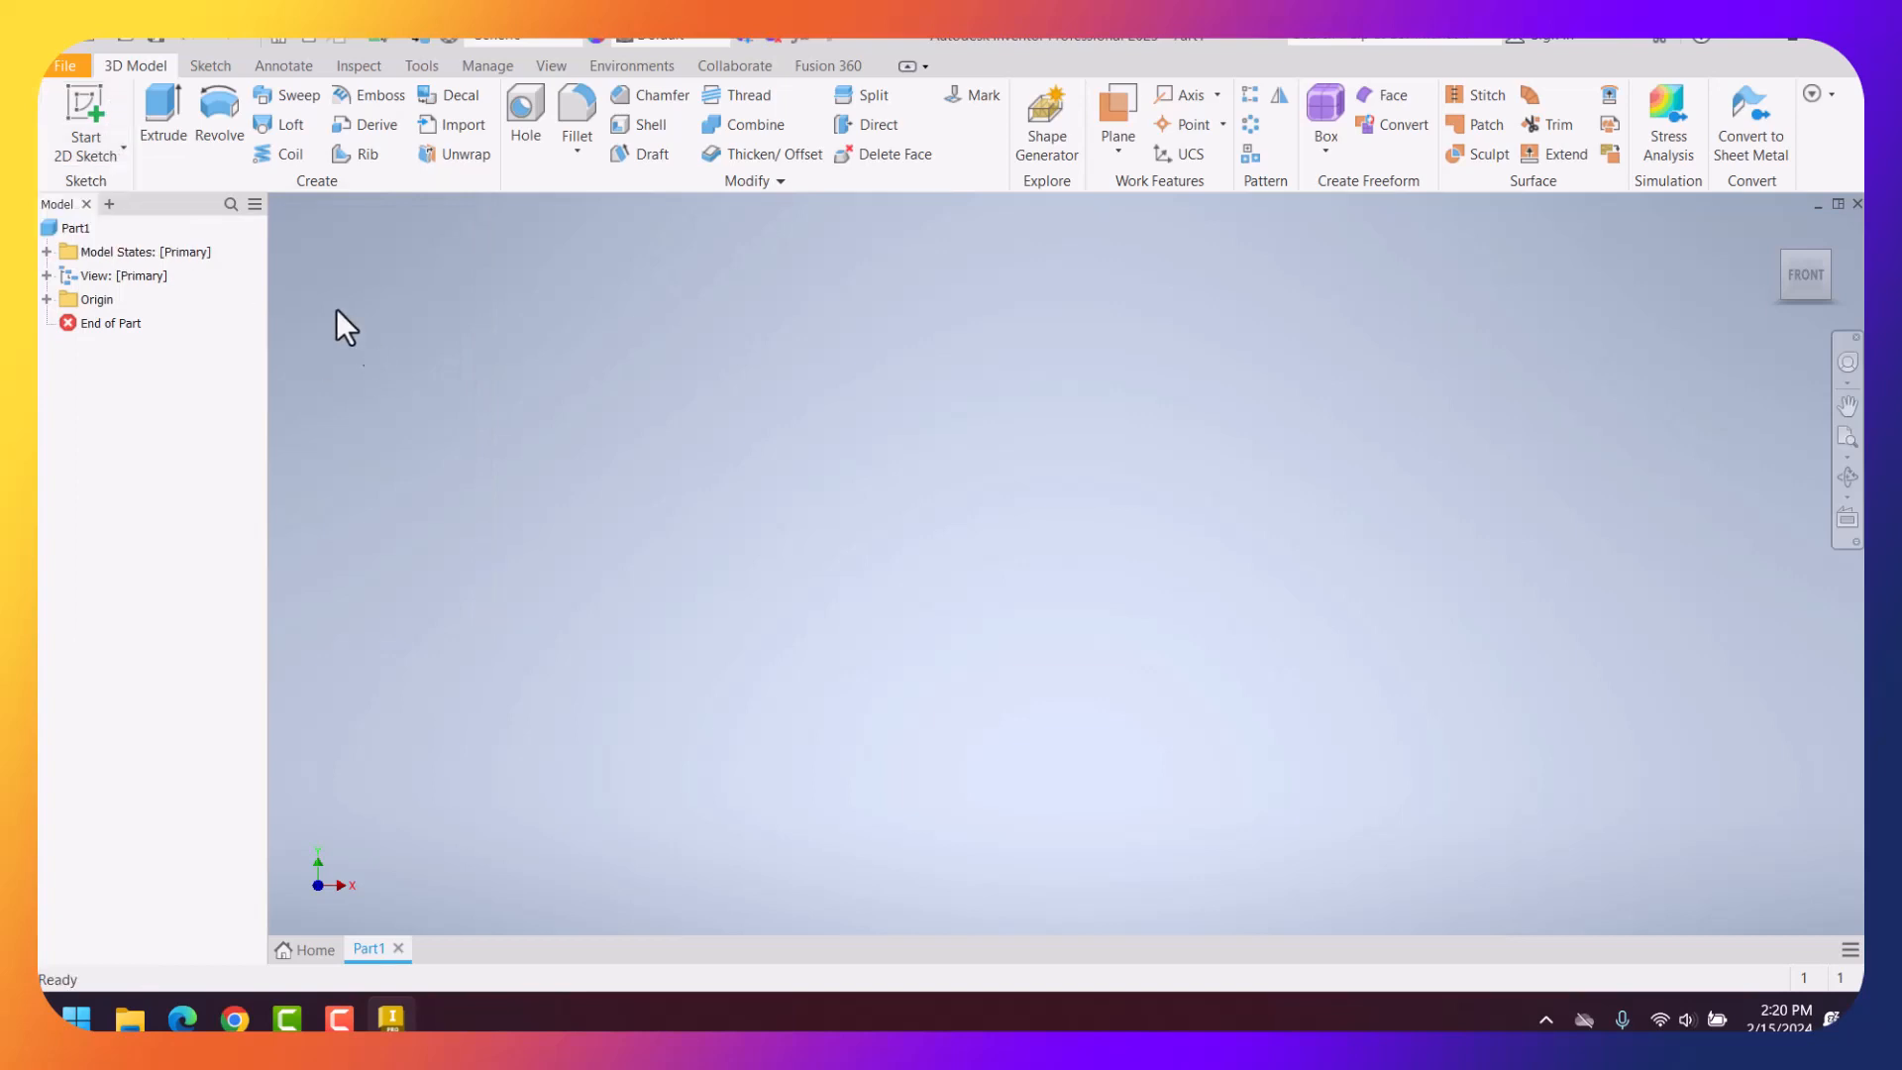
{"action": "left_click", "coordinate": [98, 103]}
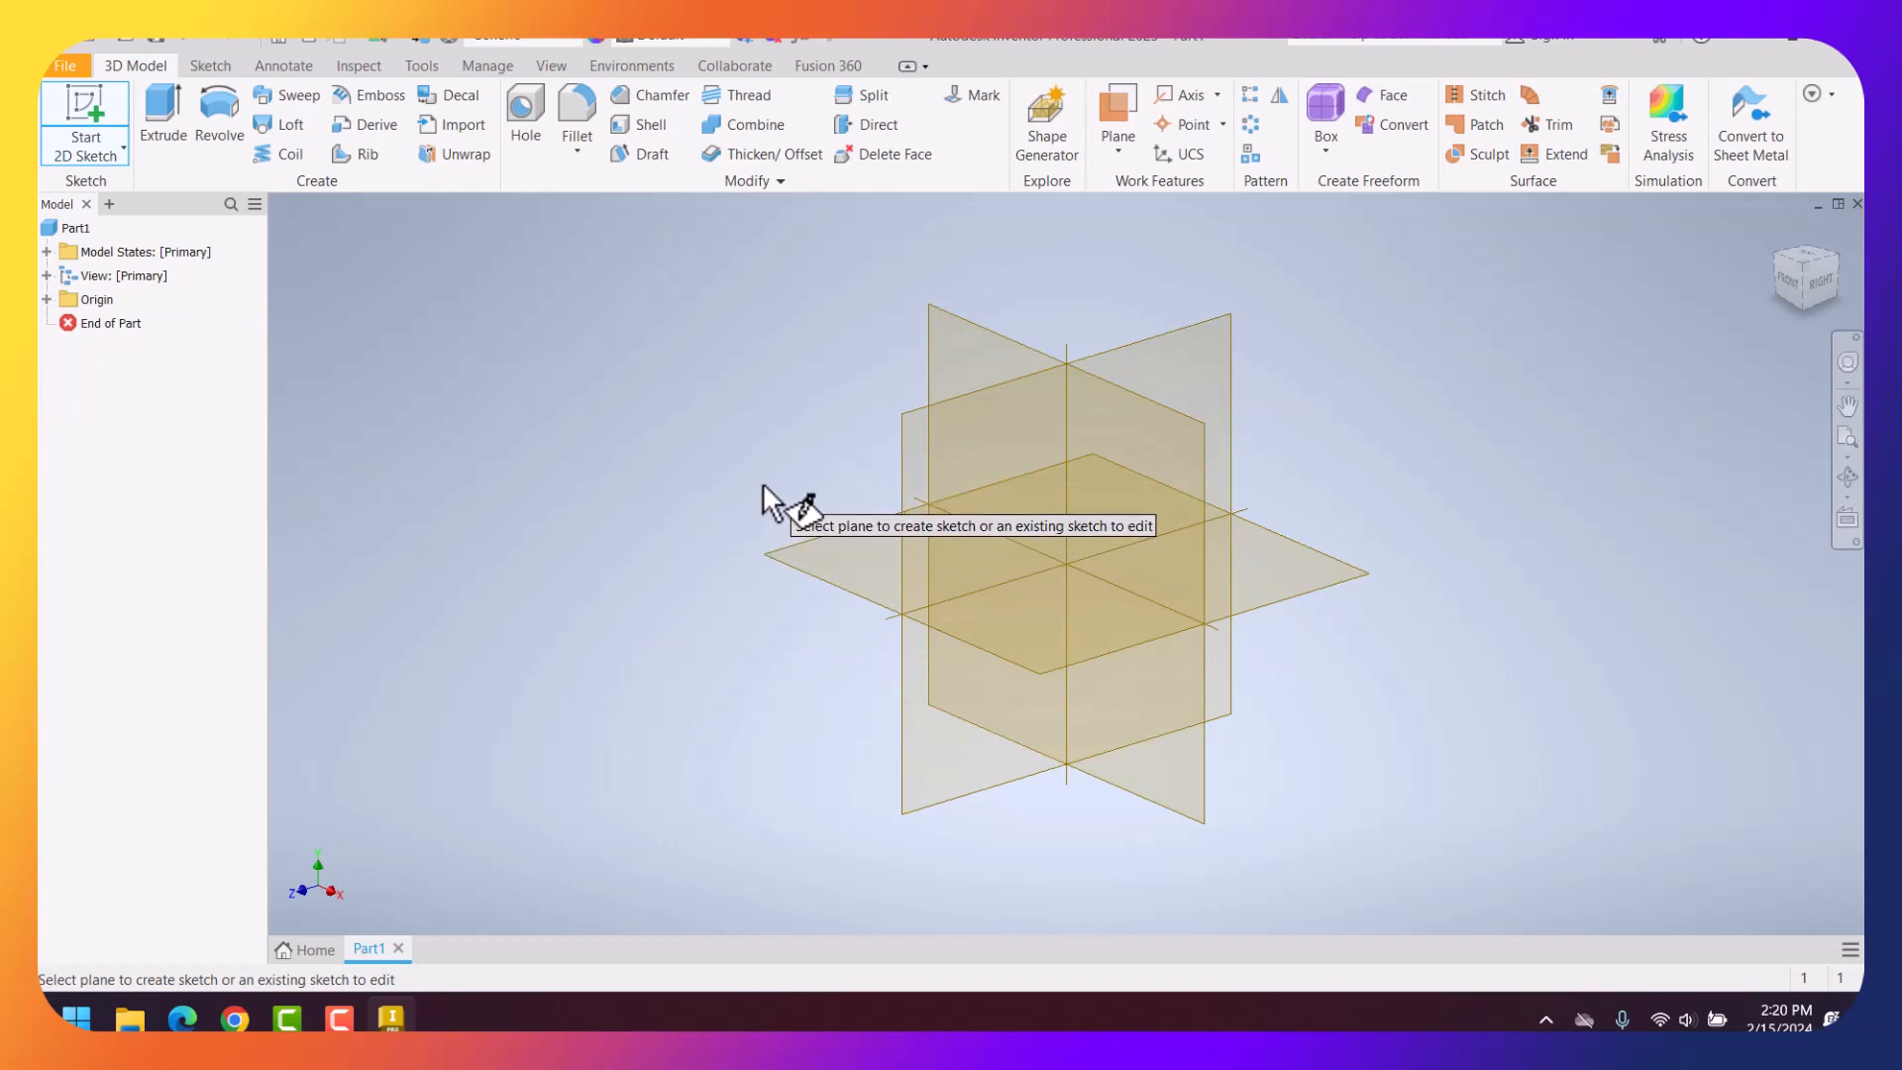
{"action": "left_click", "coordinate": [981, 339]}
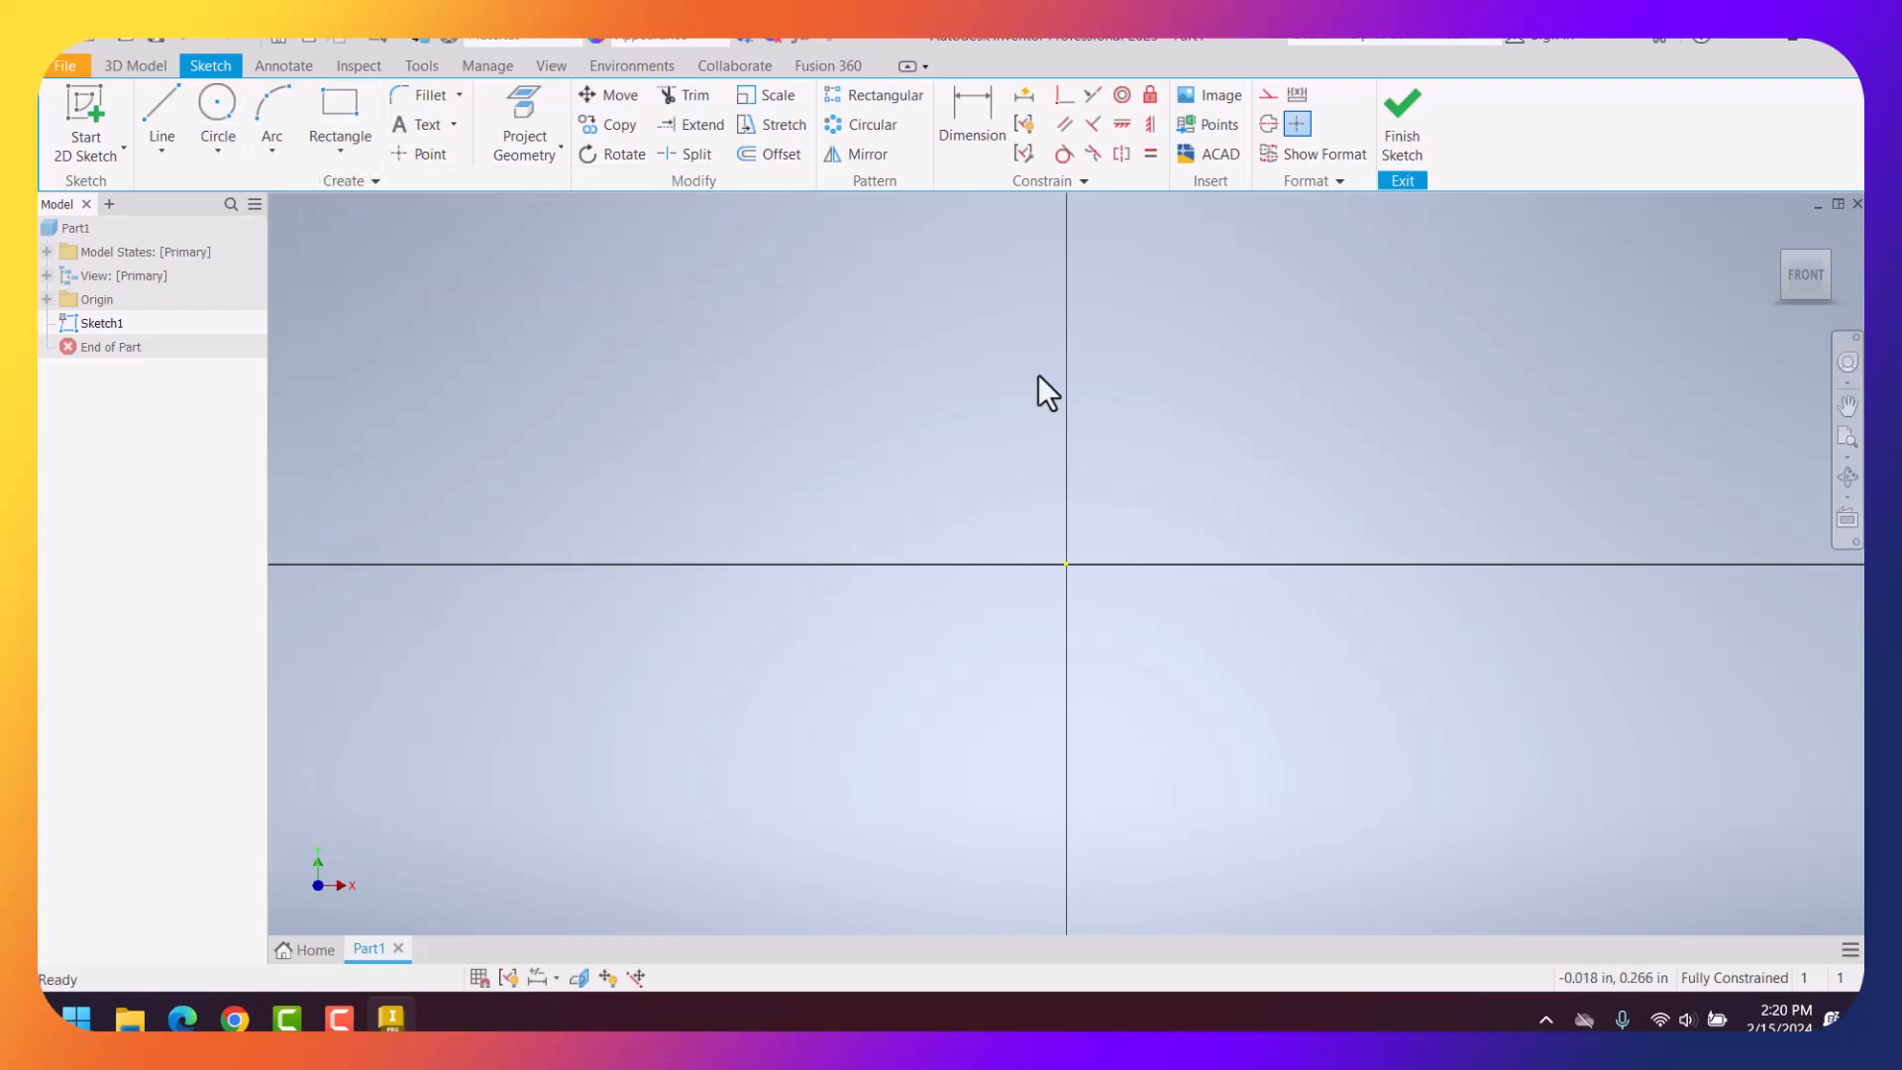
Sketch a circle about 1.1 in in diameter, centred on the horizontal axis slightly left of the origin.
{"action": "left_click", "coordinate": [221, 100]}
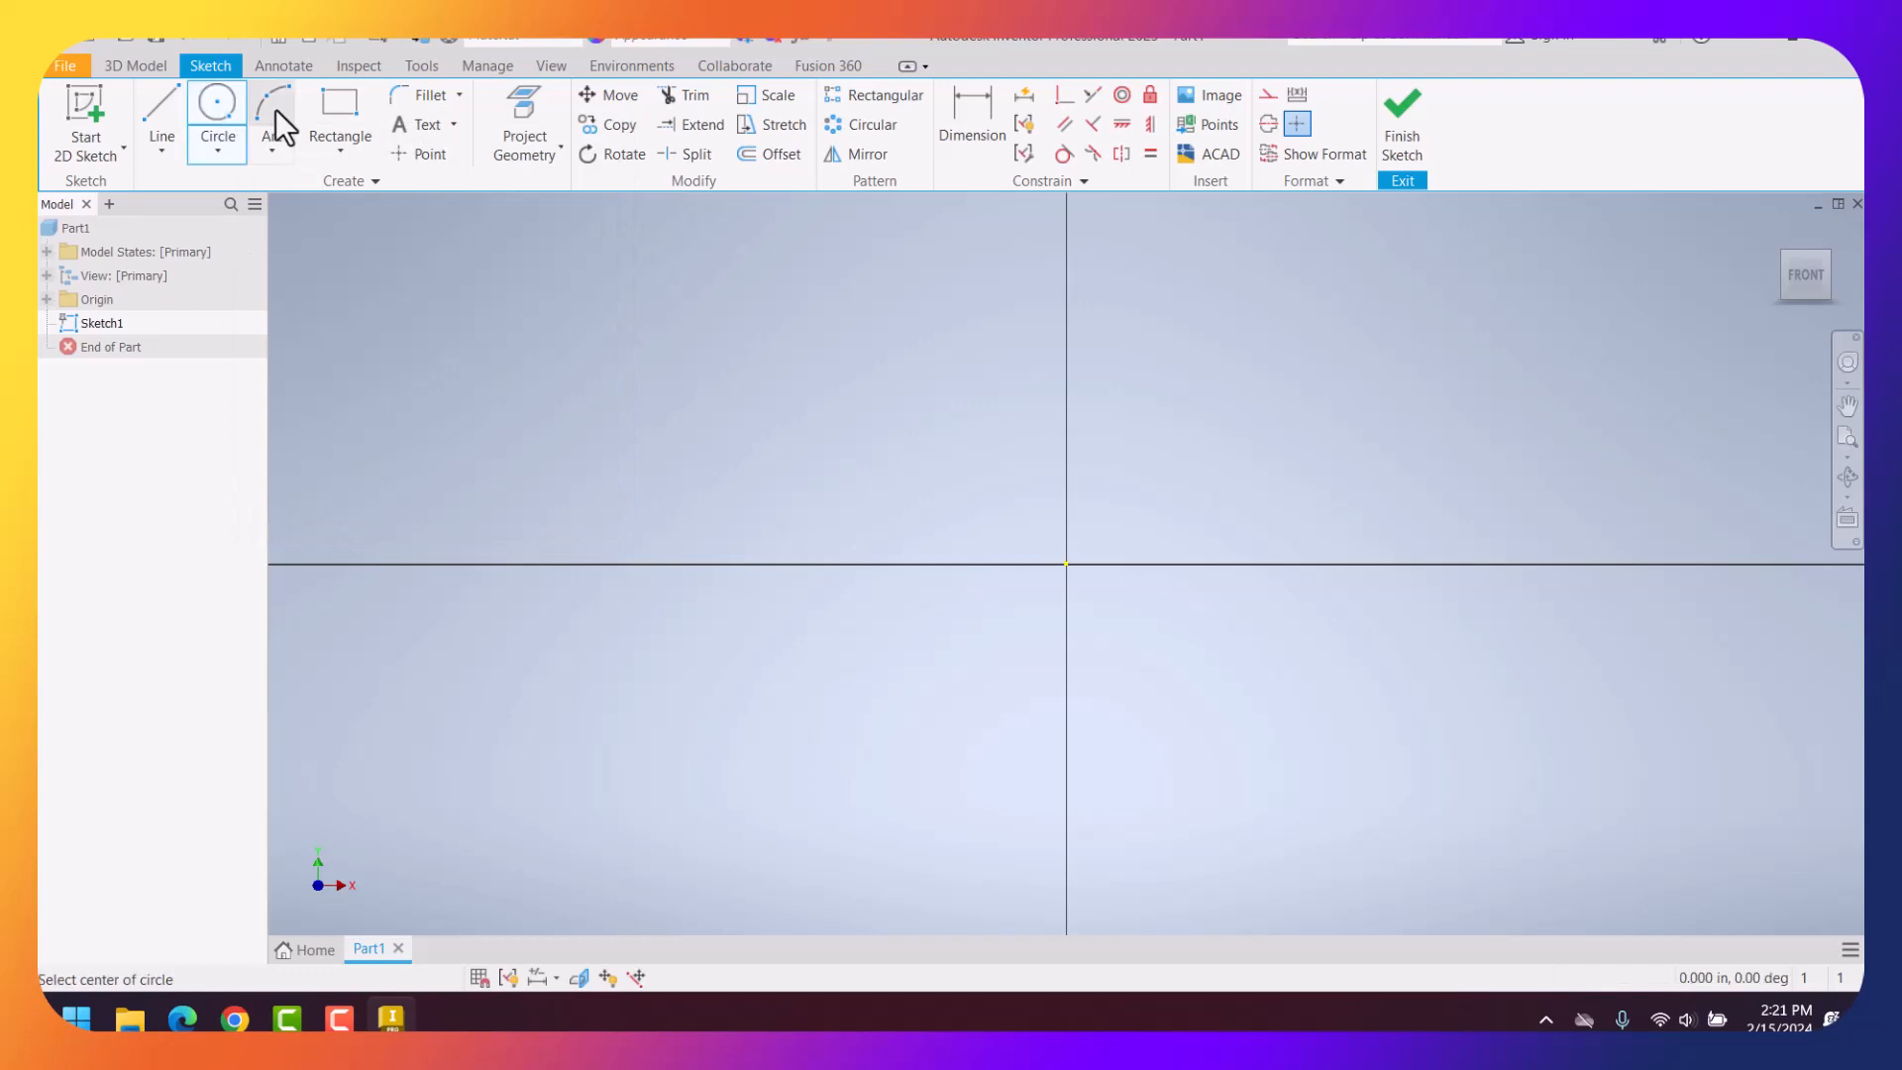
{"action": "left_click", "coordinate": [1001, 563]}
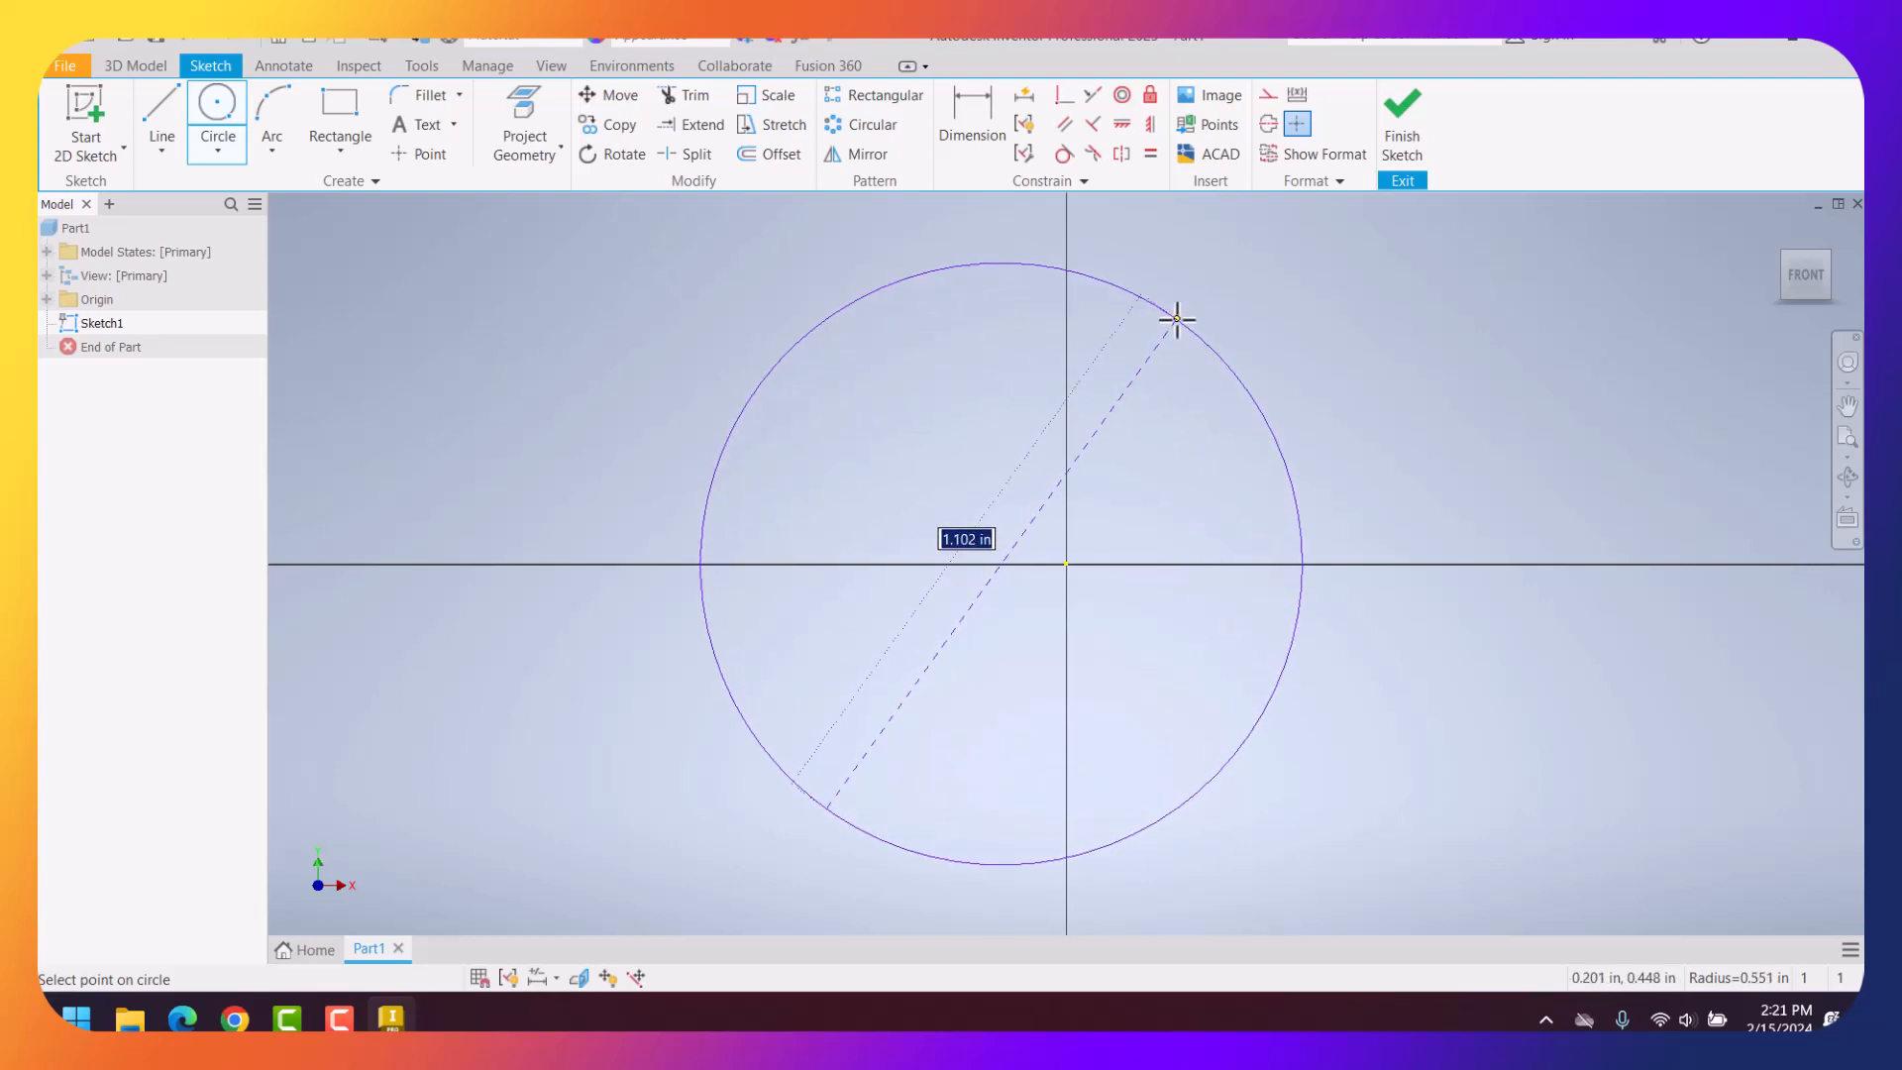
{"action": "left_click", "coordinate": [1177, 318]}
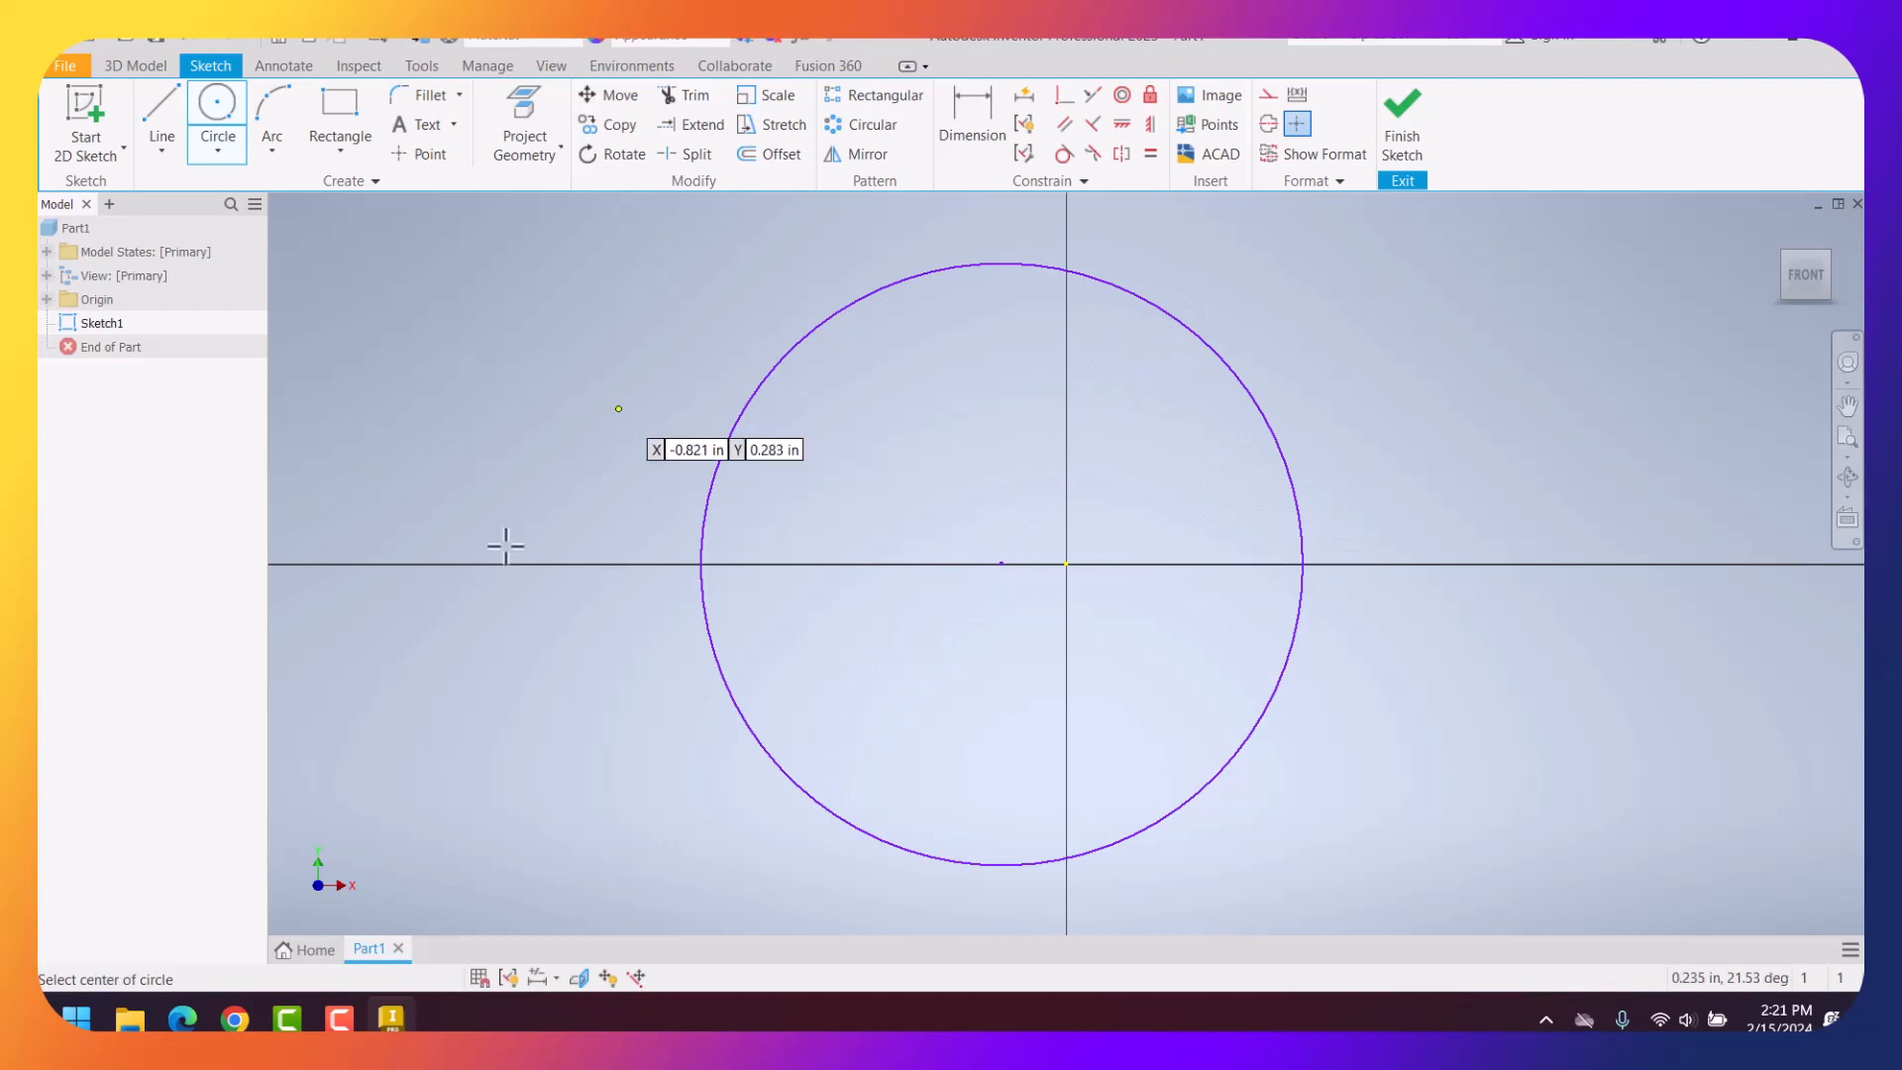
Sketch a second circle about 0.61 in in diameter overlapping the first circle's upper right edge, and delete it.
{"action": "left_click", "coordinate": [1341, 368]}
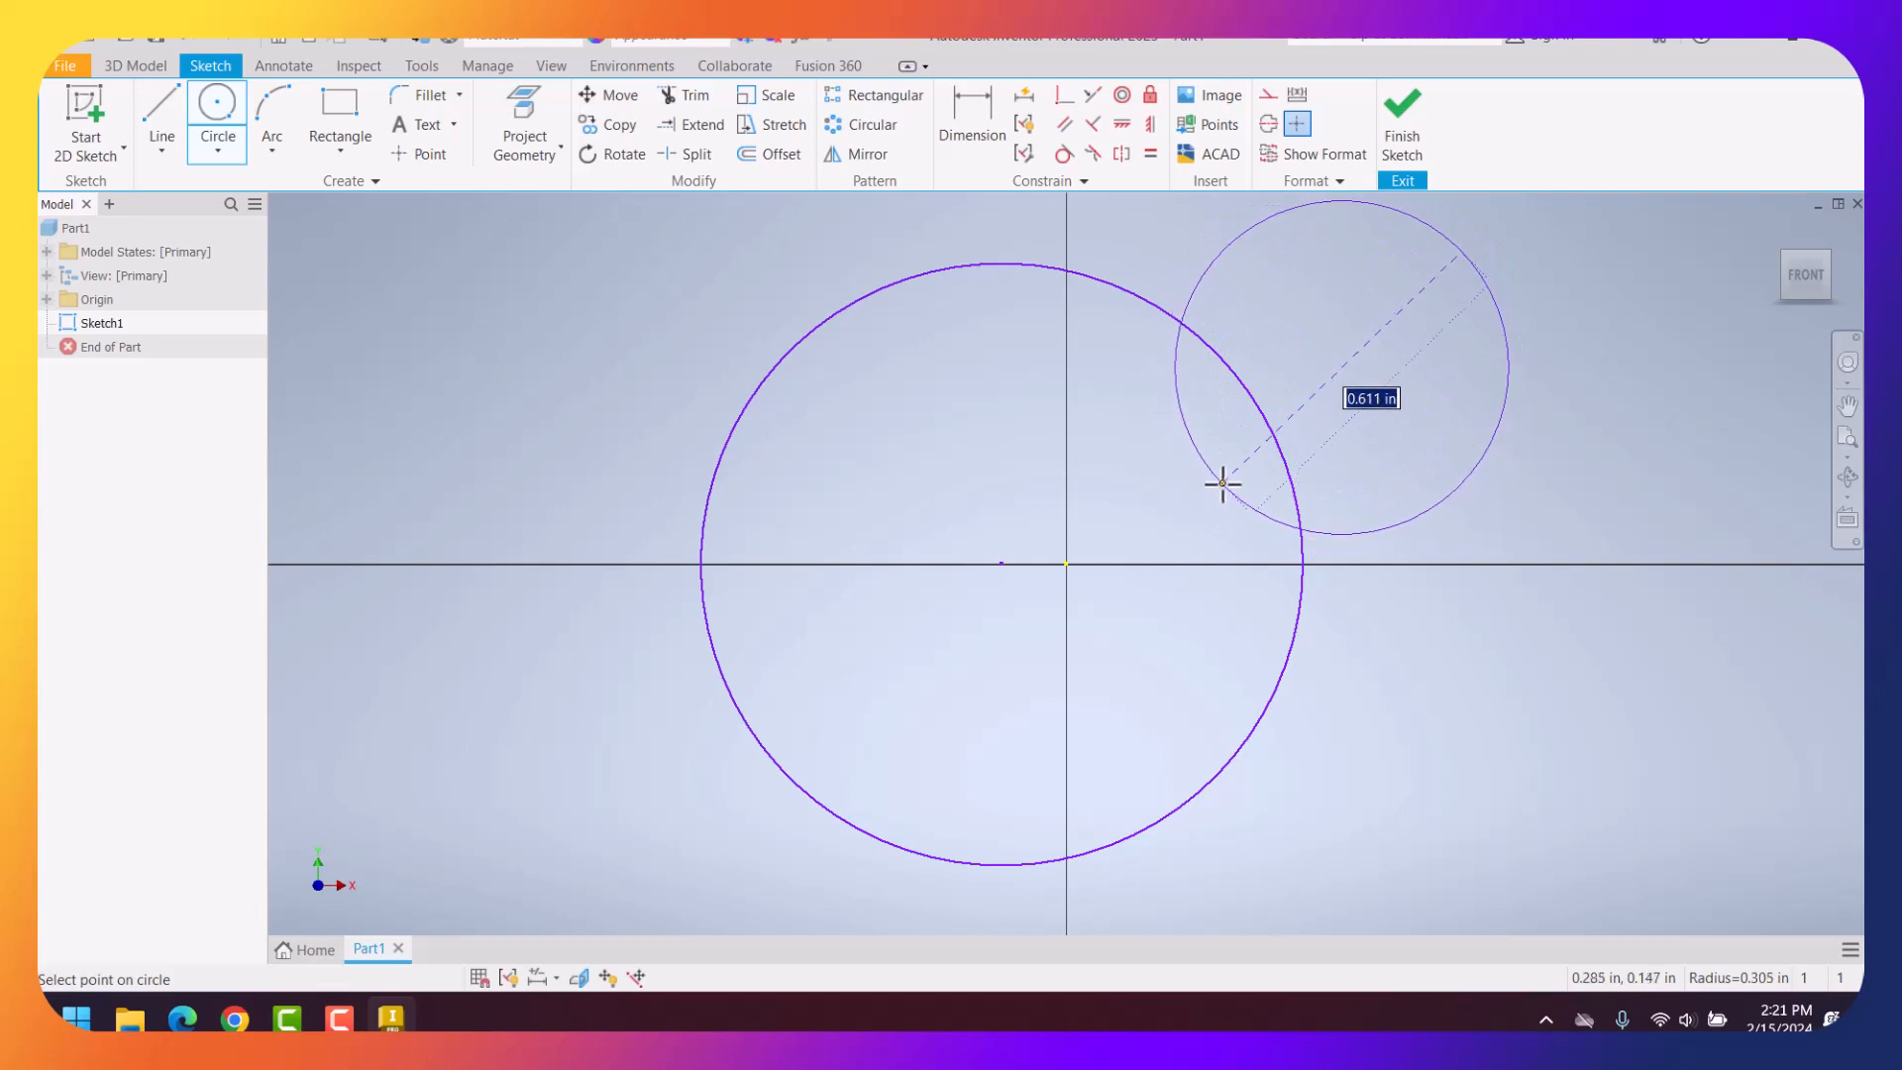
{"action": "left_click", "coordinate": [1221, 480]}
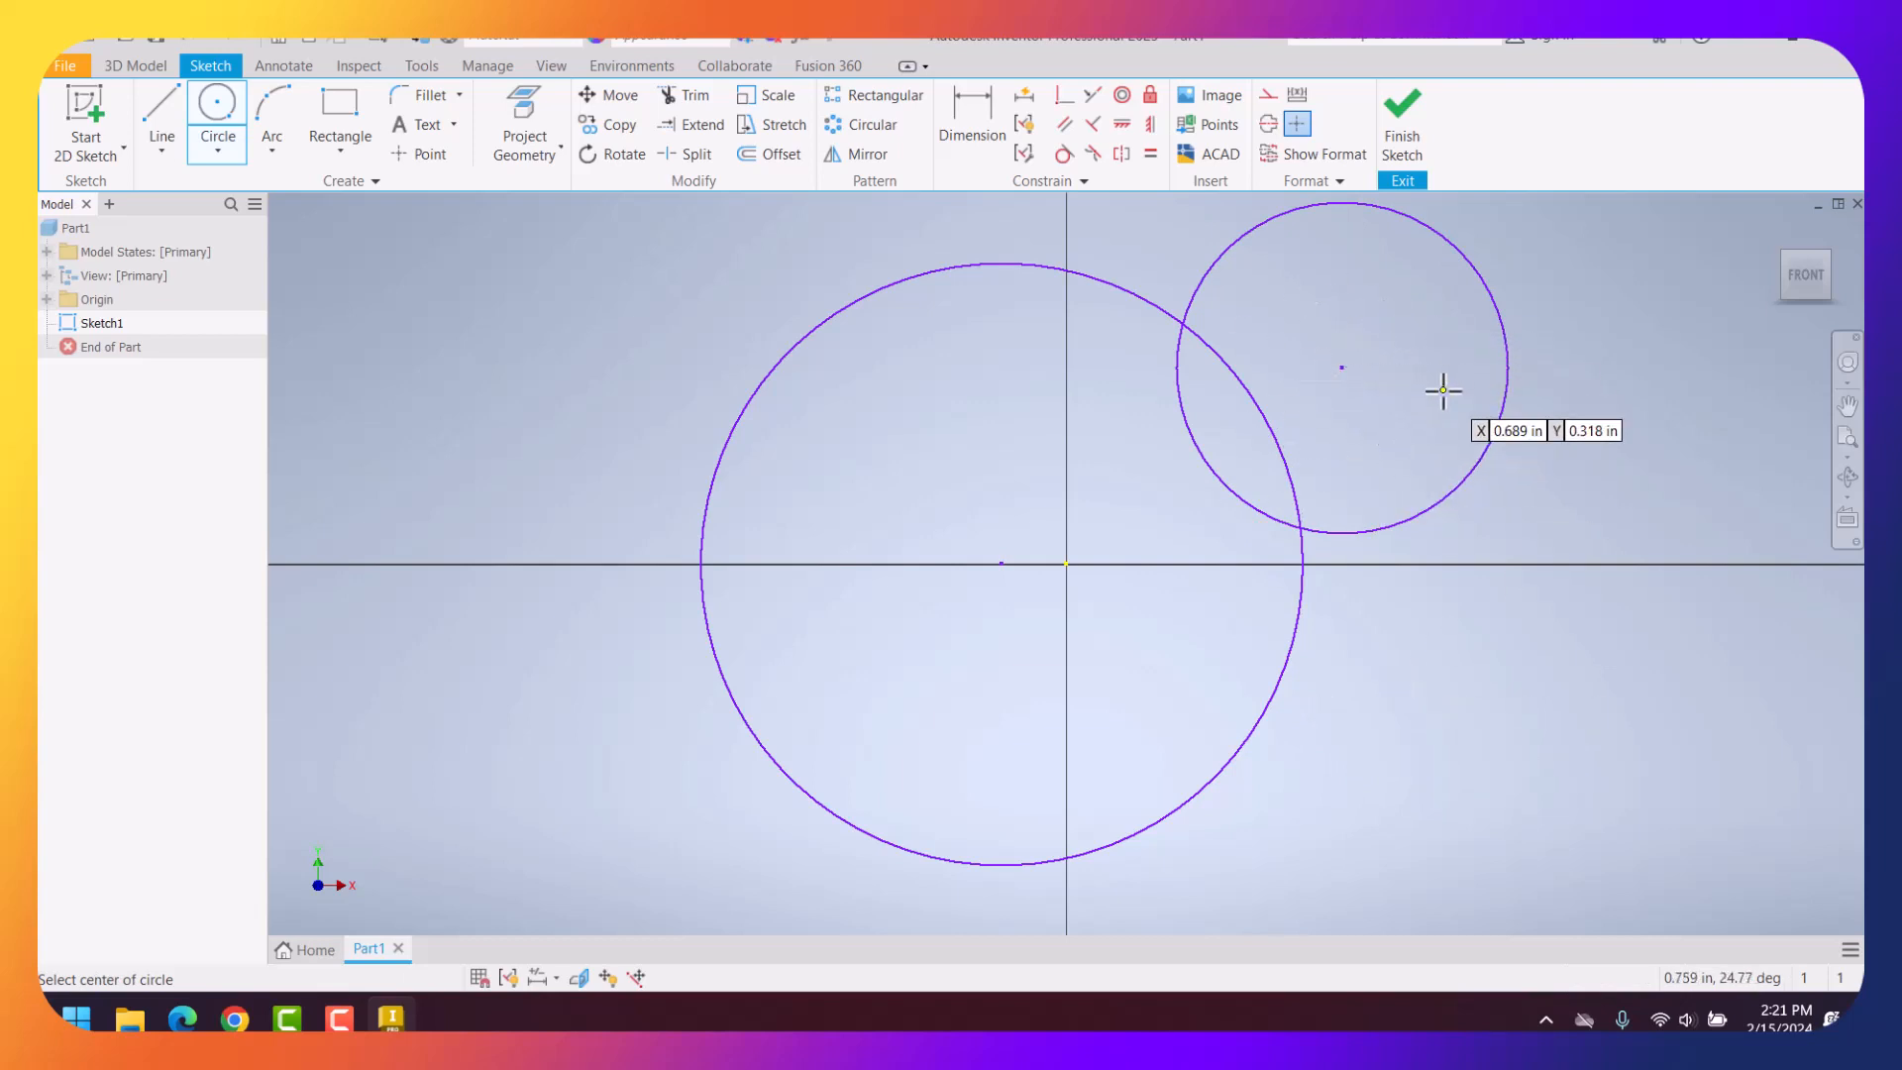
{"action": "right_click", "coordinate": [1397, 281]}
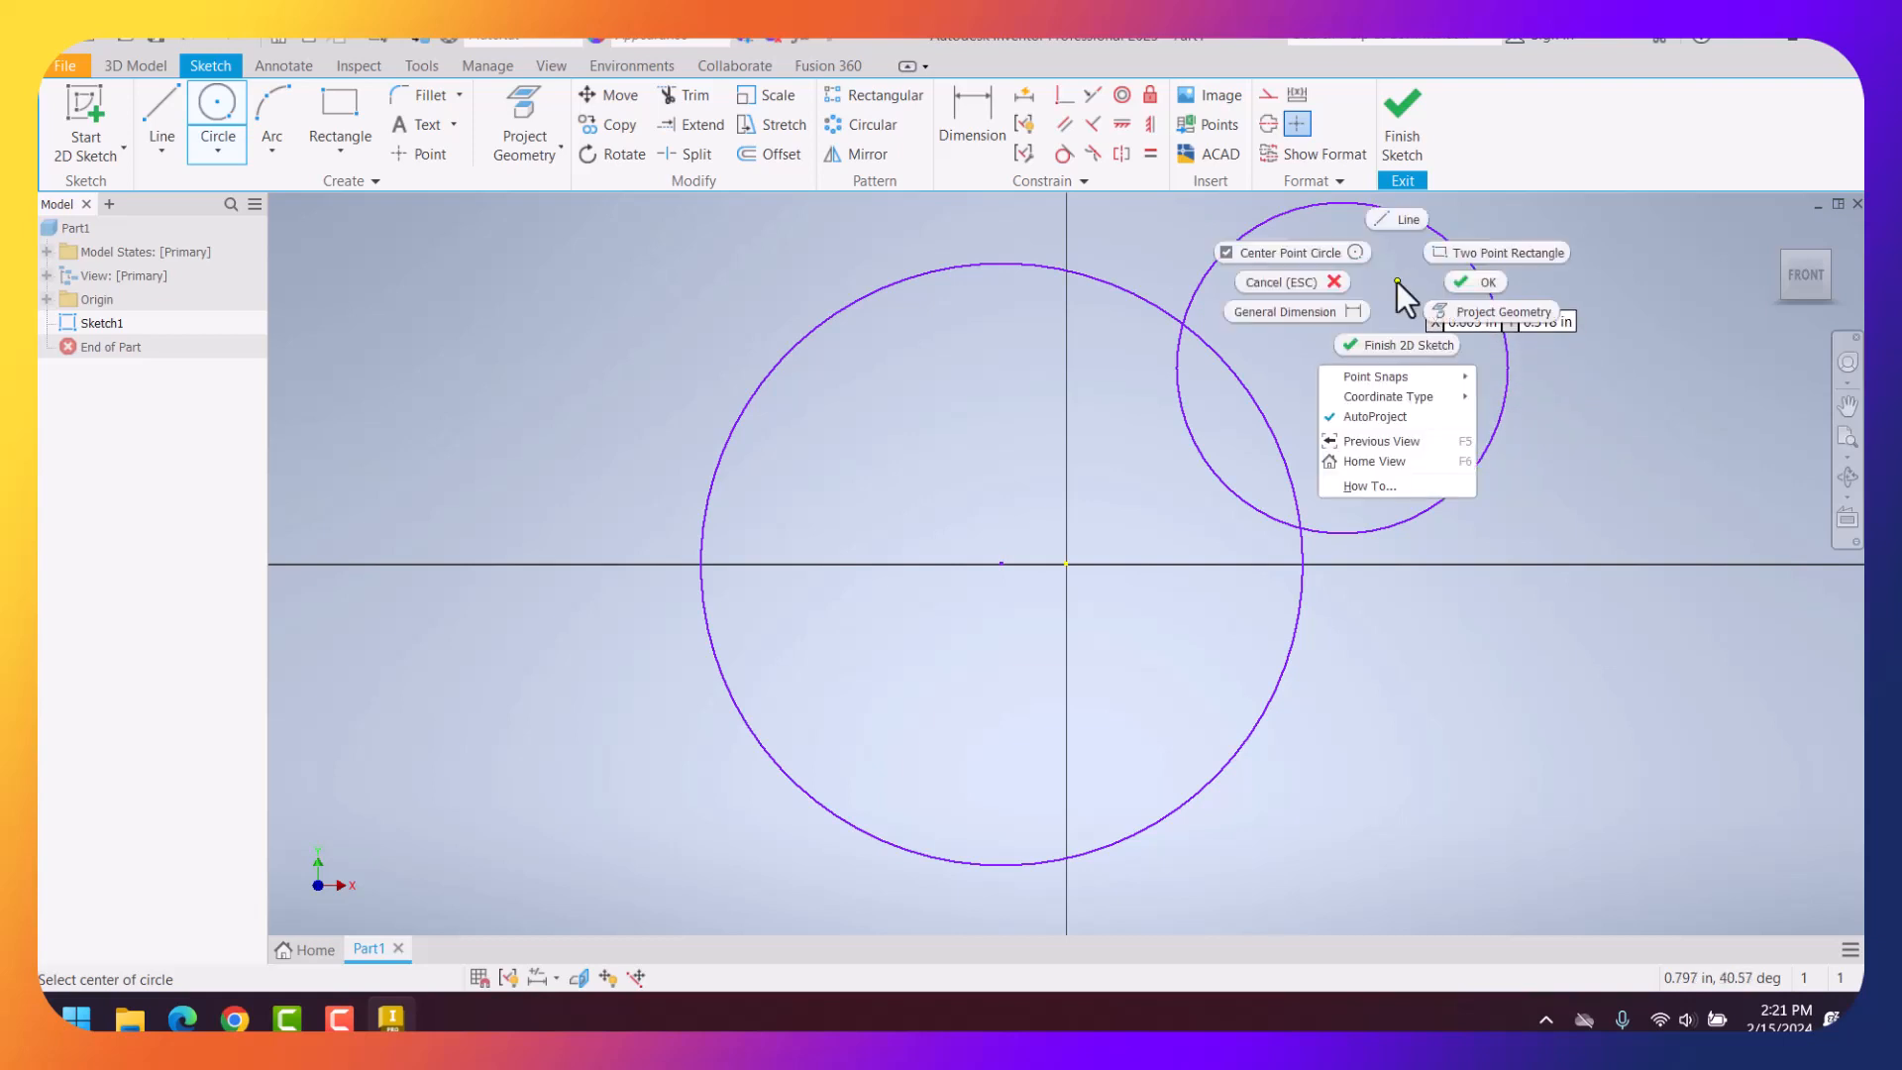
{"action": "left_click", "coordinate": [1460, 284]}
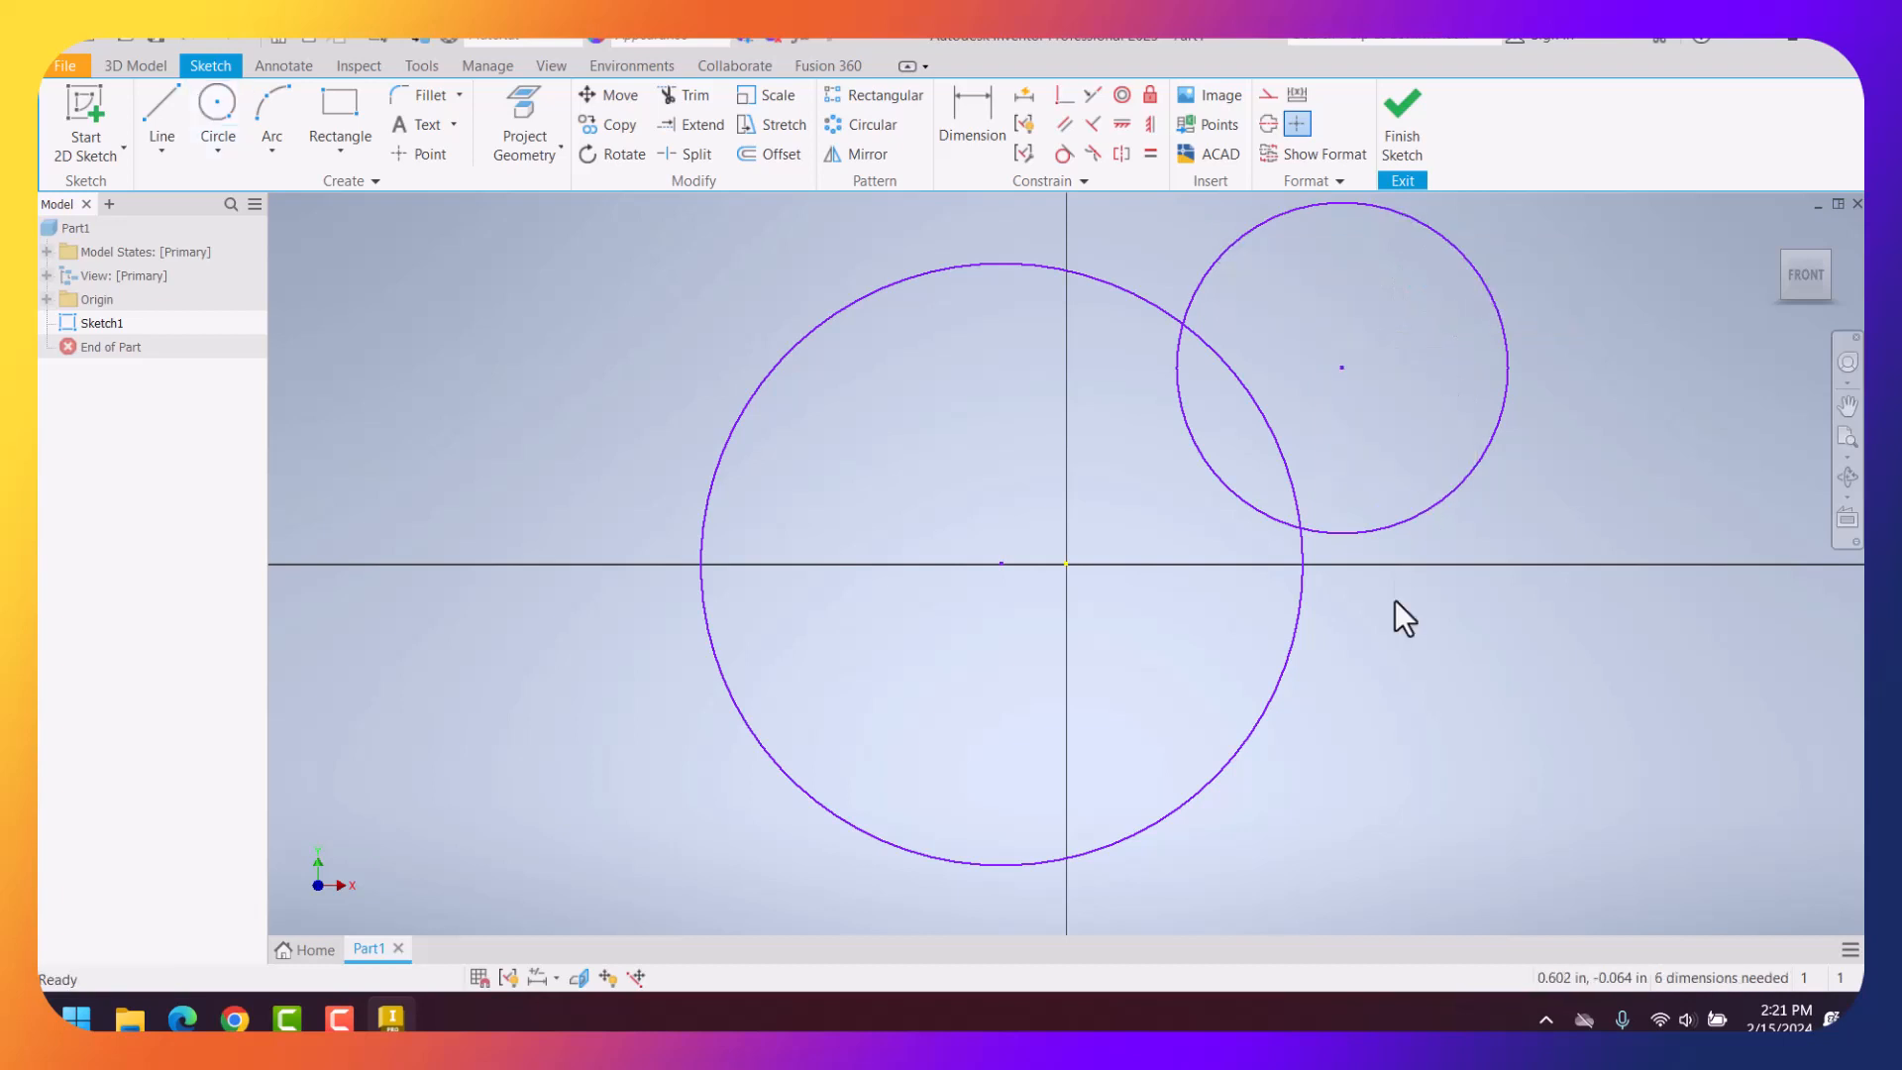
{"action": "left_click", "coordinate": [1482, 284]}
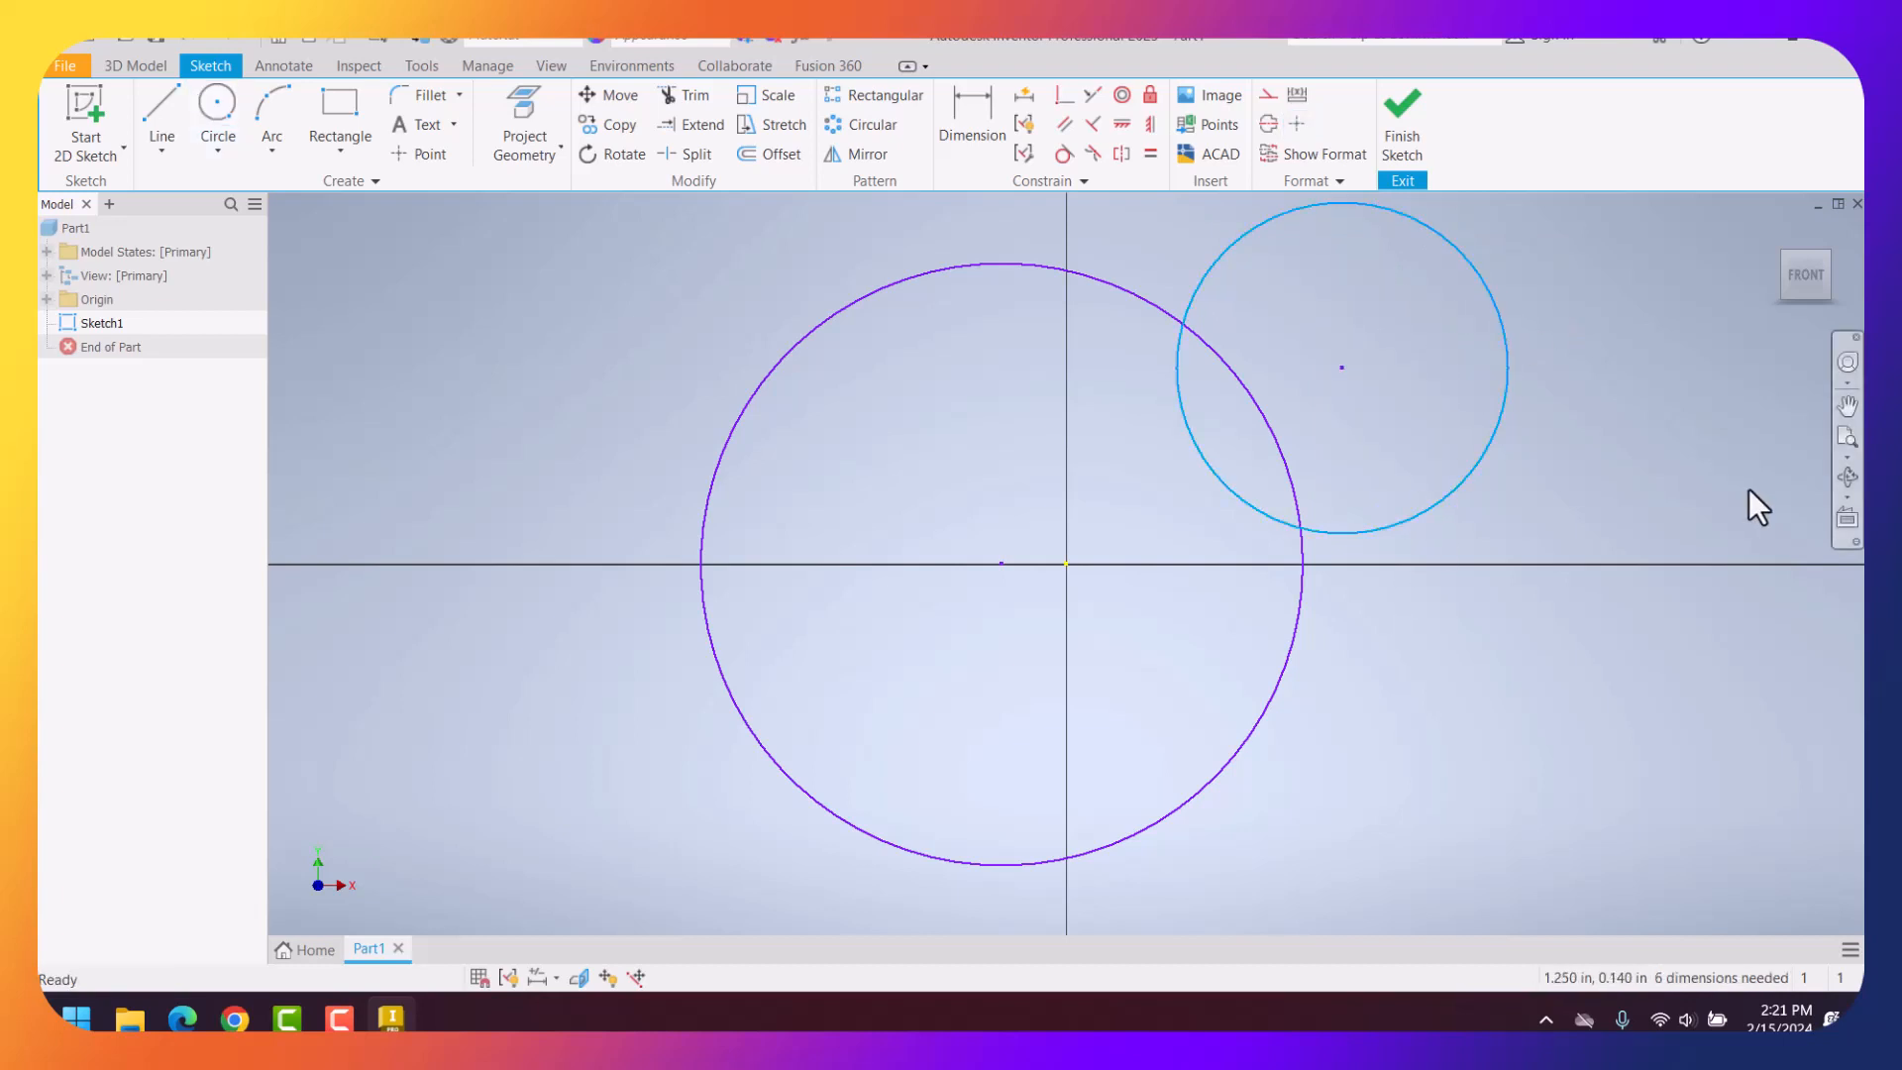
{"action": "key", "text": "Delete"}
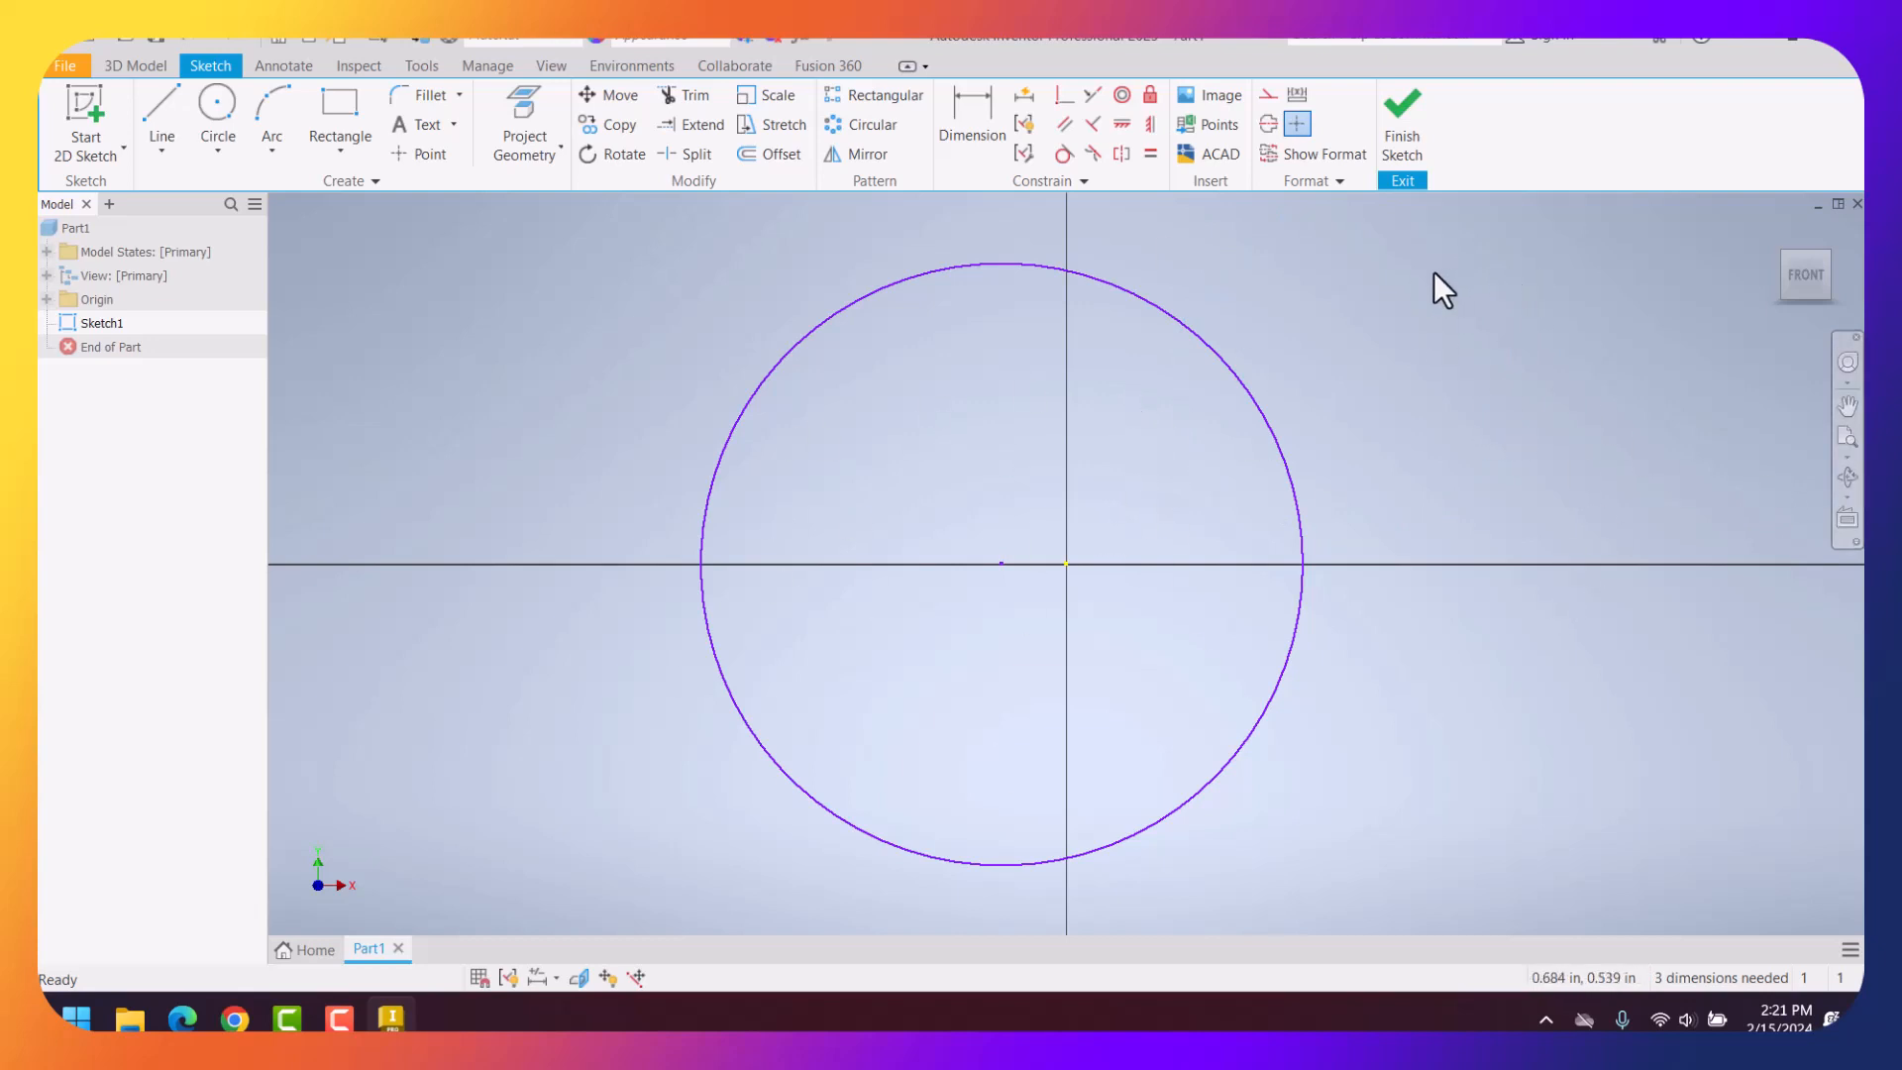
{"action": "left_click", "coordinate": [218, 111]}
{"action": "left_click", "coordinate": [1449, 359]}
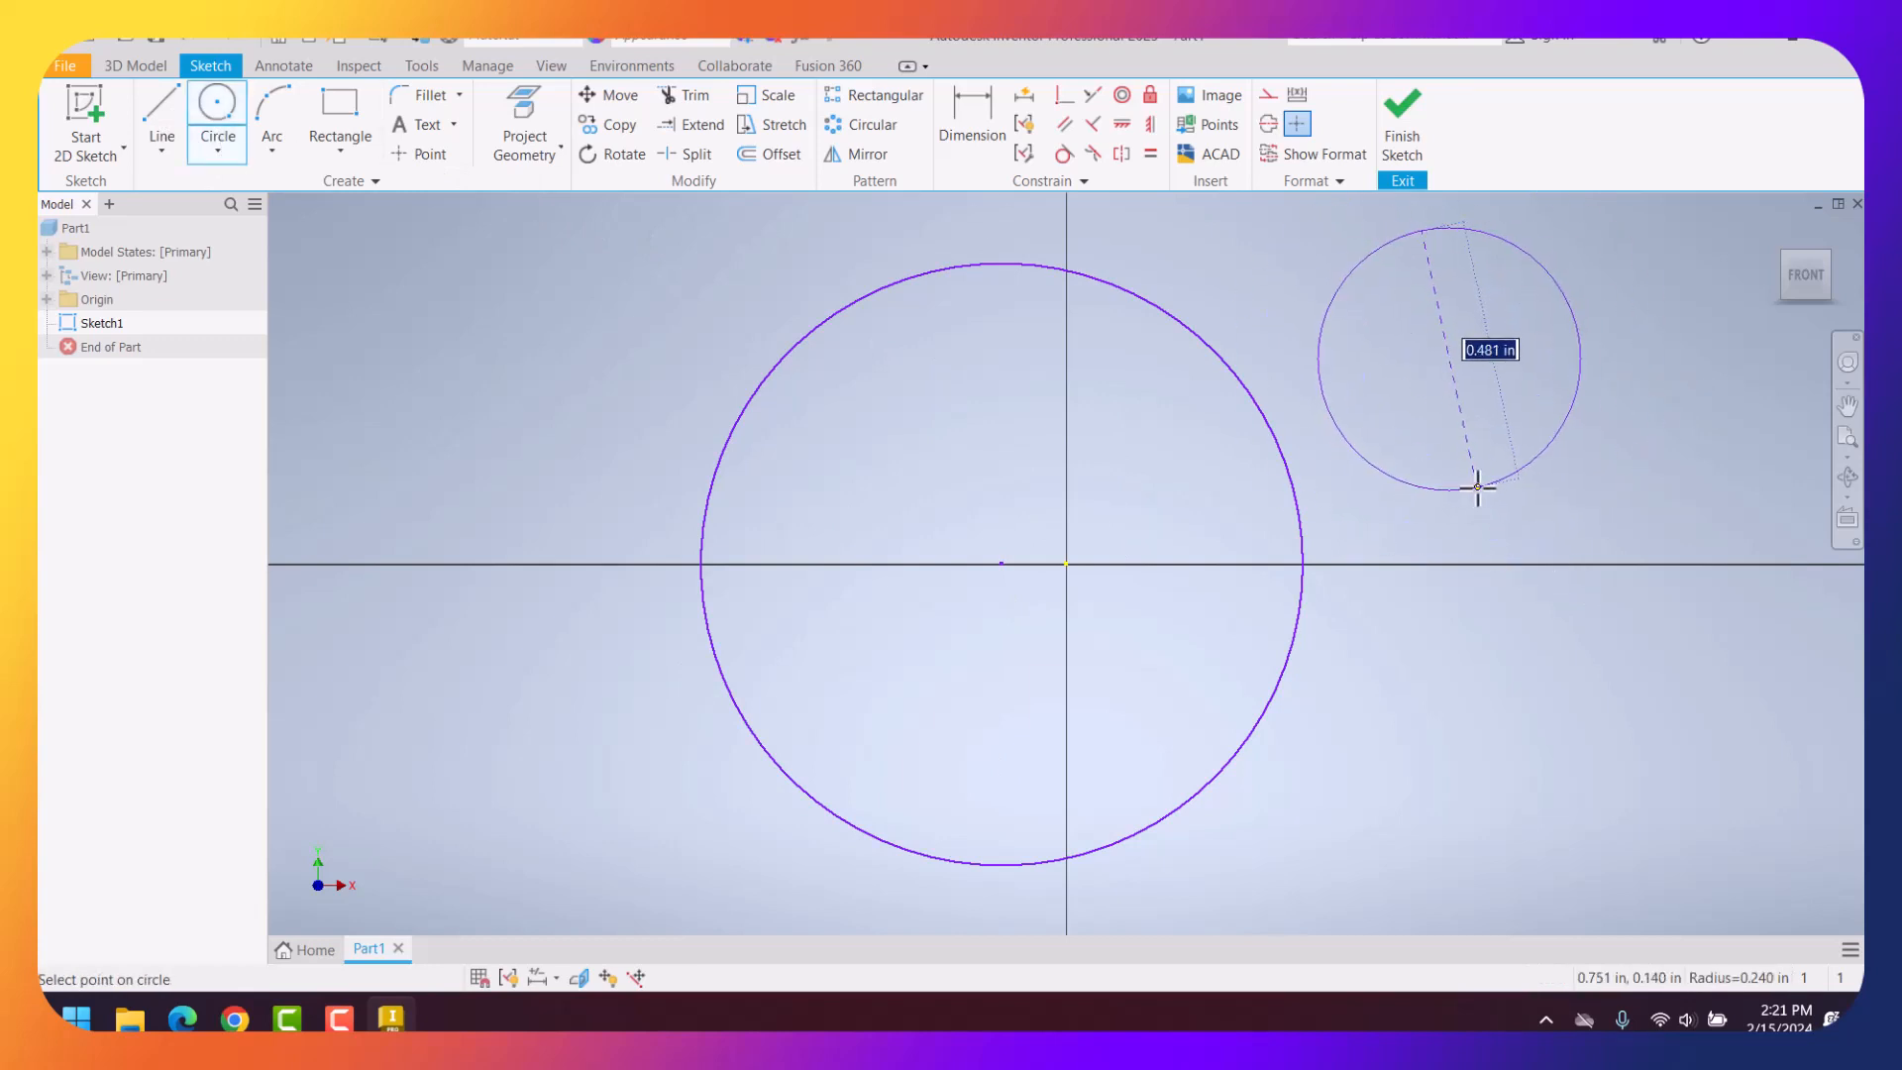
{"action": "right_click", "coordinate": [1477, 487]}
{"action": "left_click", "coordinate": [1543, 487]}
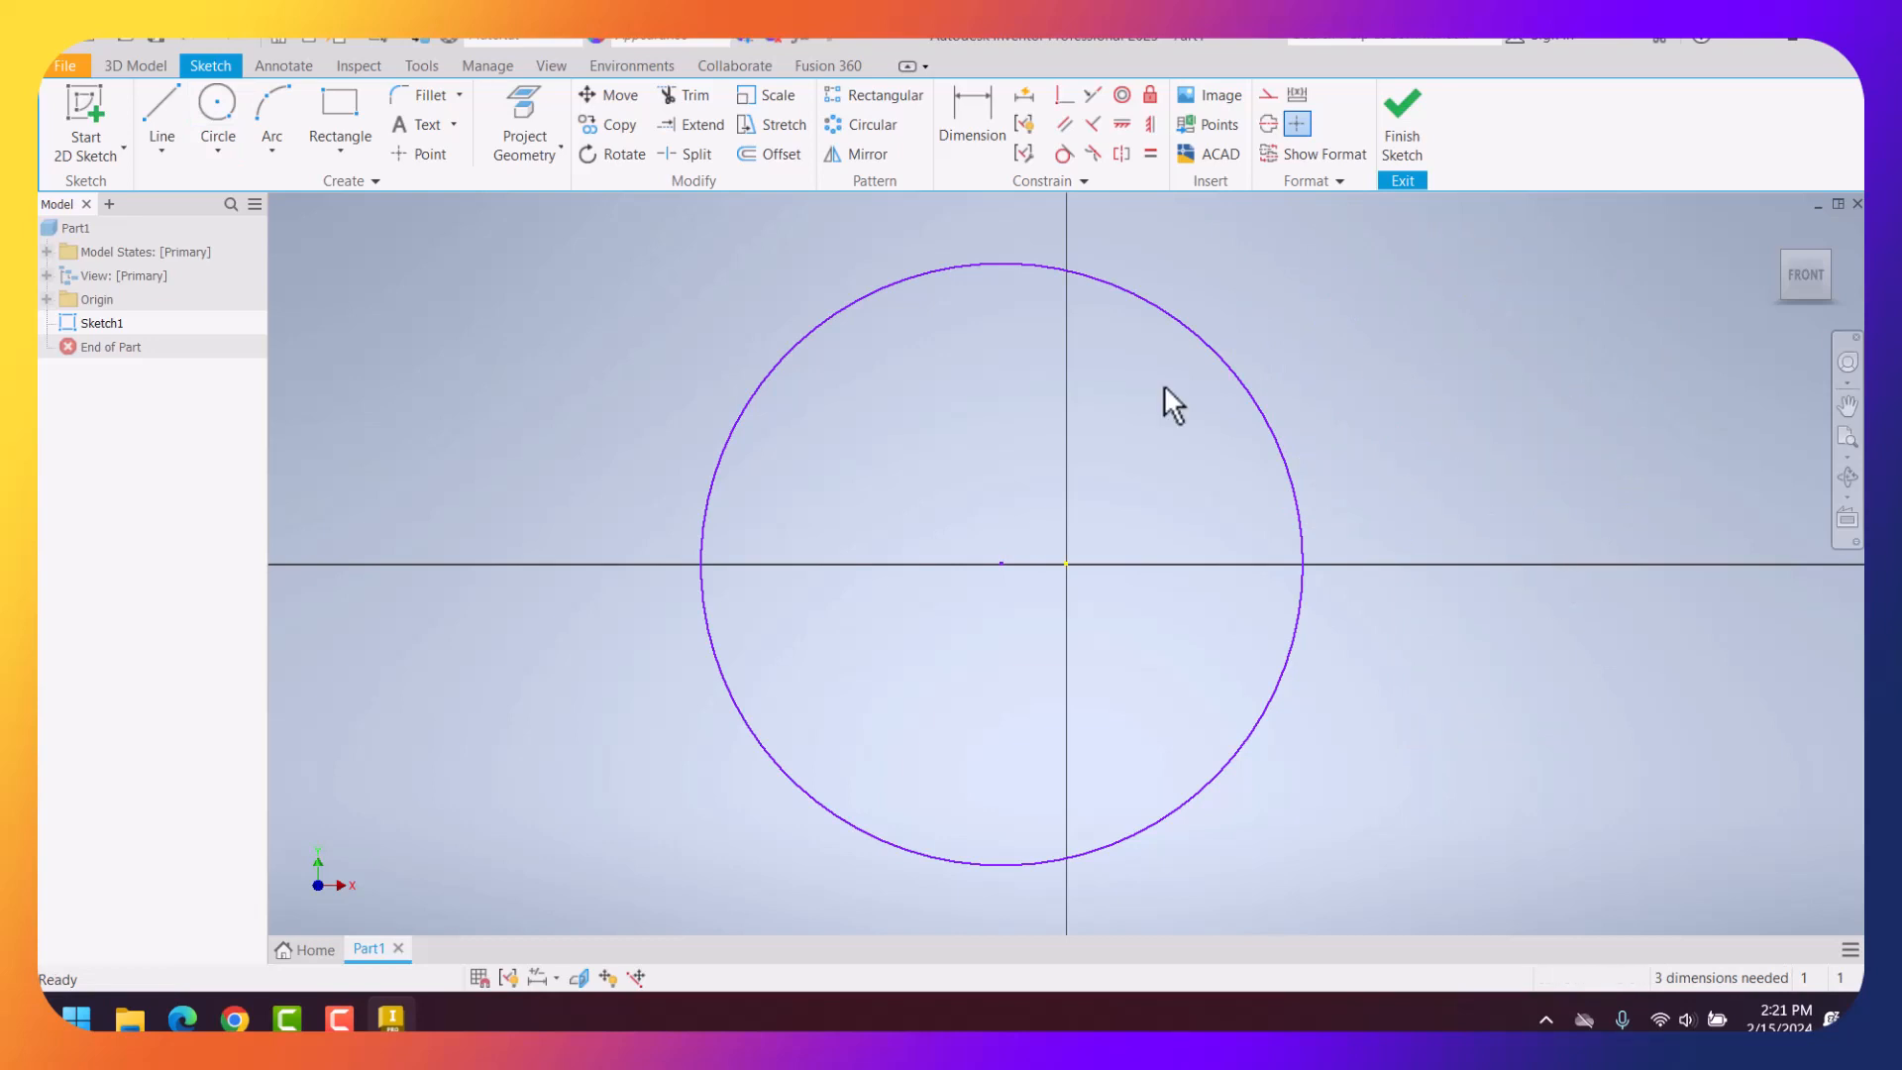
{"action": "left_click", "coordinate": [238, 107]}
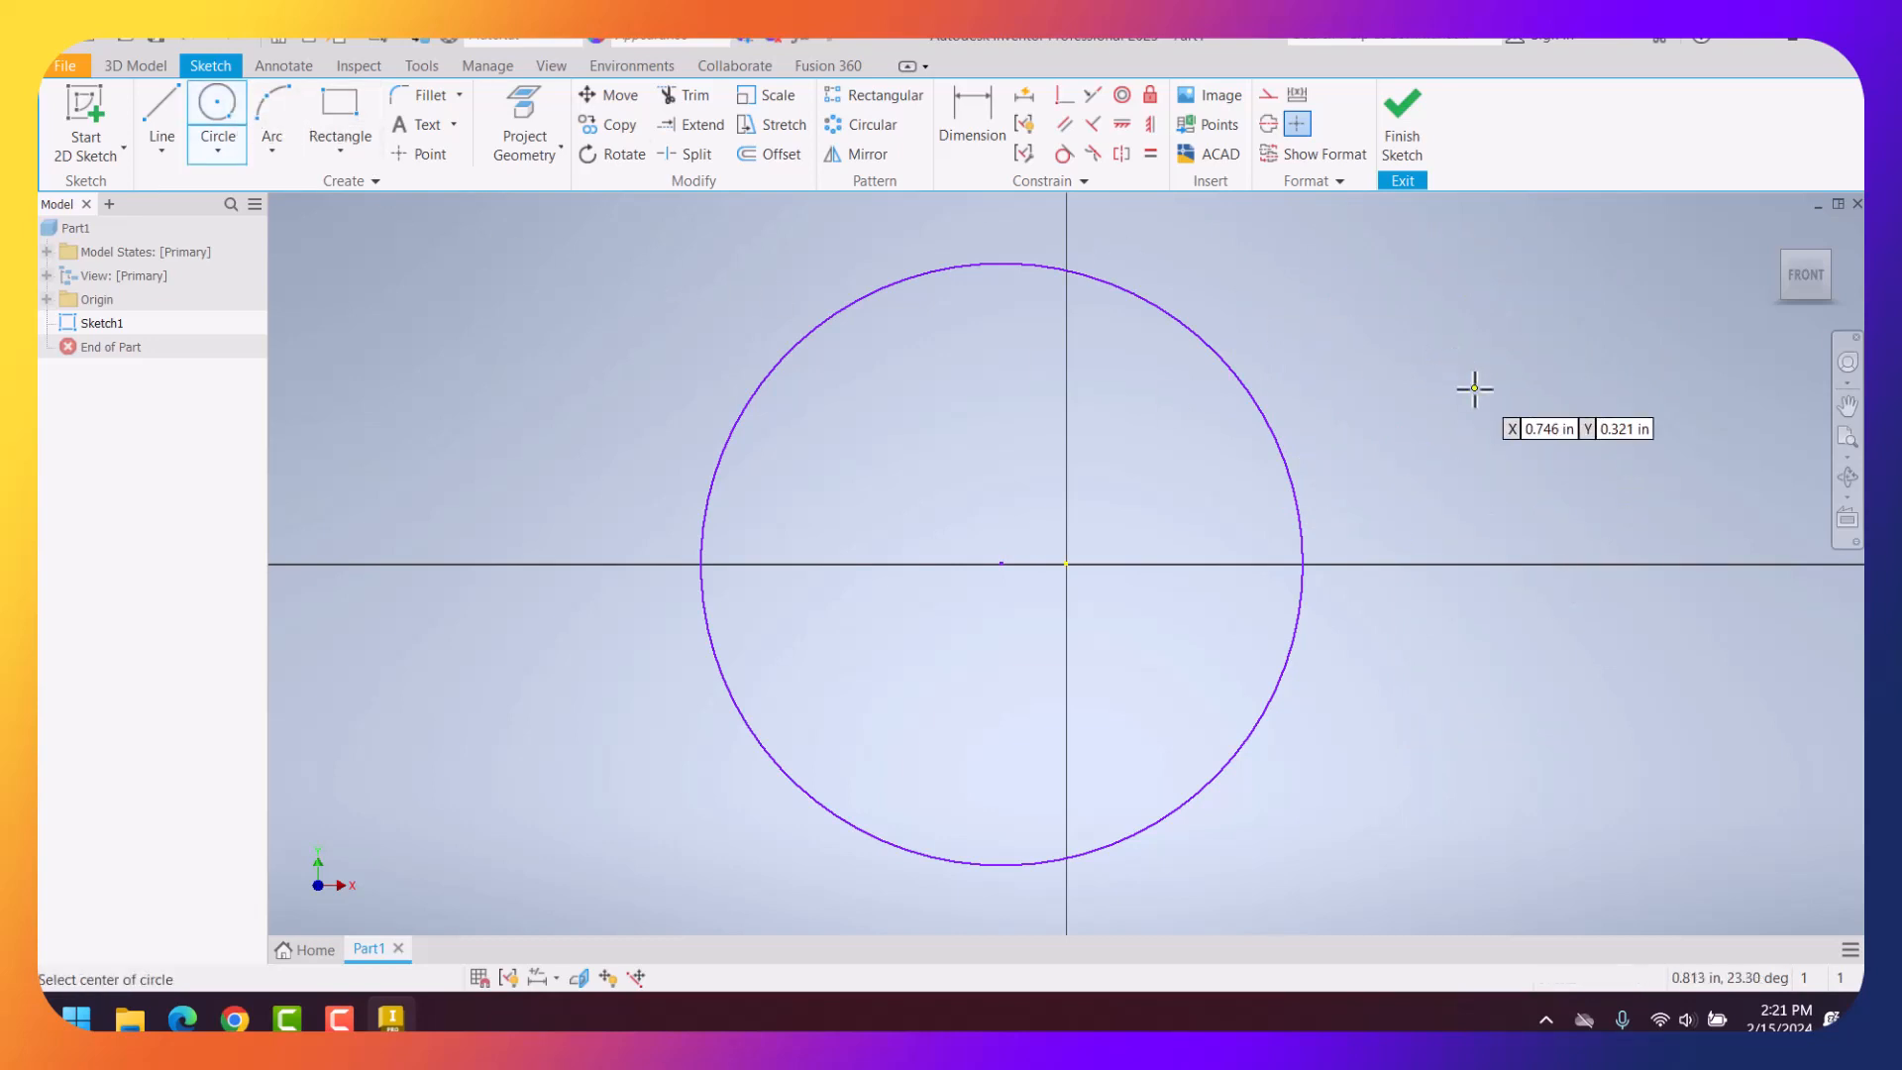
{"action": "left_click", "coordinate": [1410, 386]}
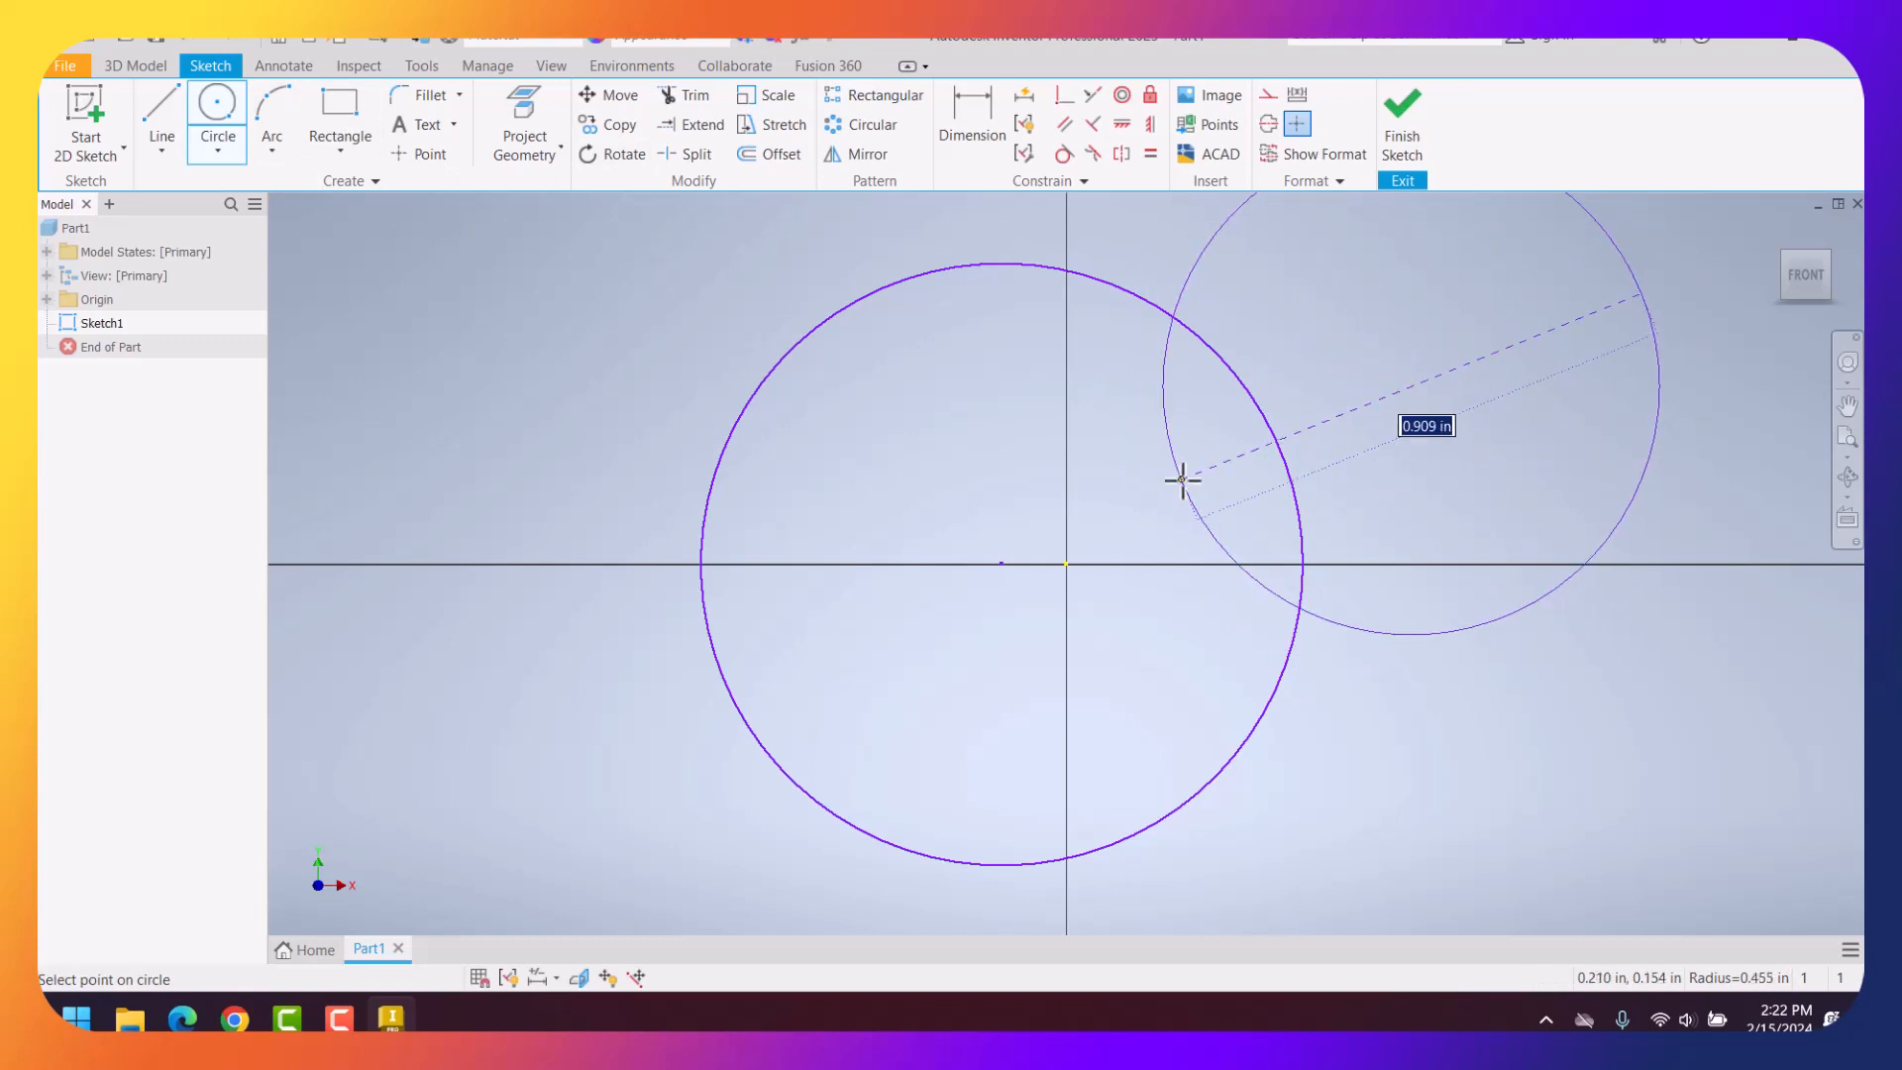
Finish the sketch and extrude the circle 1 in into a solid cylinder.
{"action": "left_click", "coordinate": [1405, 109]}
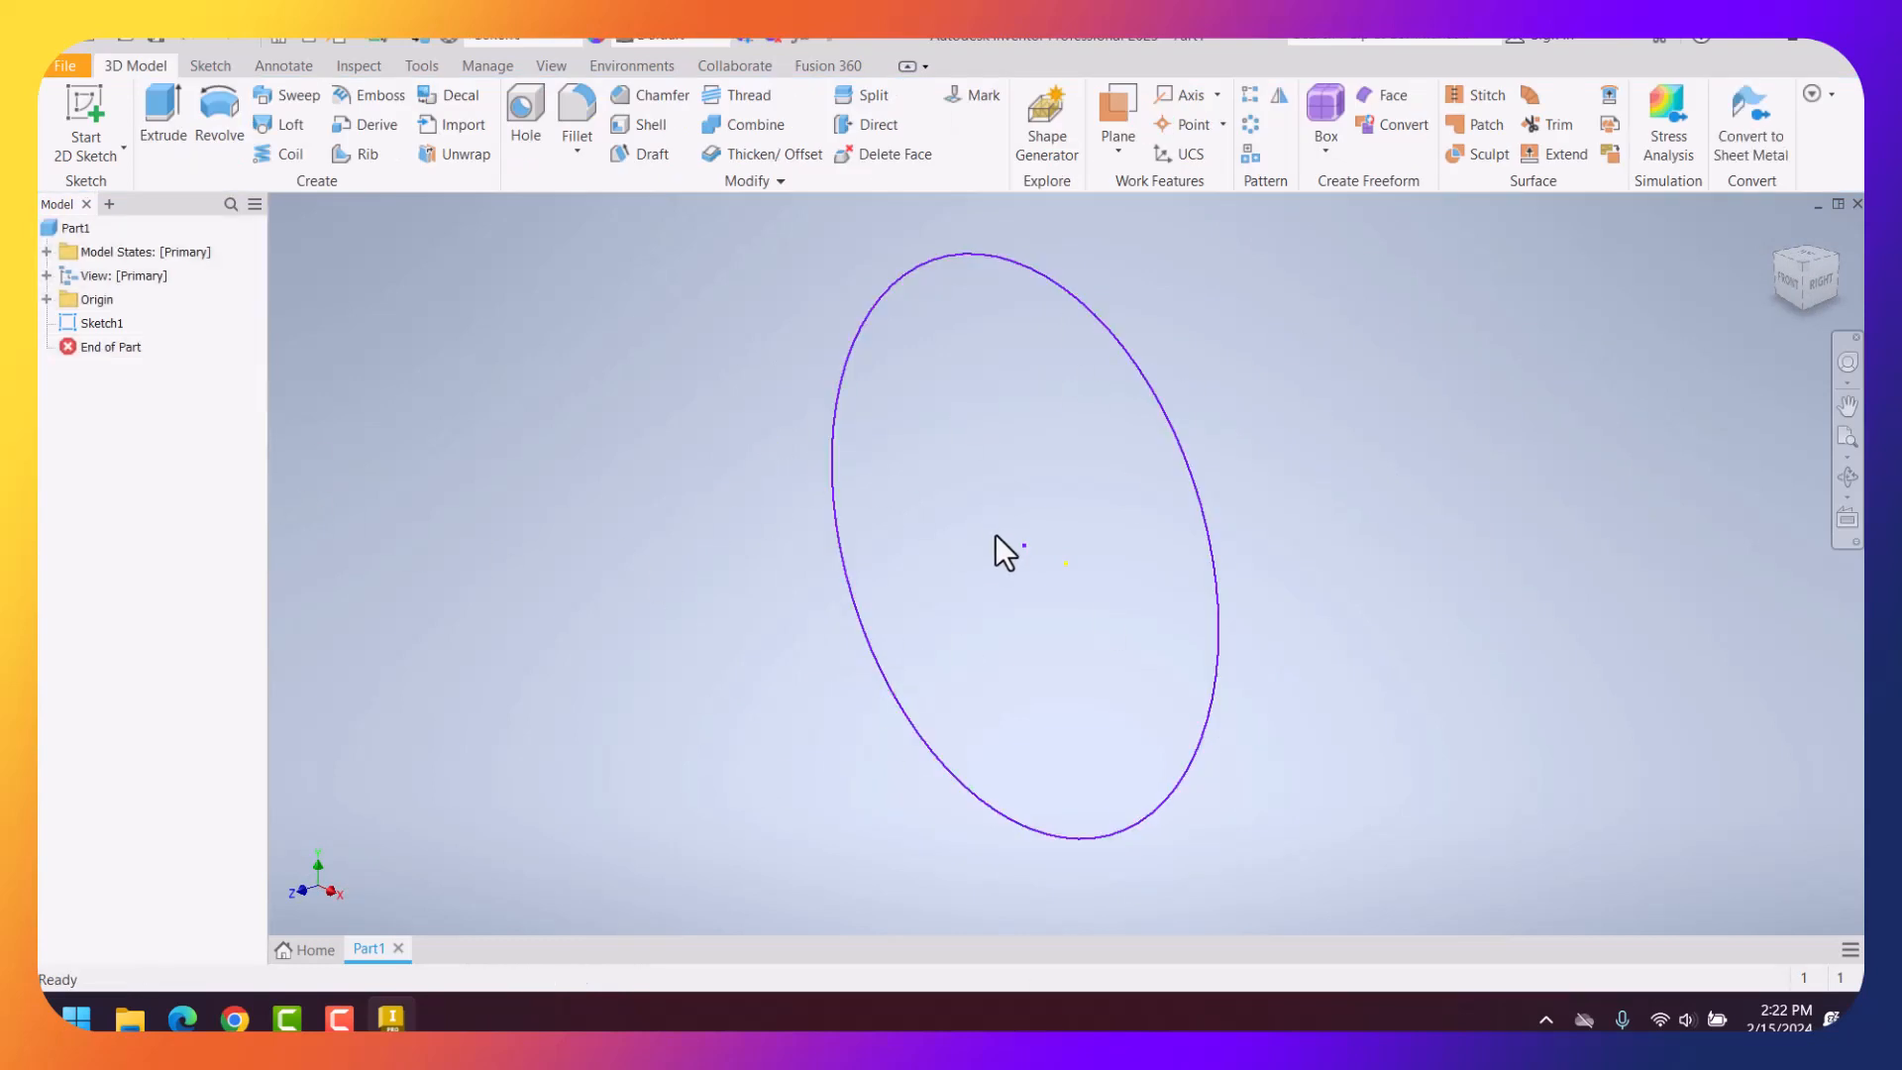
{"action": "left_click", "coordinate": [161, 102]}
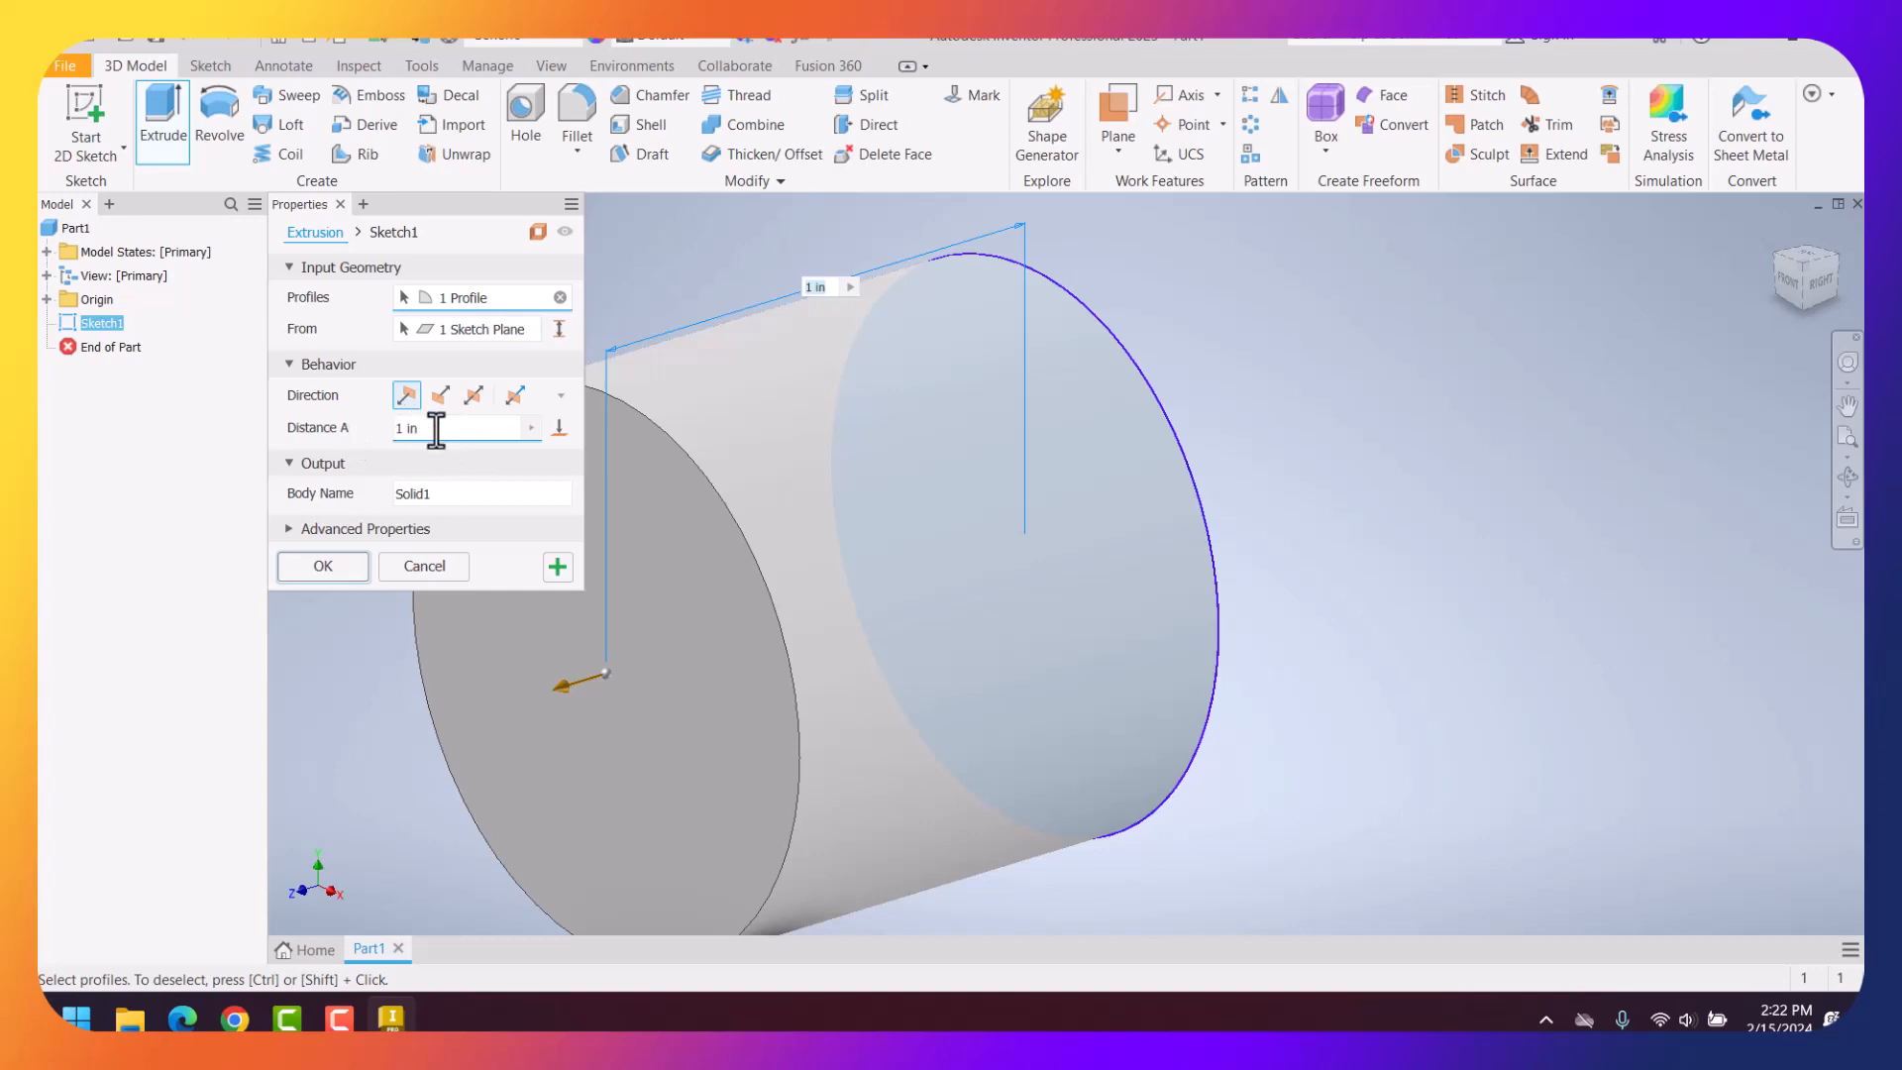
{"action": "left_click", "coordinate": [322, 565]}
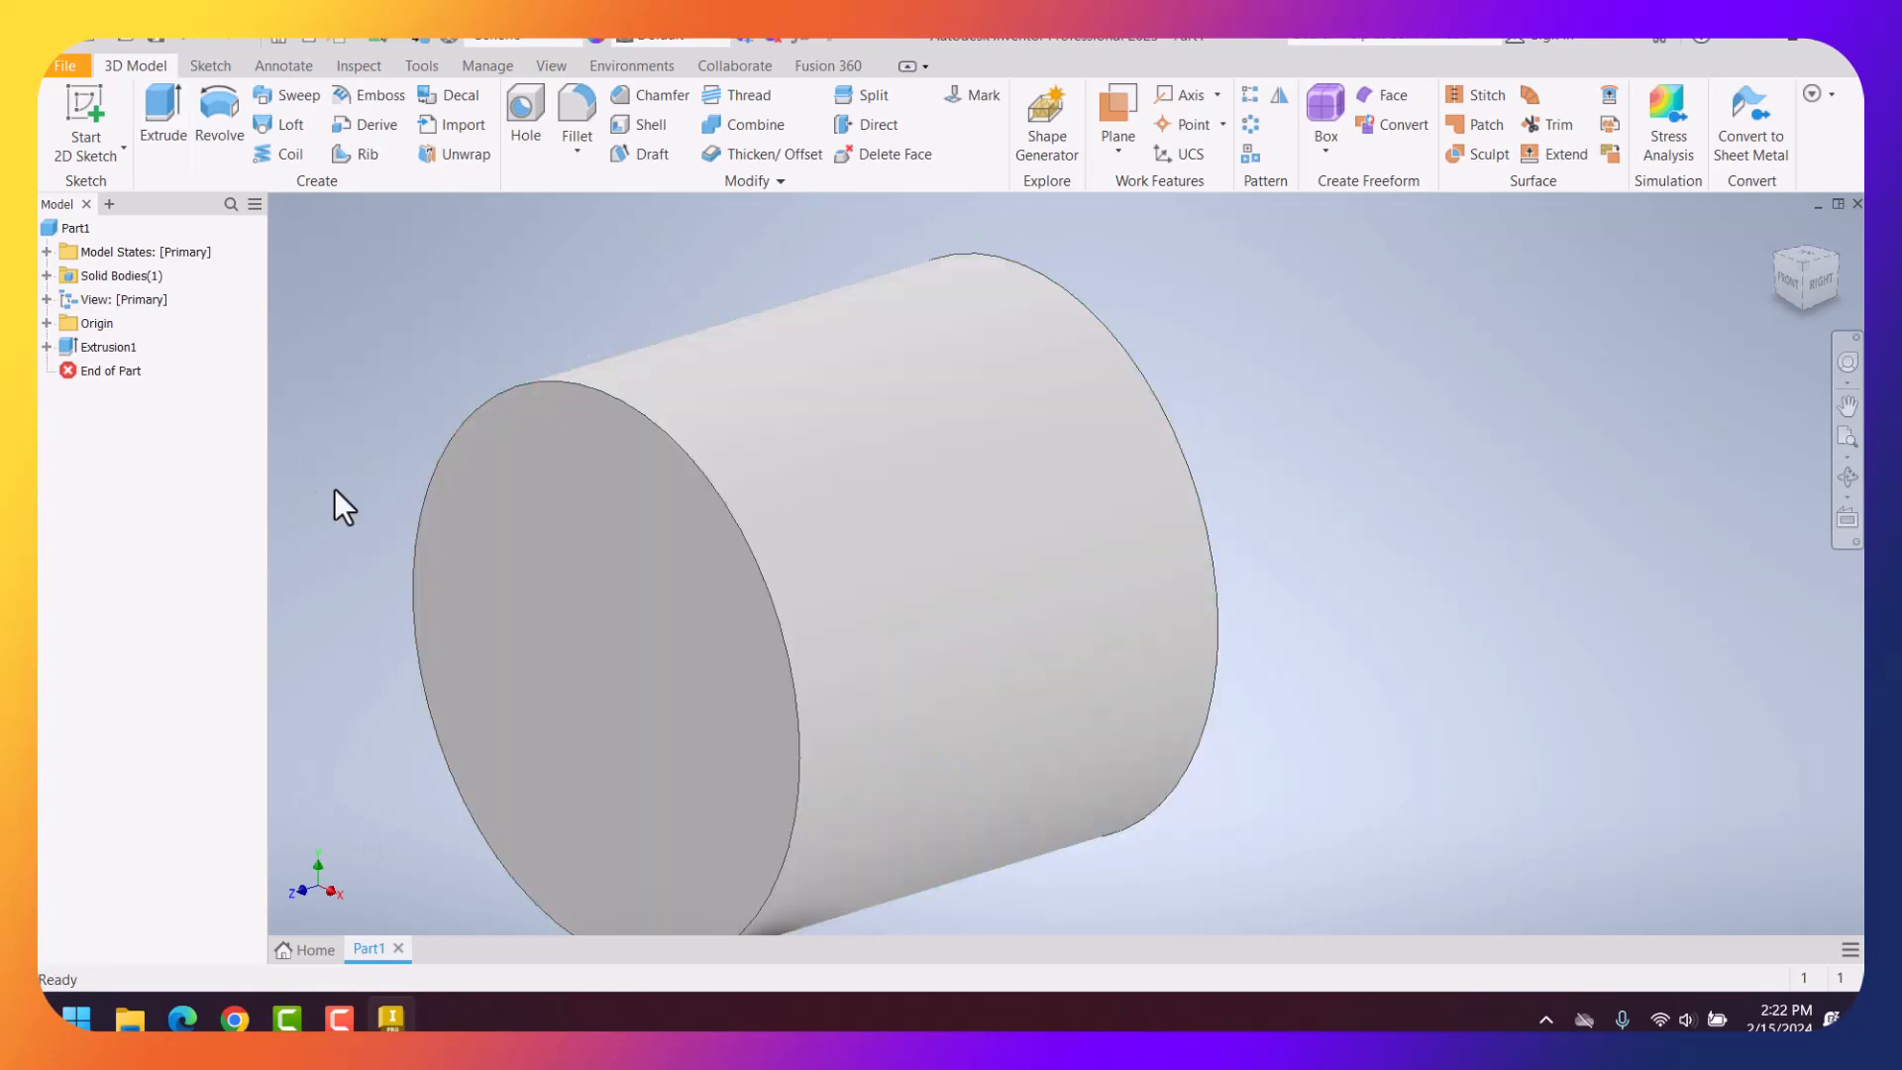
{"action": "left_click", "coordinate": [1787, 281]}
{"action": "left_click", "coordinate": [1787, 277]}
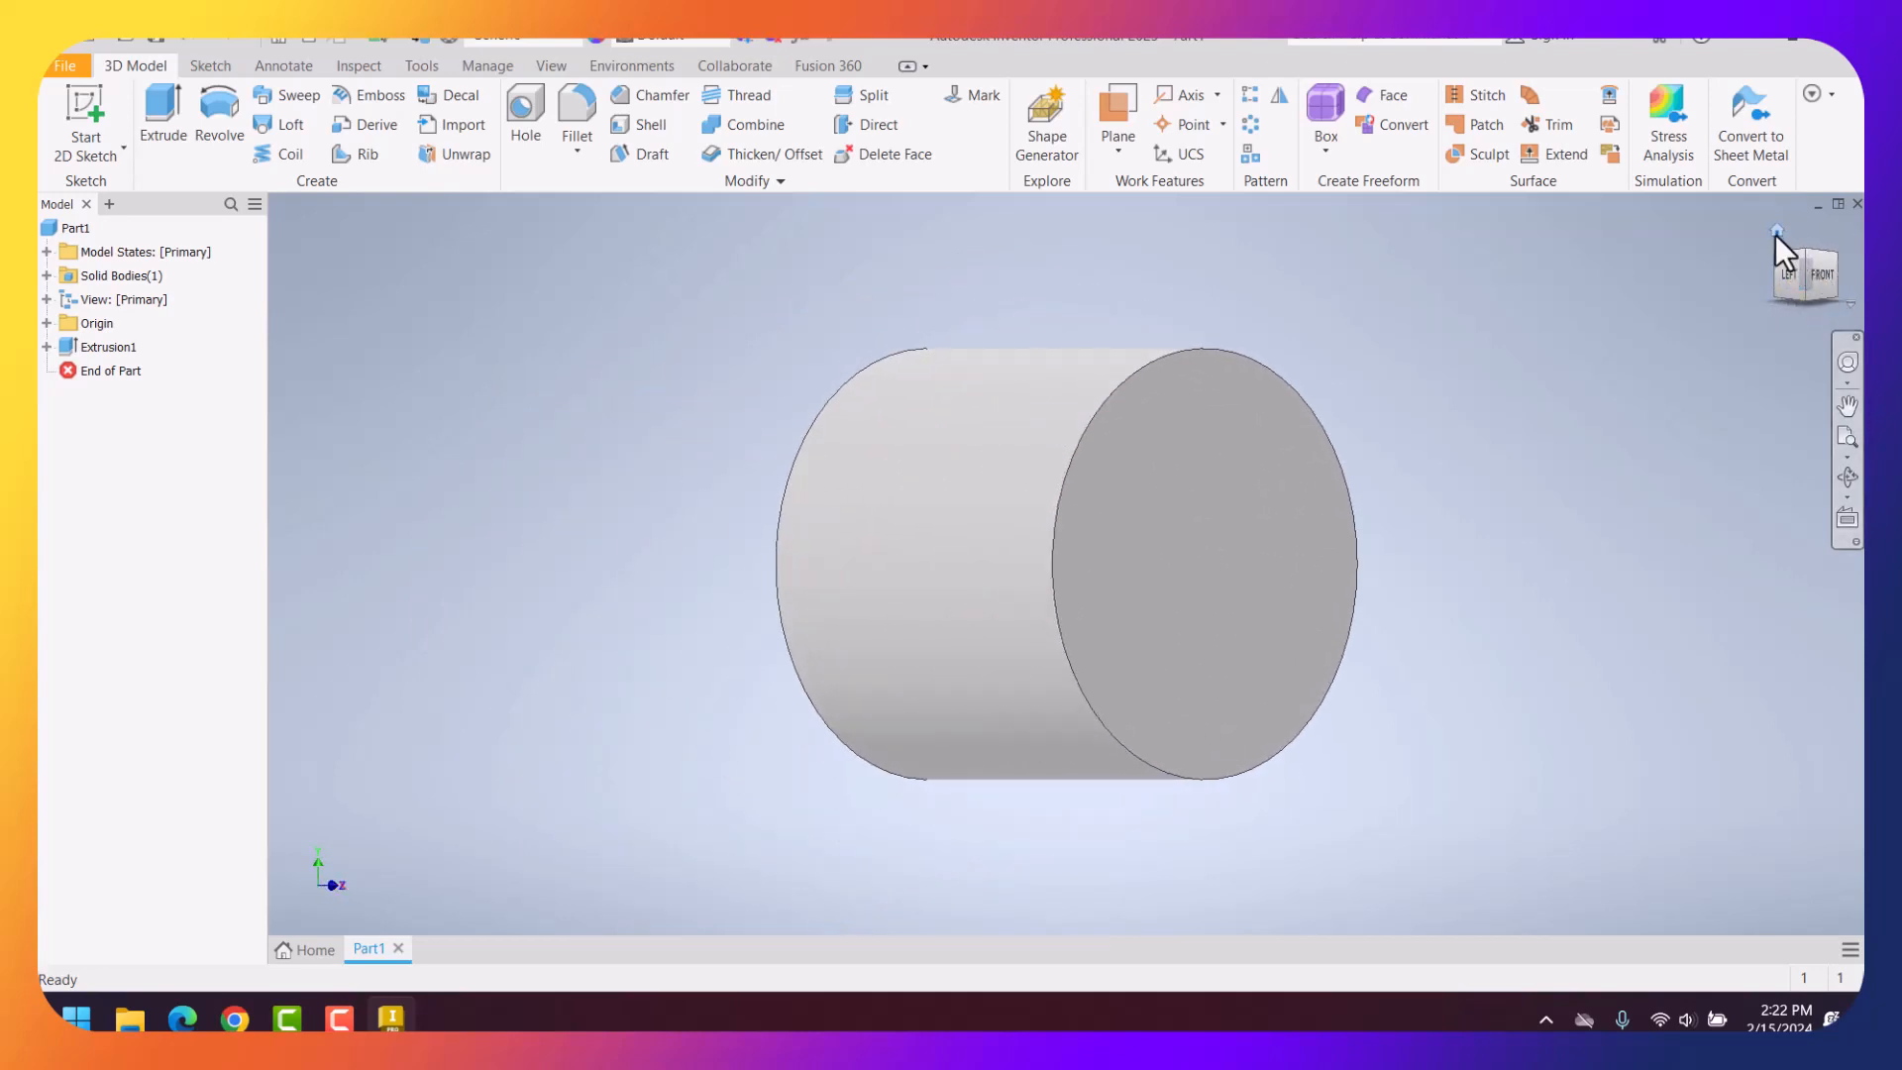
{"action": "left_click", "coordinate": [1775, 232]}
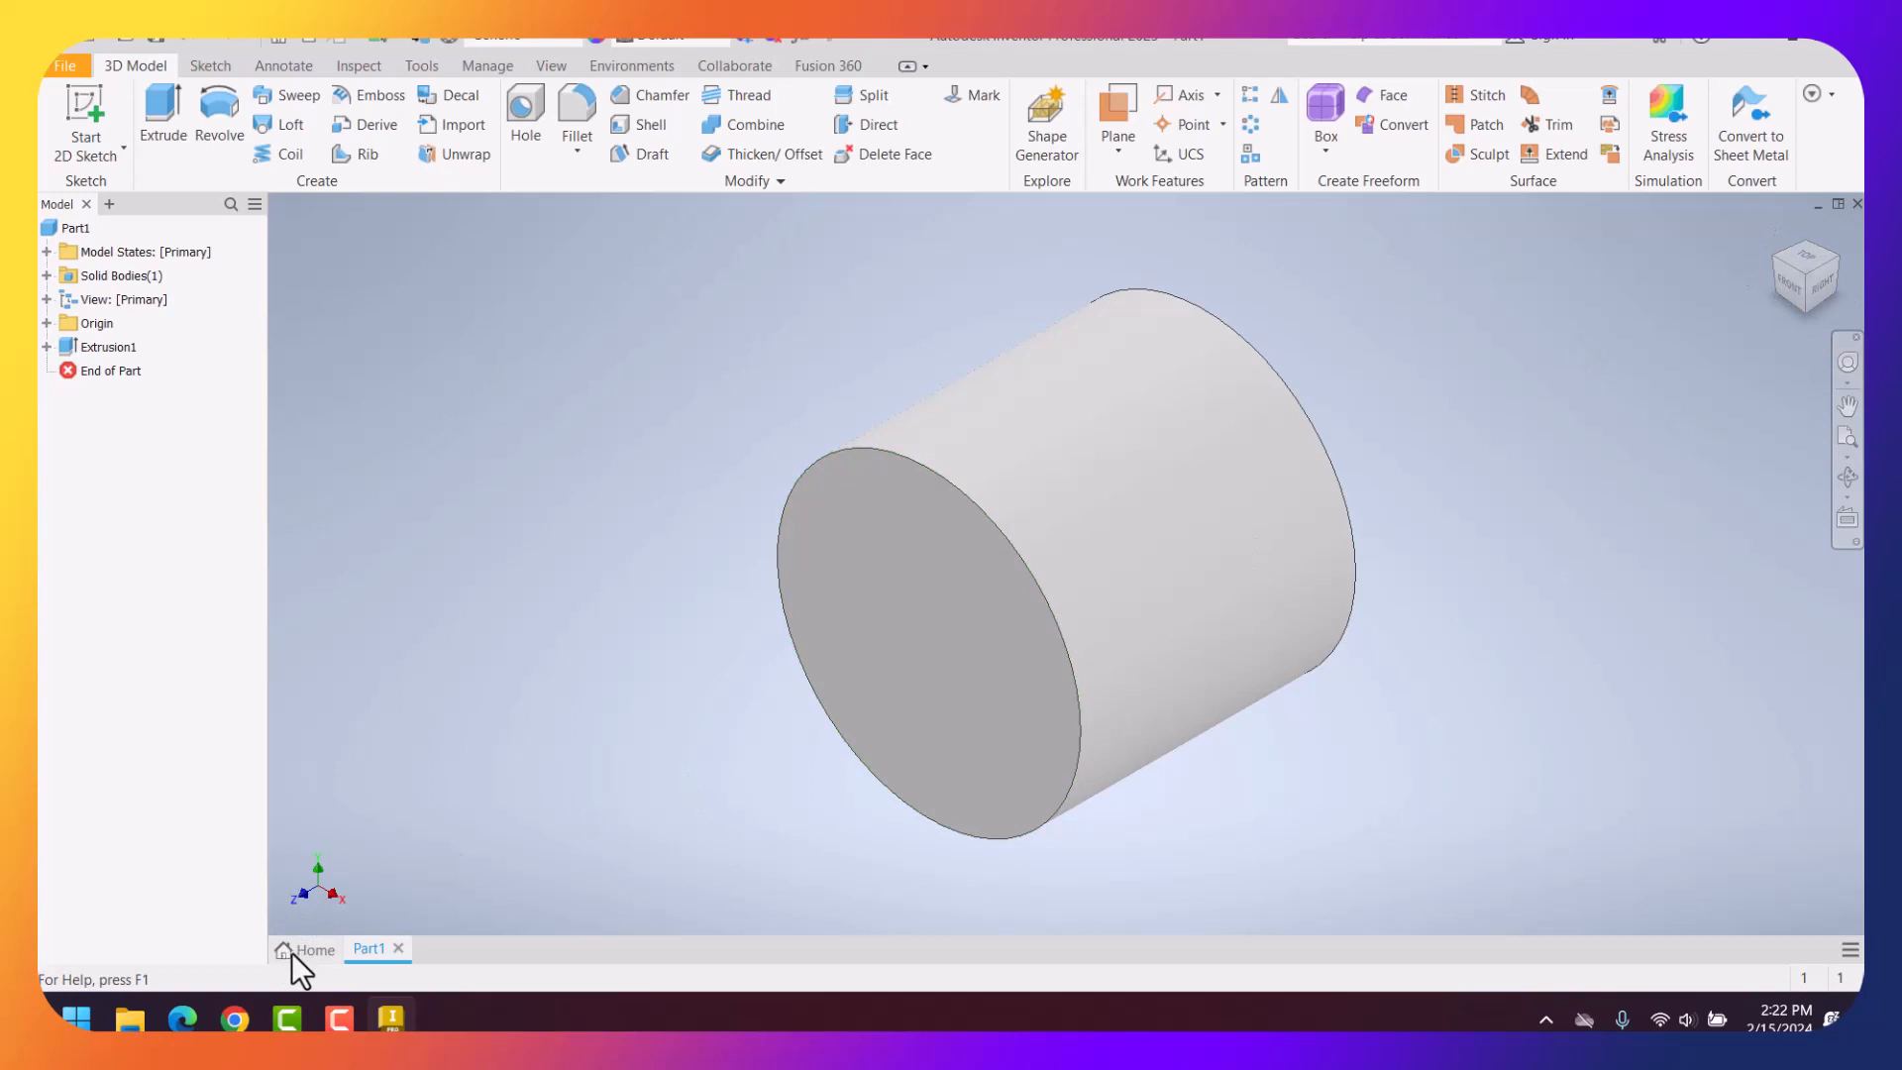
{"action": "mouse_move", "coordinate": [291, 953]}
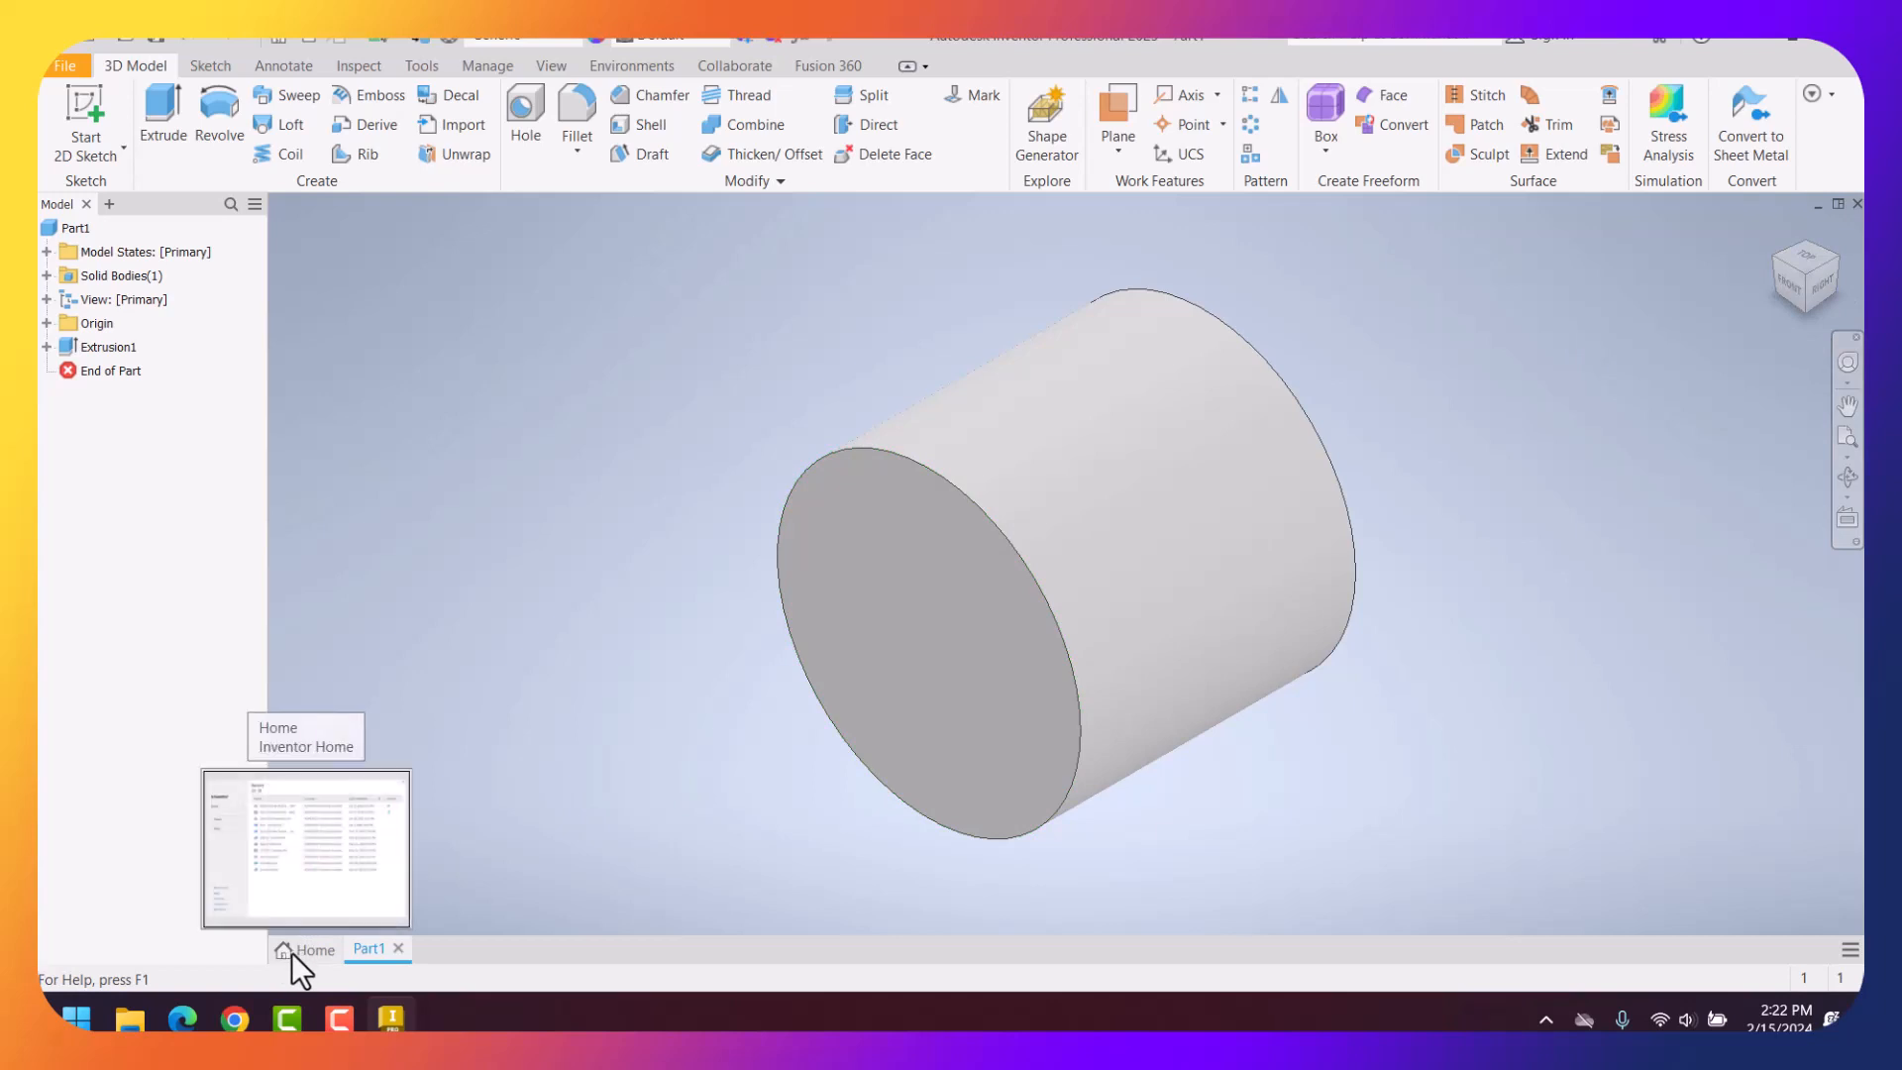
{"action": "left_click", "coordinate": [291, 953]}
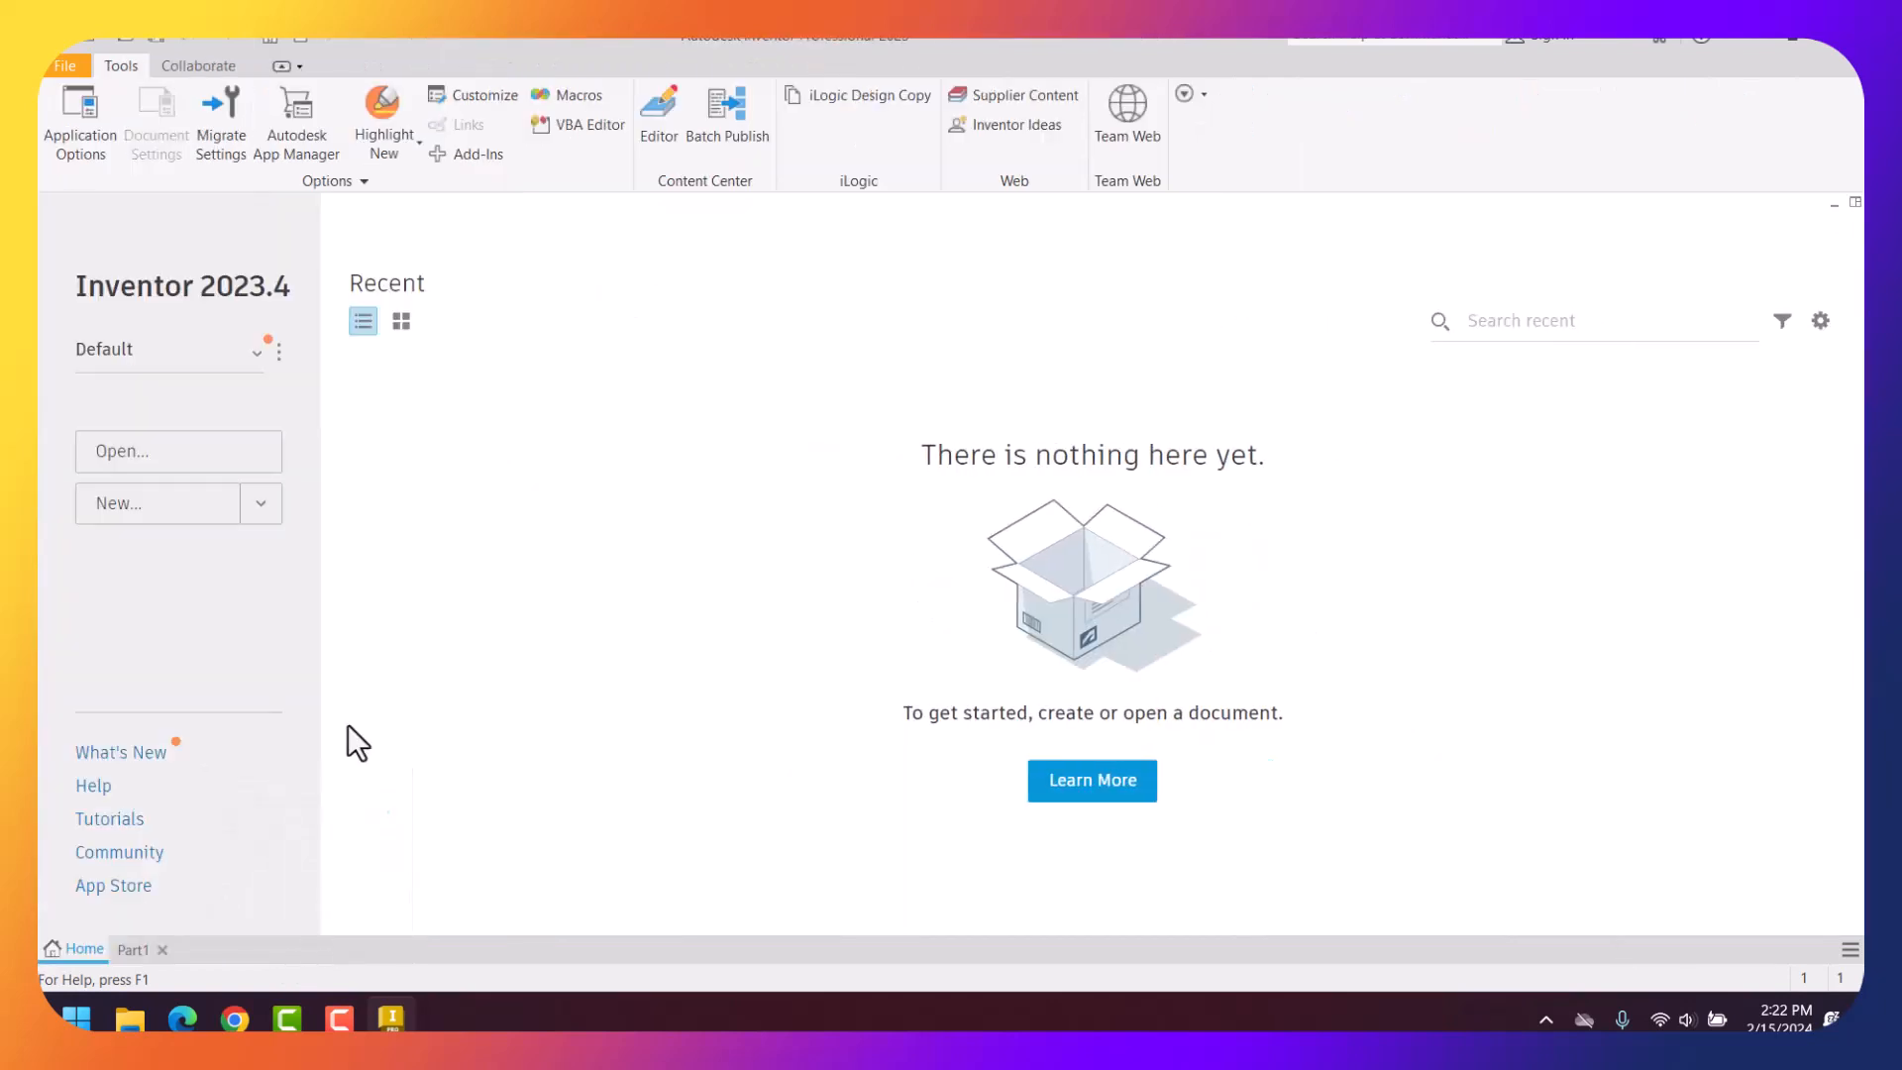
{"action": "left_click", "coordinate": [260, 503]}
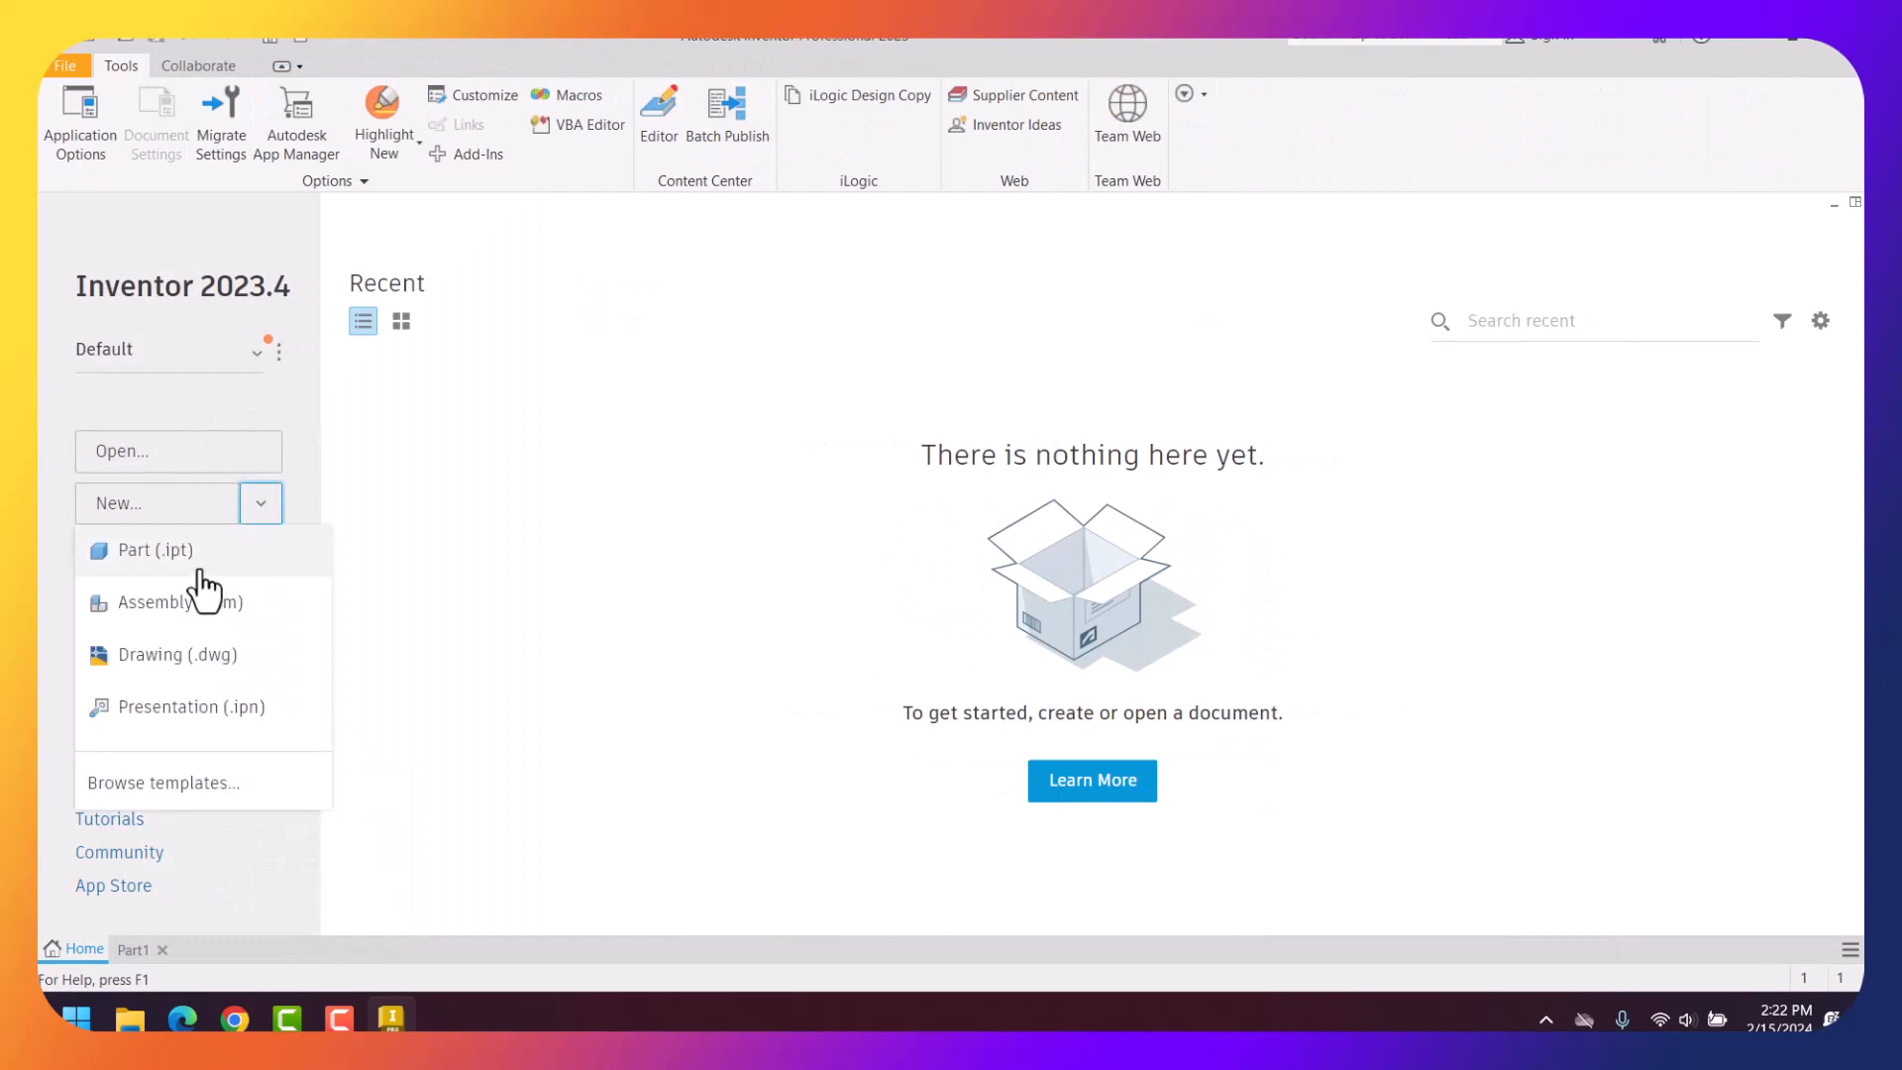
{"action": "left_click", "coordinate": [601, 608]}
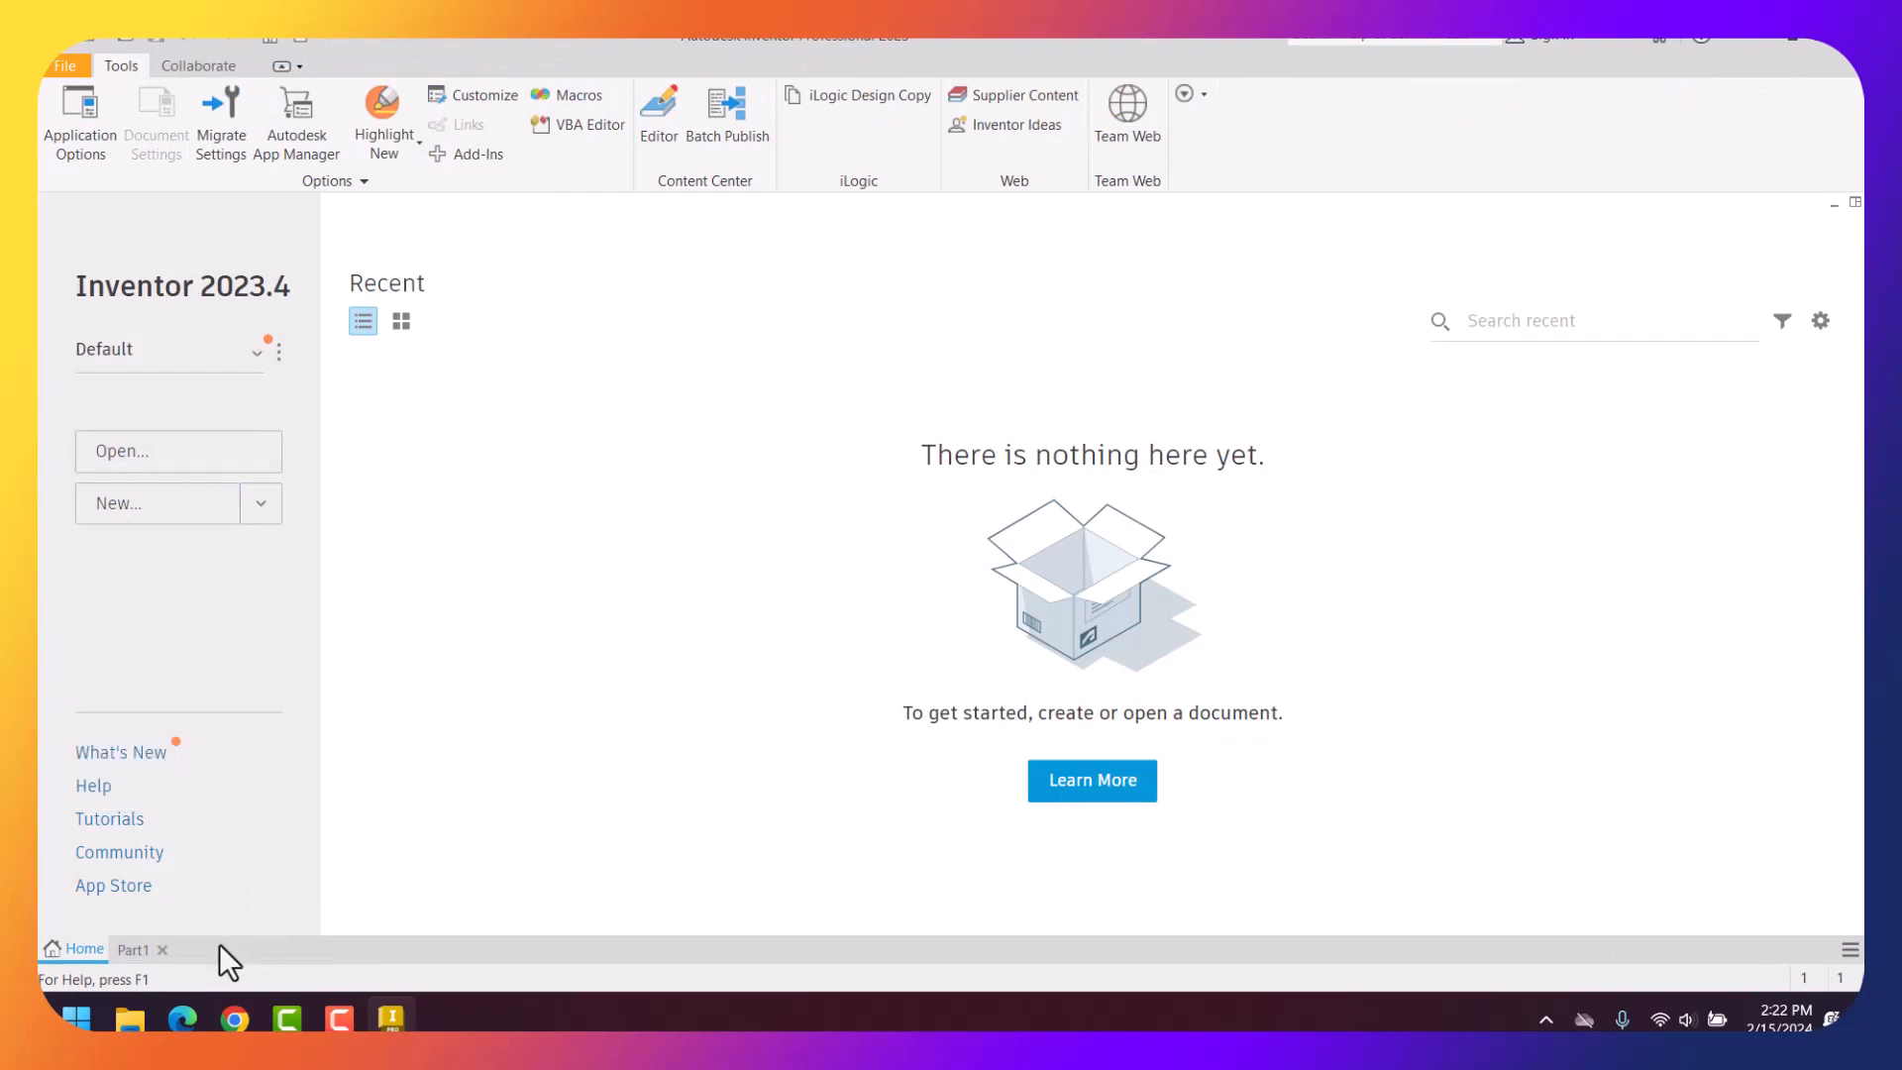
{"action": "left_click", "coordinate": [130, 950]}
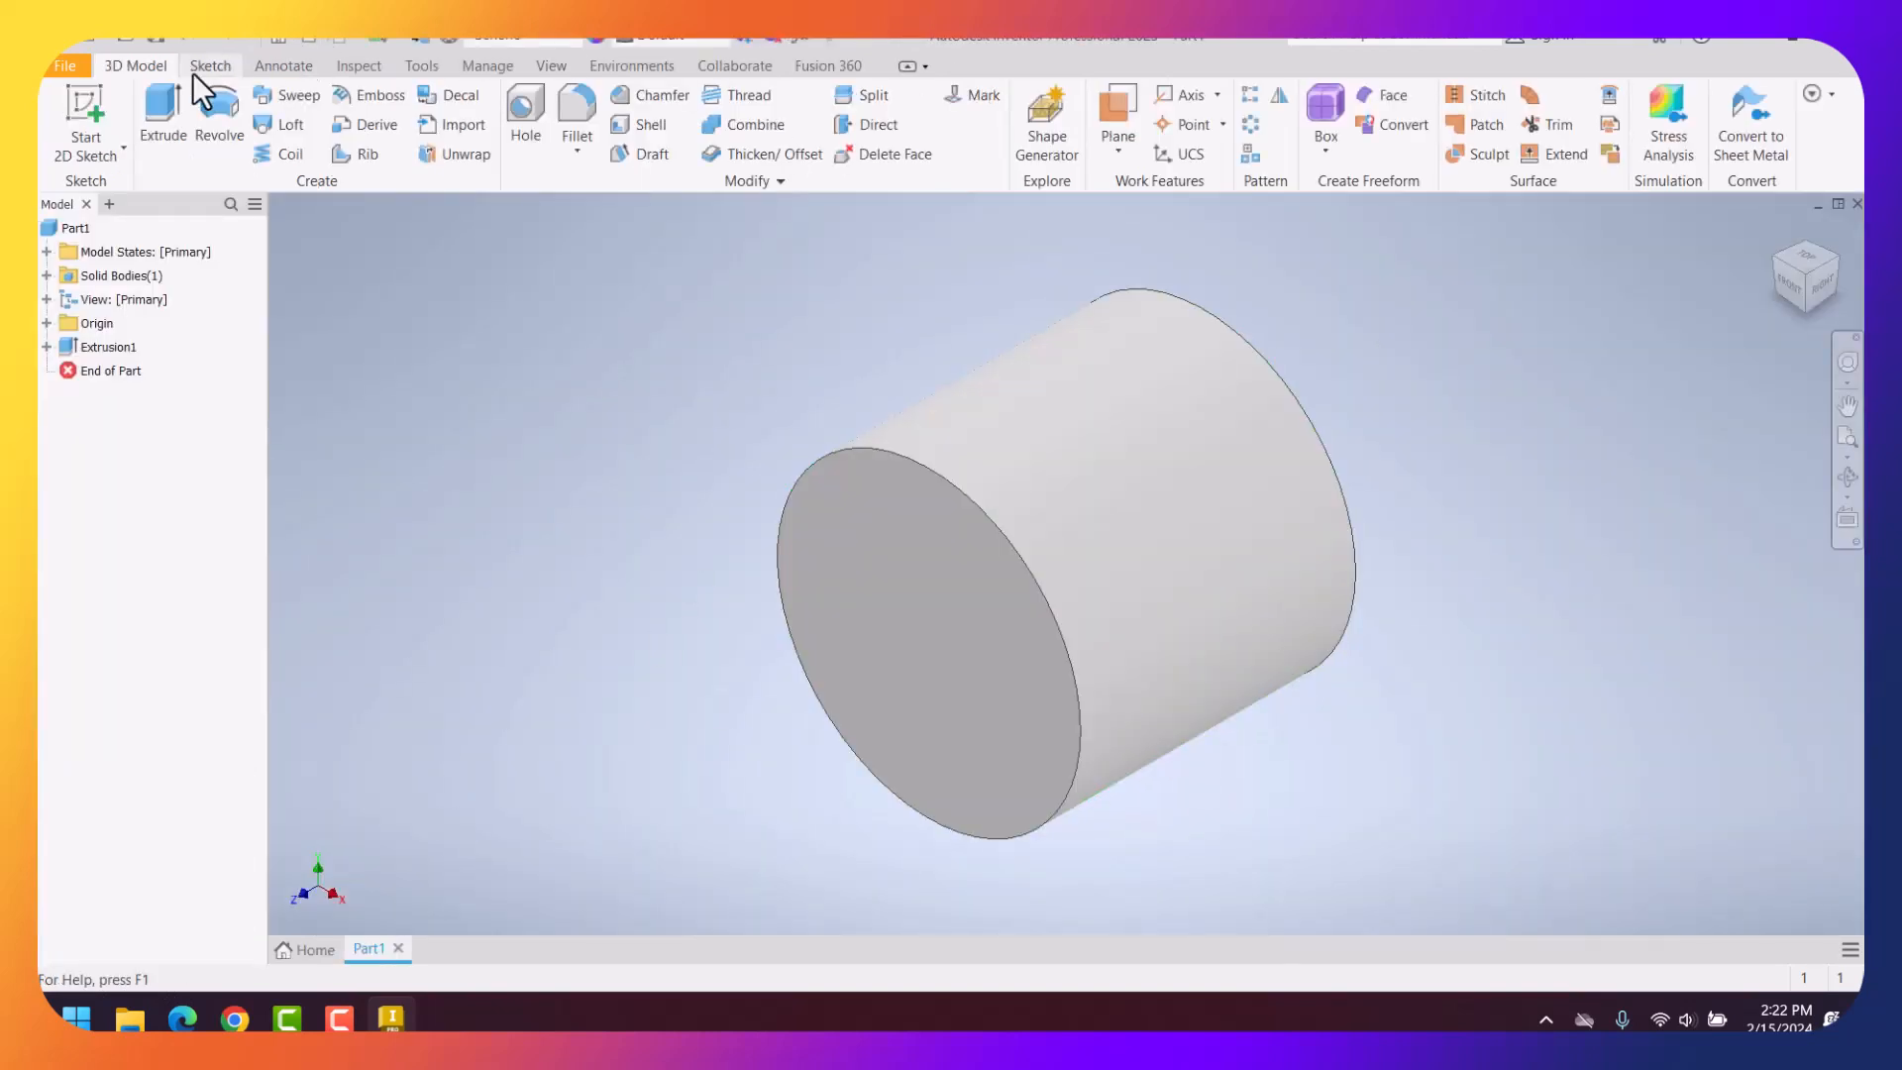
Save the part to the Desktop as an Autodesk Inventor part (.ipt), named with the author's first name followed by "Lab 8".
{"action": "left_click", "coordinate": [64, 67]}
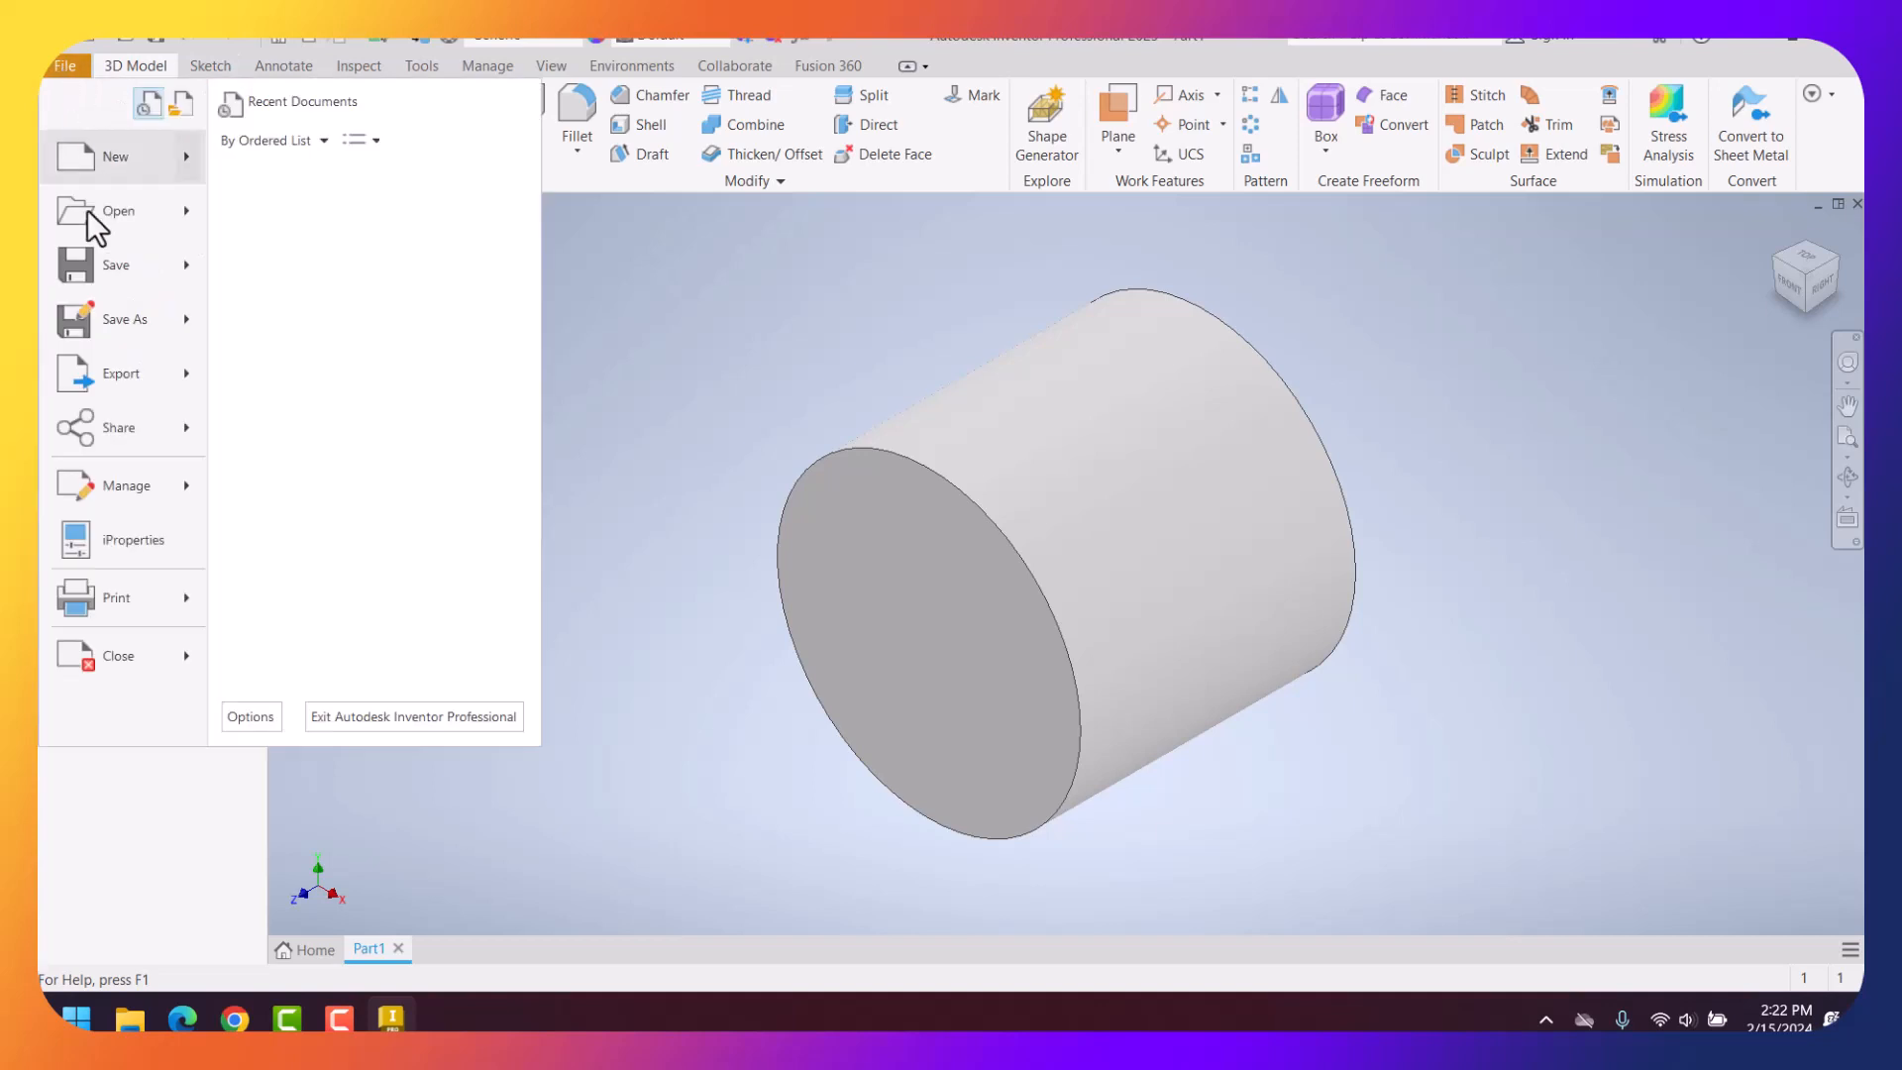
{"action": "left_click", "coordinate": [118, 319]}
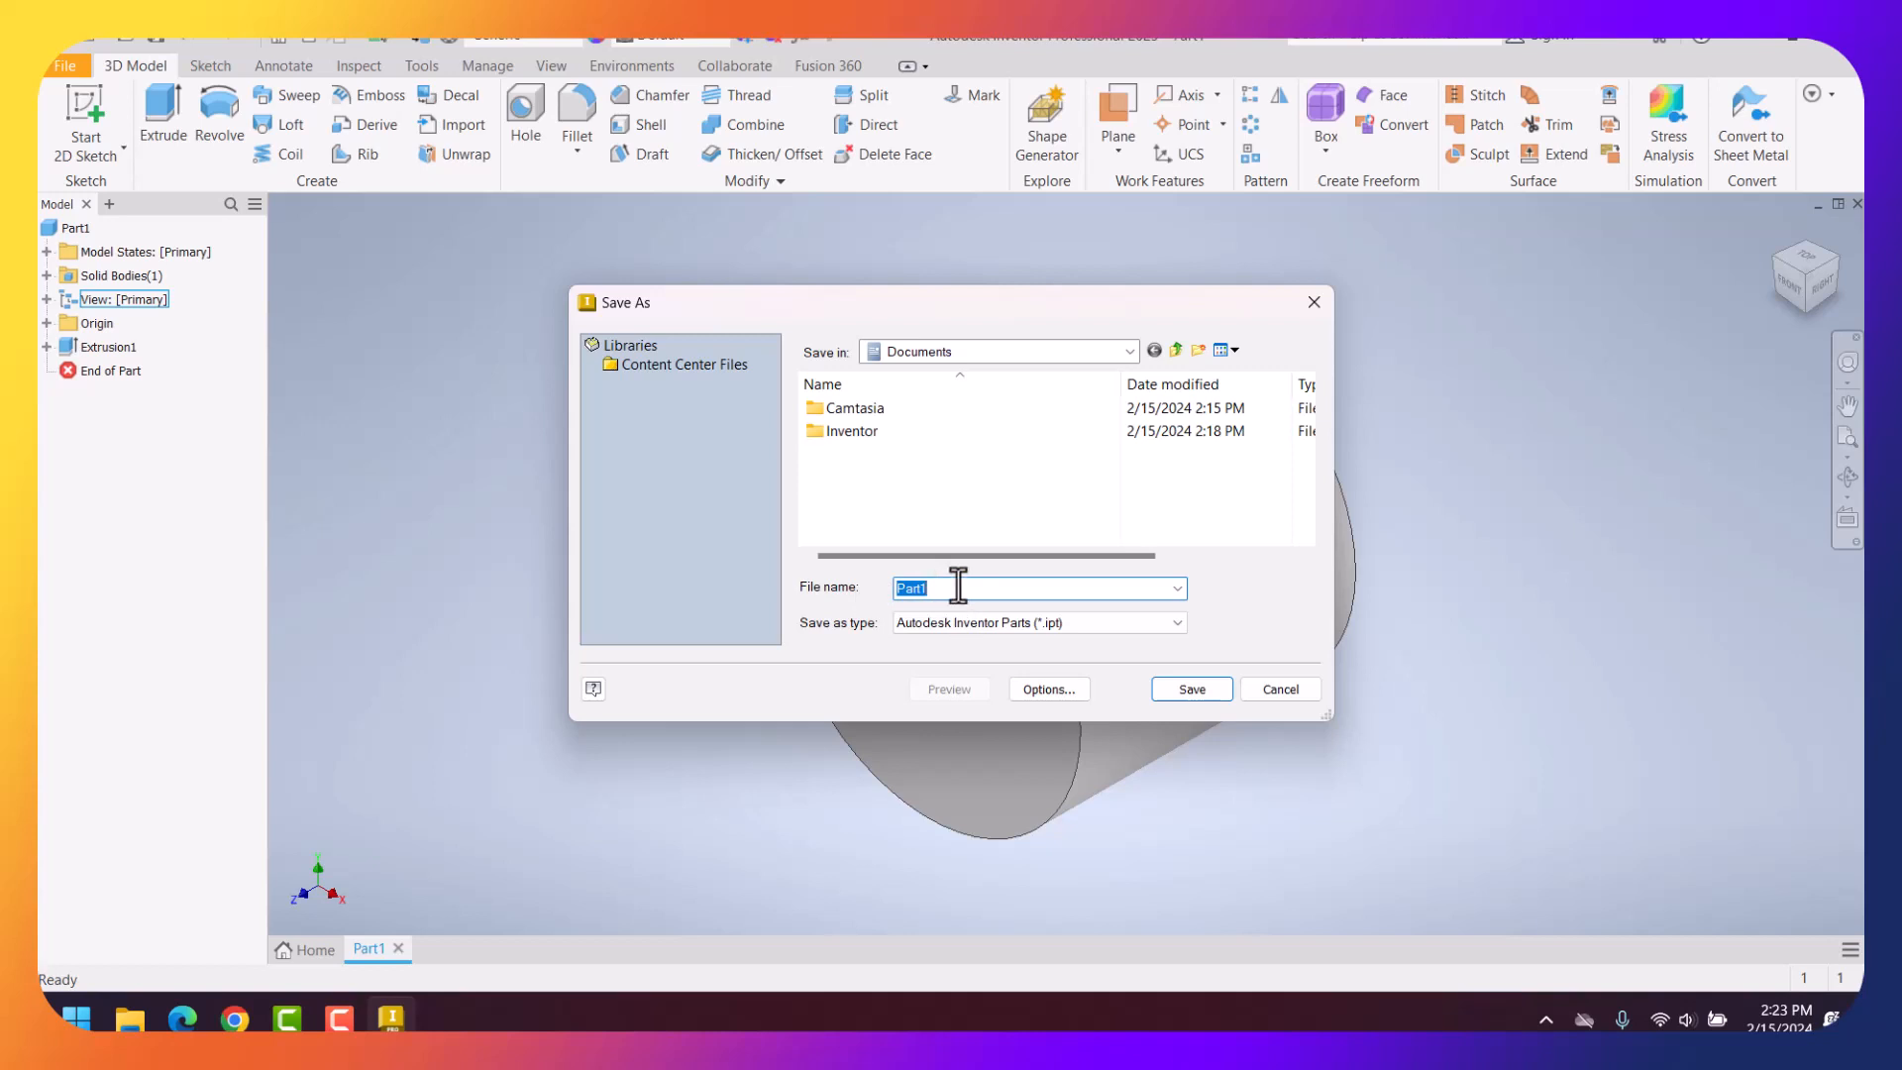
{"action": "type", "text": "Abbey L"}
{"action": "key", "text": "BackSpace"}
{"action": "key", "text": "BackSpace"}
{"action": "type", "text": "8"}
{"action": "key", "text": "BackSpace"}
{"action": "type", "text": "ab 8"}
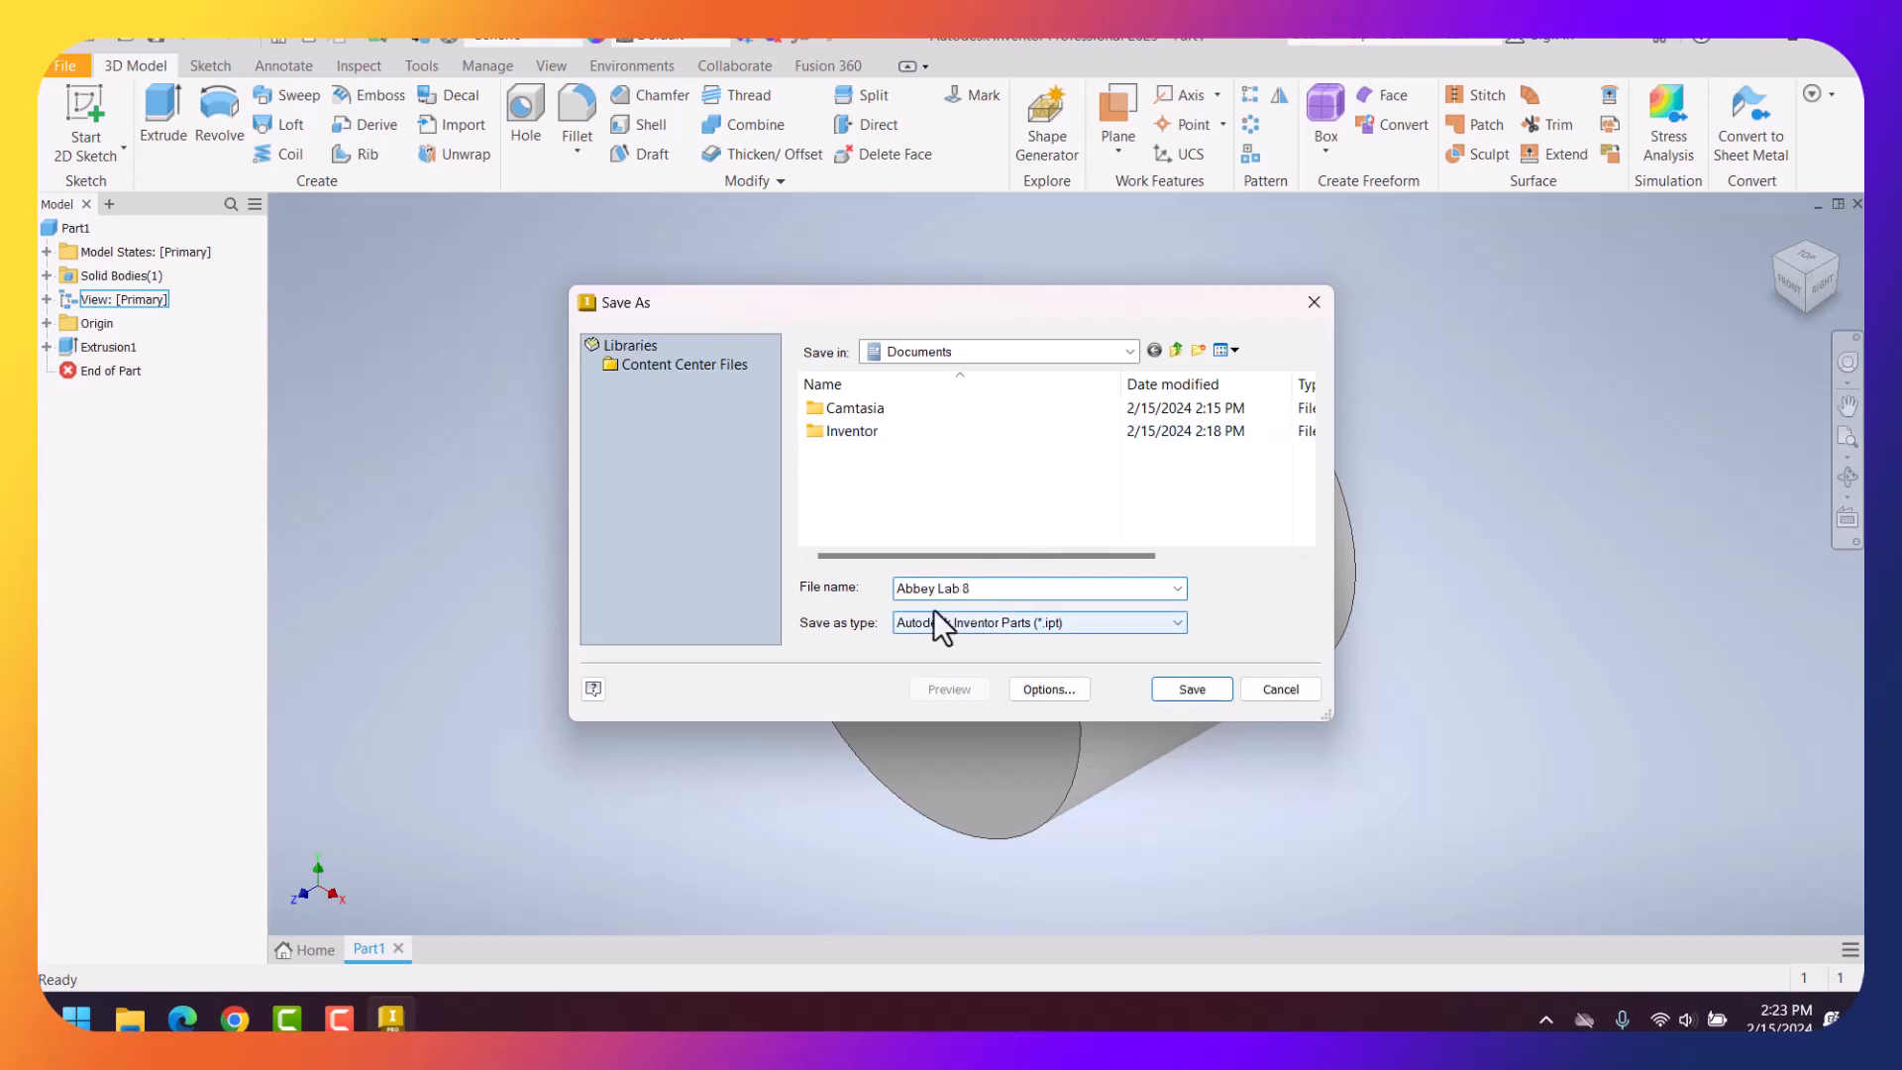
{"action": "left_click", "coordinate": [991, 348]}
{"action": "left_click", "coordinate": [929, 391]}
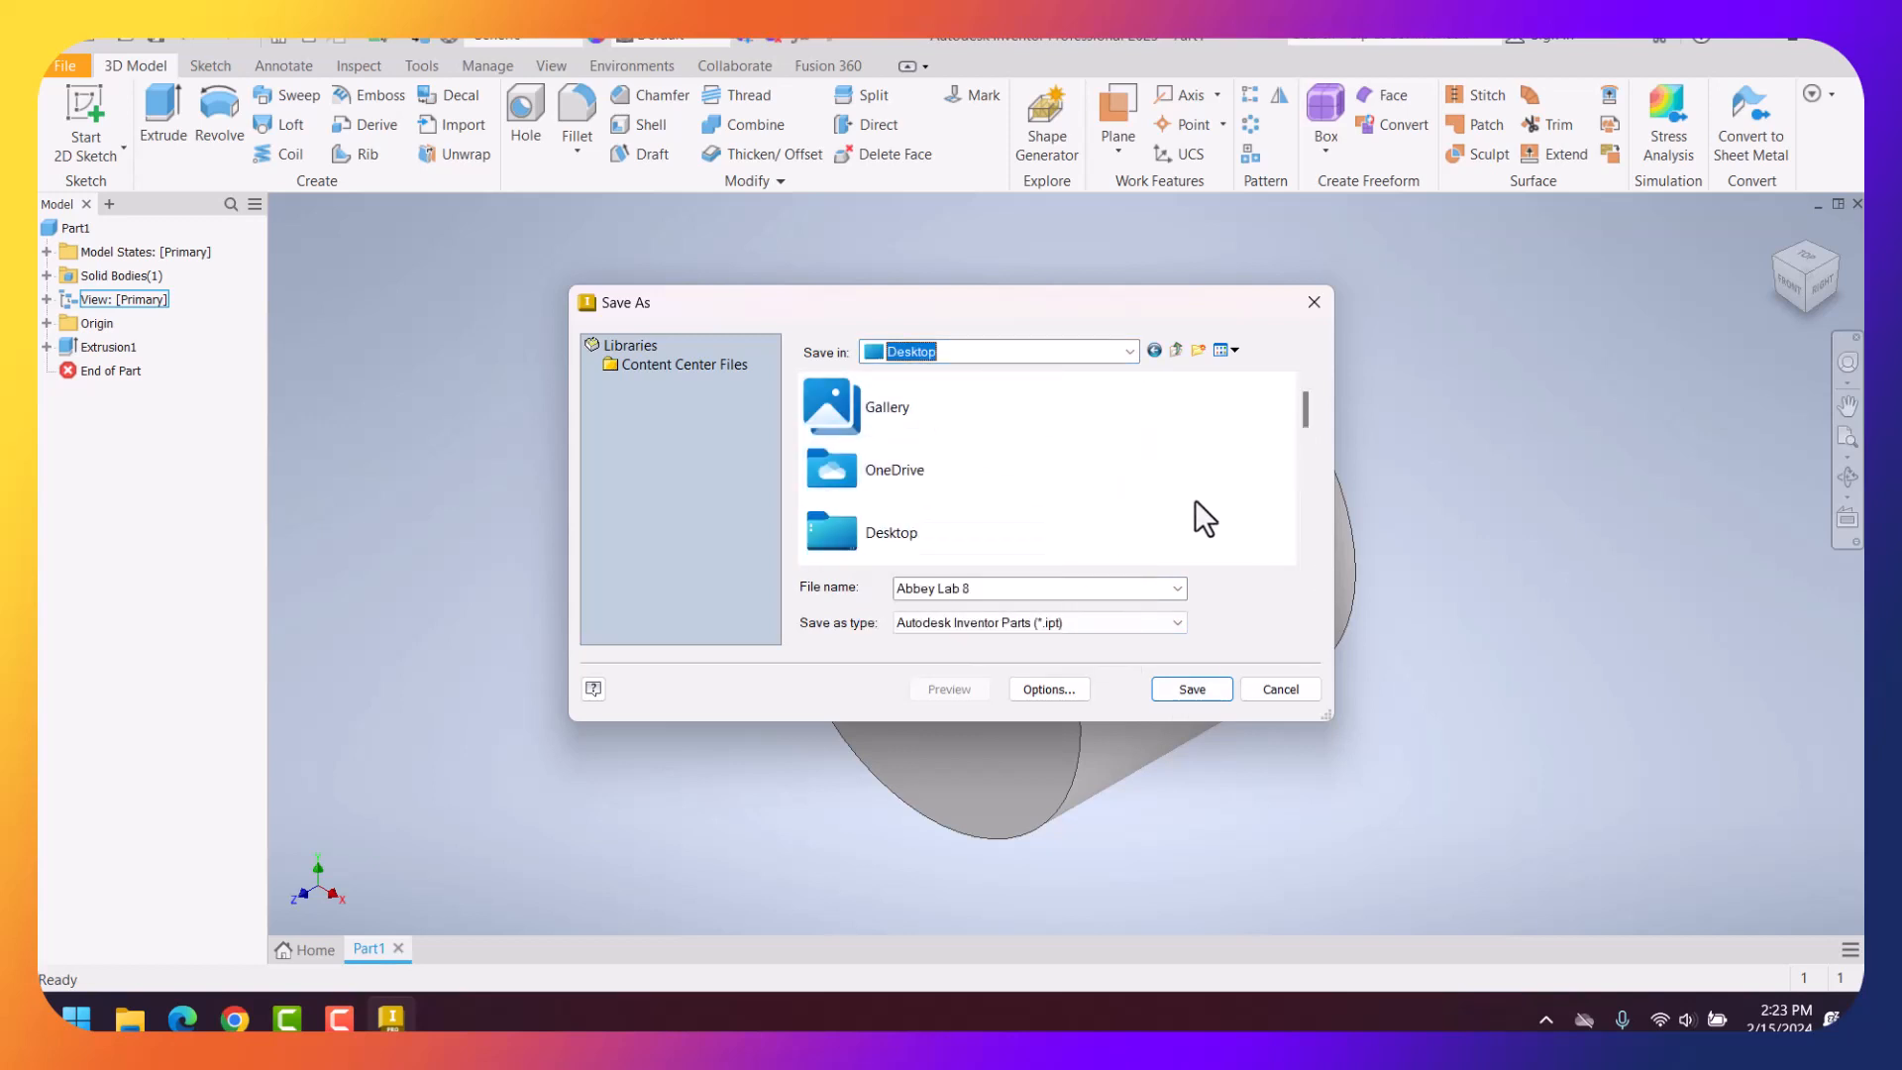
{"action": "left_click", "coordinate": [1192, 690]}
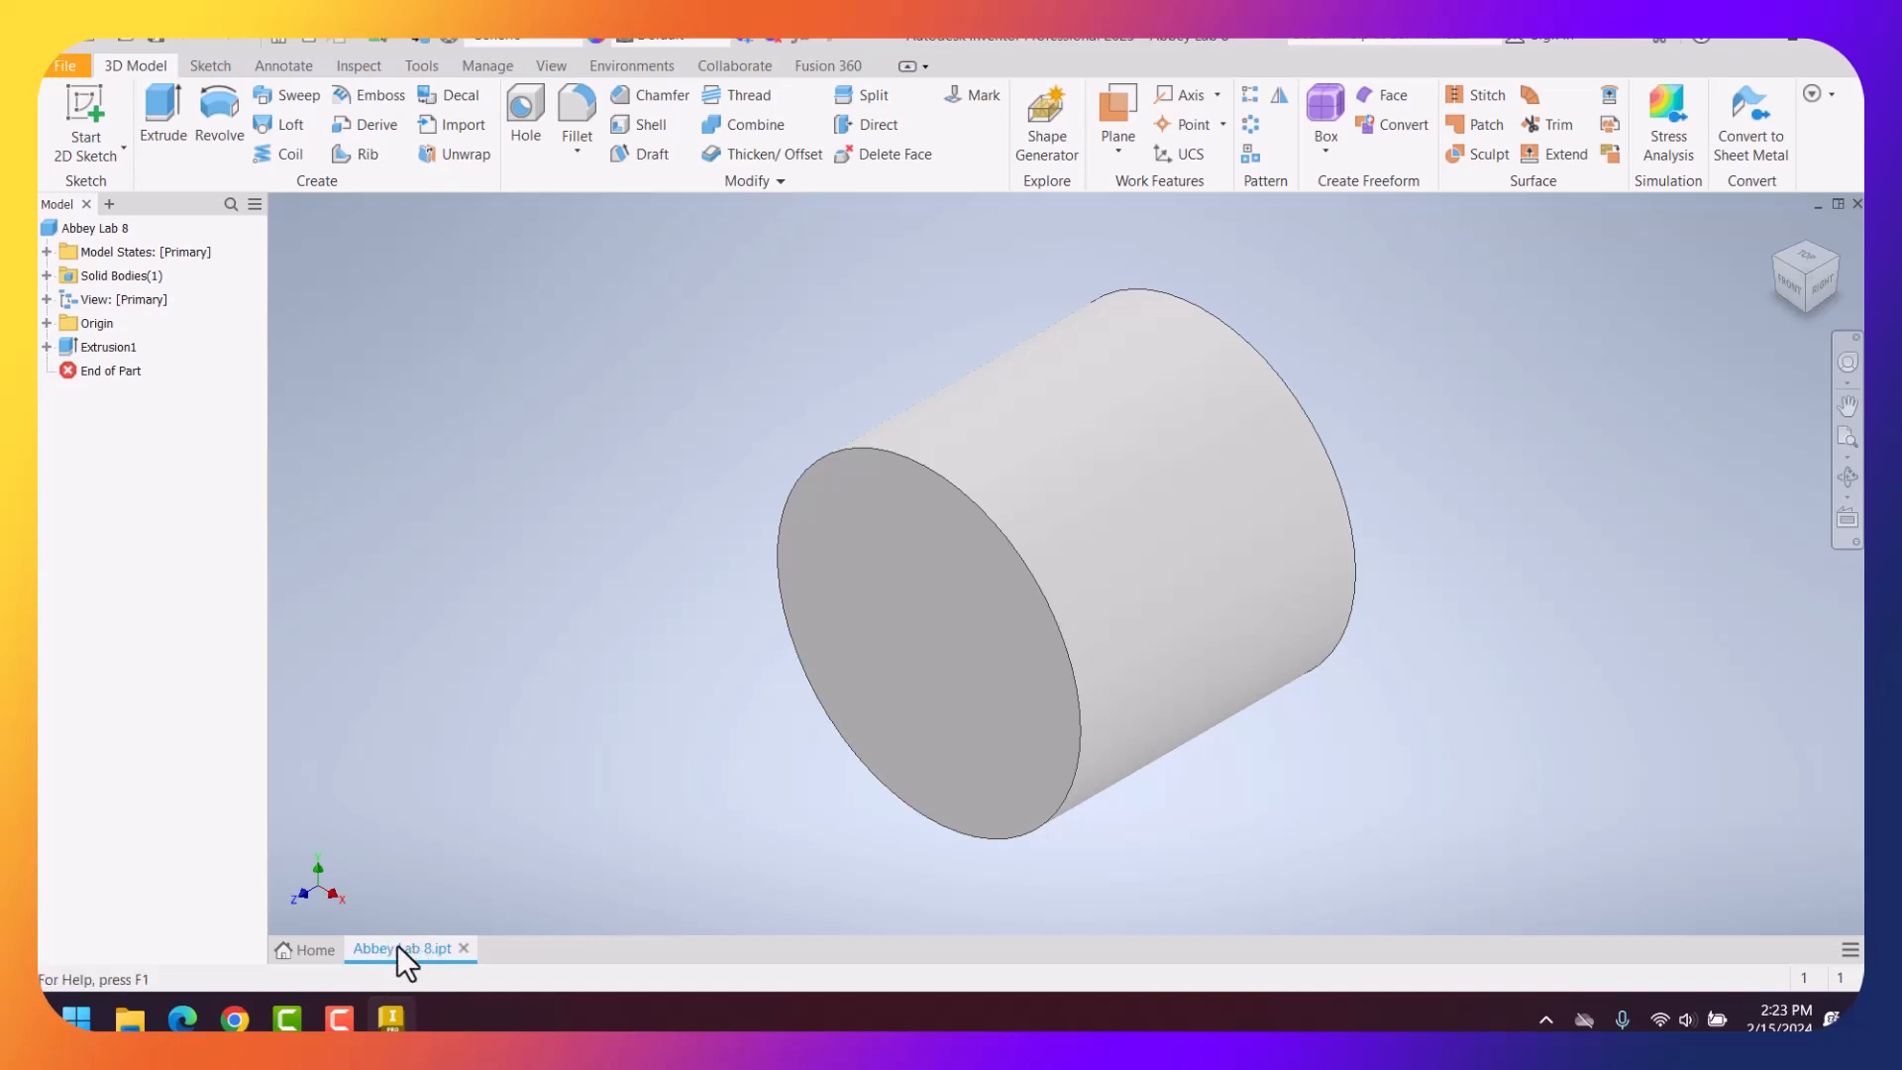
Switch to Chrome and start a file upload submission for the Lab 8-Save & Upload to Canvas assignment.
{"action": "left_click", "coordinate": [236, 1021]}
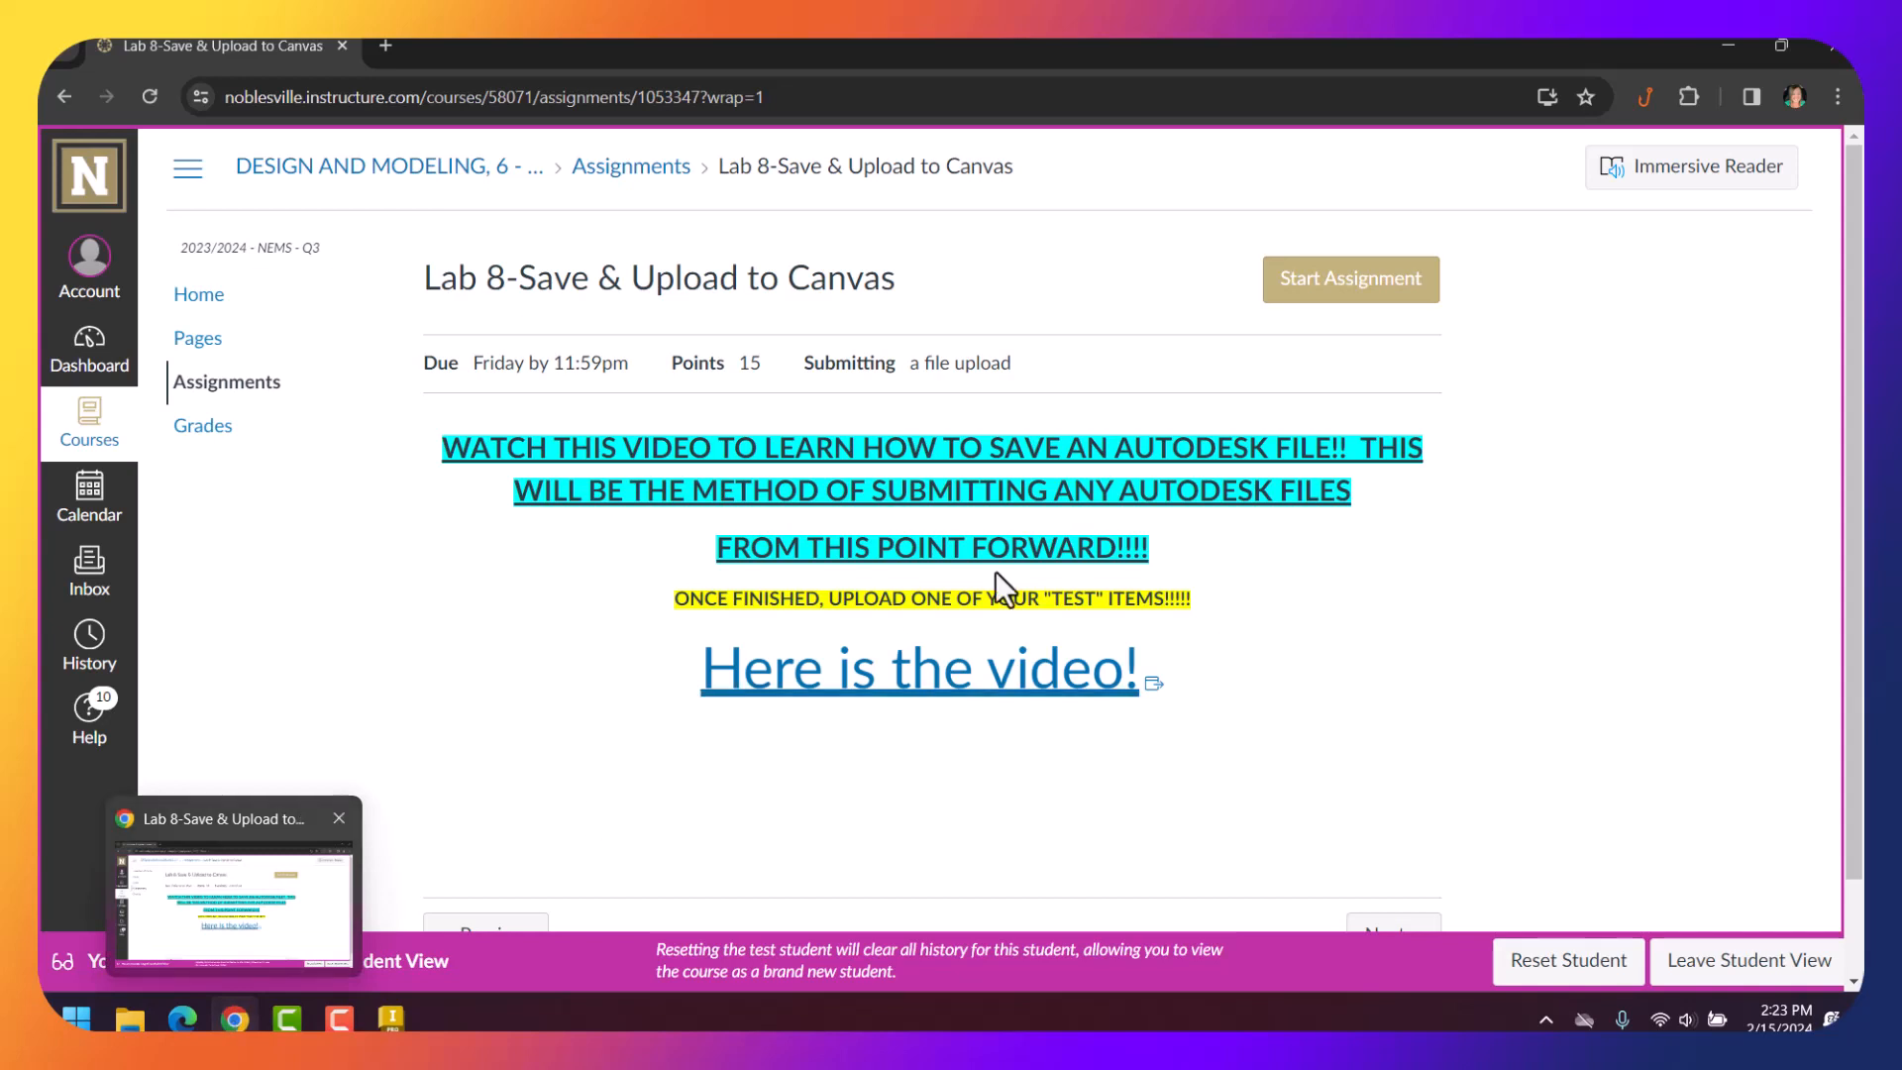
{"action": "left_click", "coordinate": [1339, 285]}
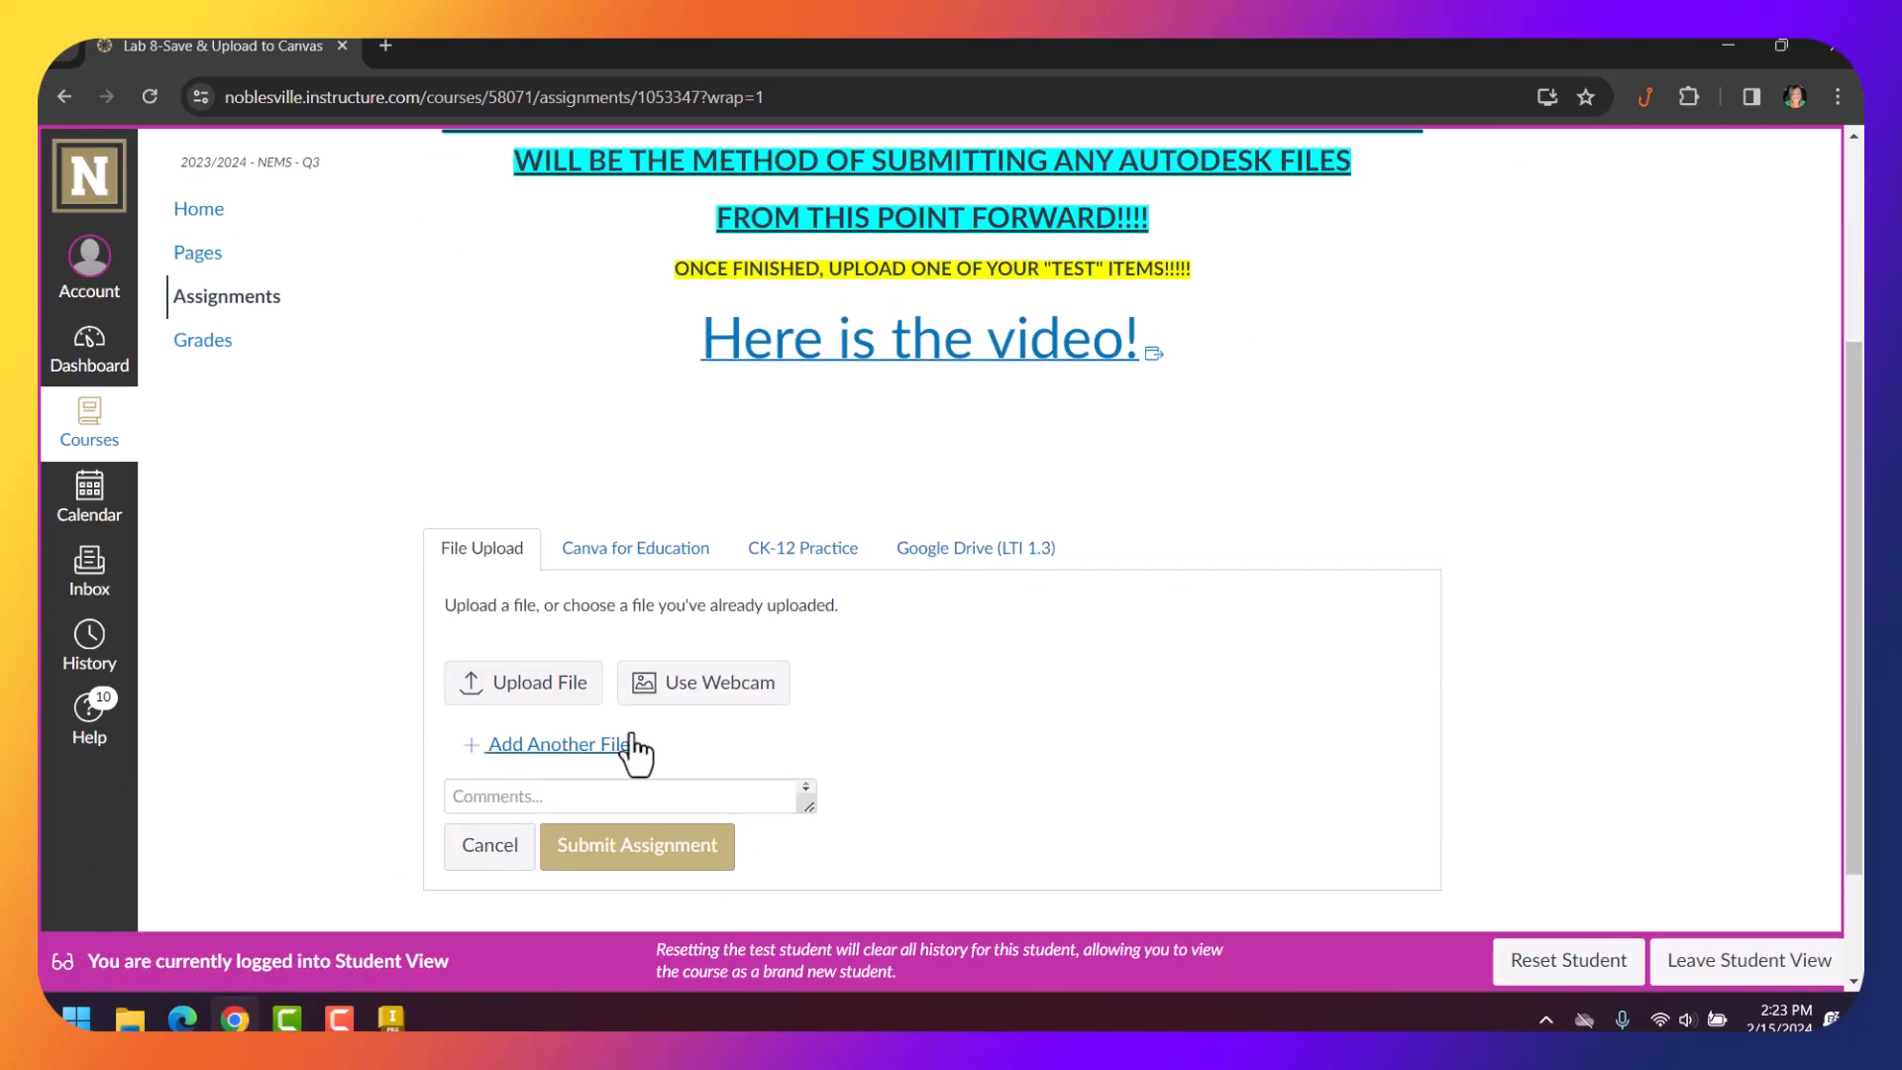
{"action": "left_click", "coordinate": [508, 688]}
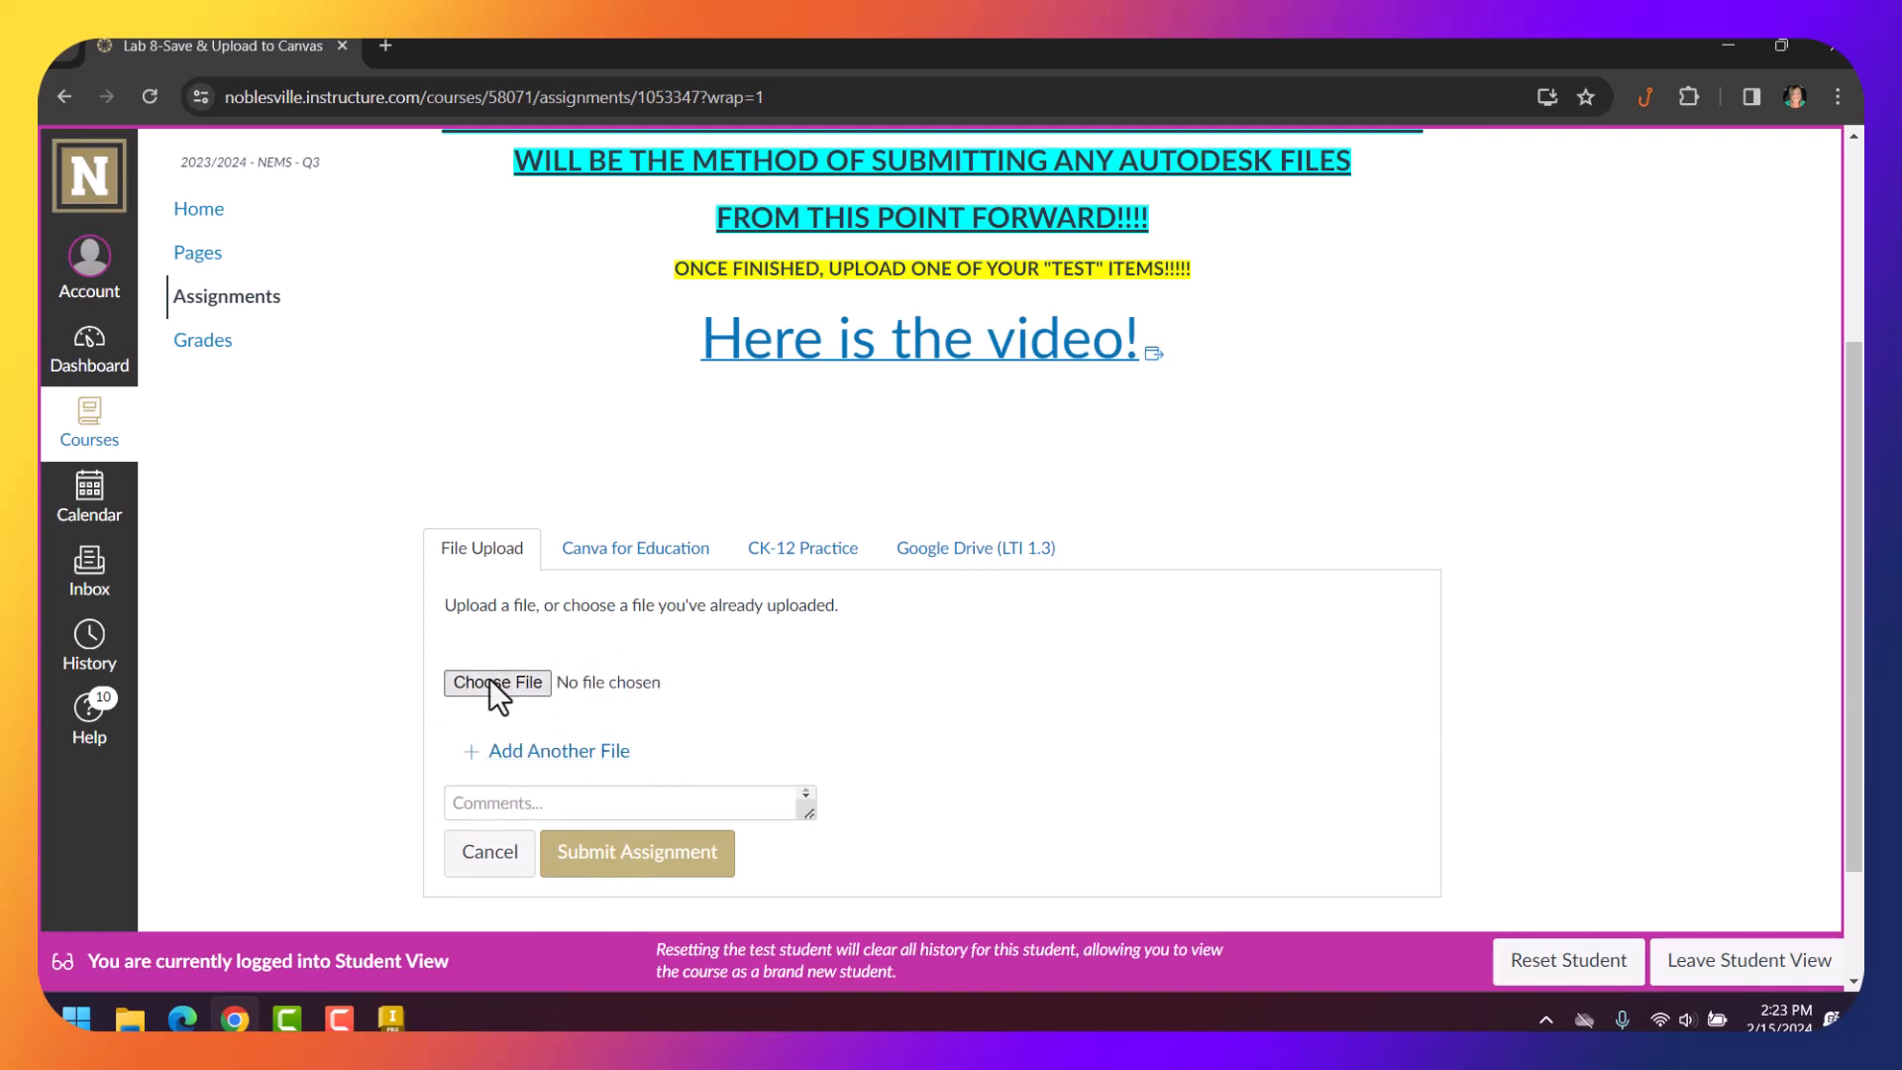
Attach the saved Lab 8 .ipt file from the Desktop and submit the assignment.
{"action": "left_click", "coordinate": [494, 682]}
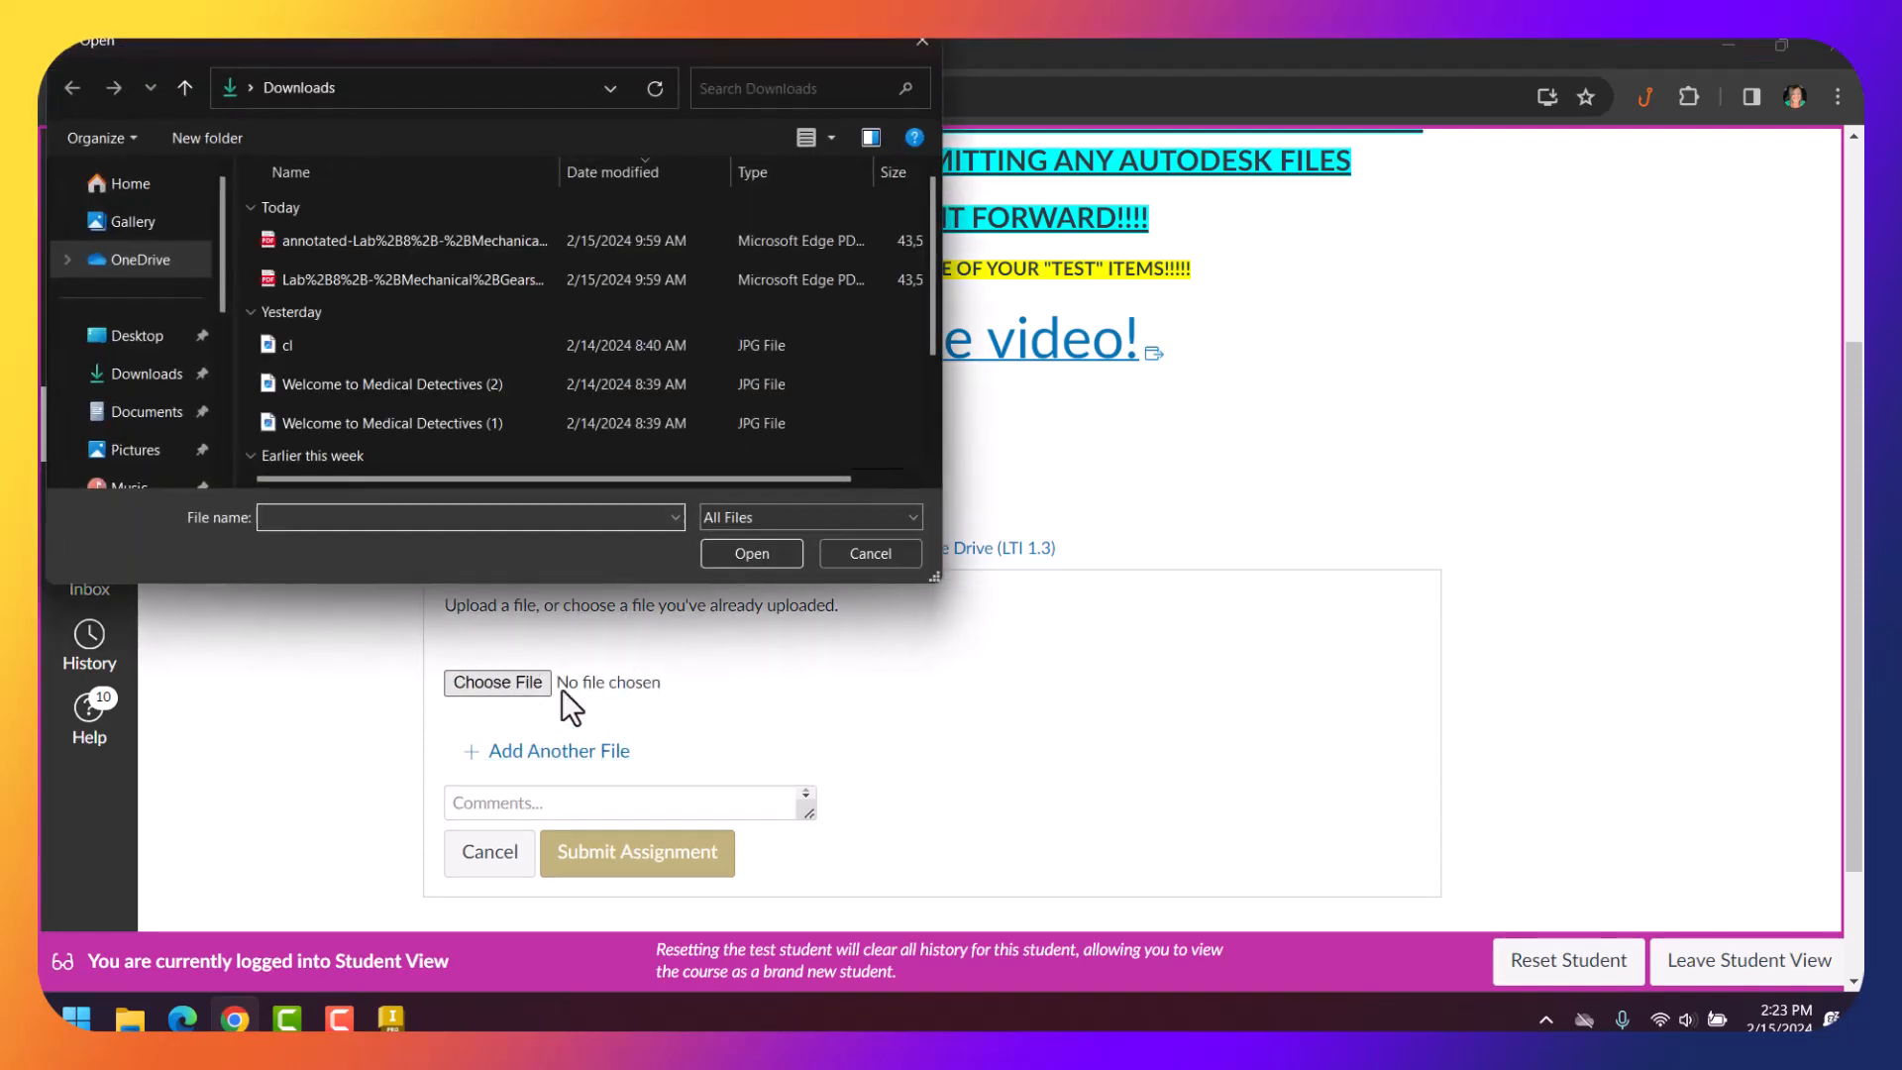
{"action": "left_click", "coordinate": [145, 341]}
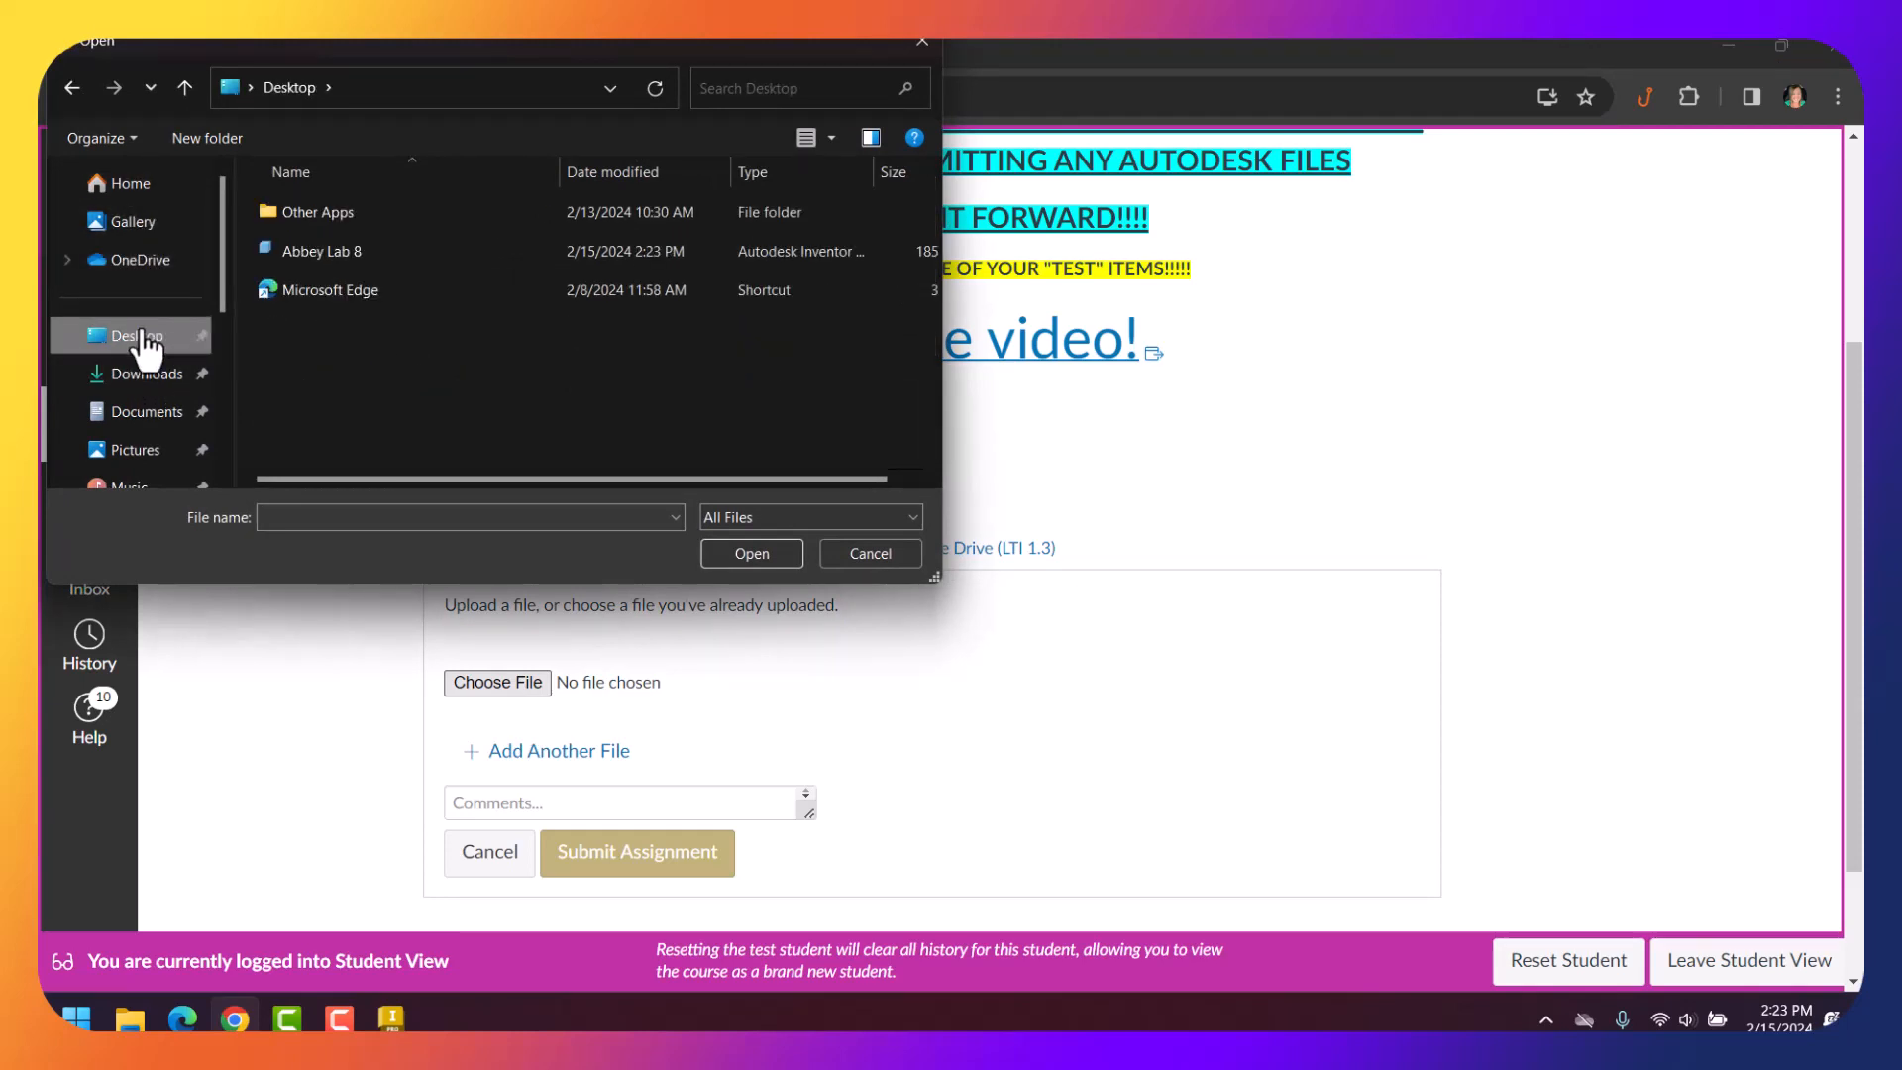
{"action": "left_click", "coordinate": [337, 251]}
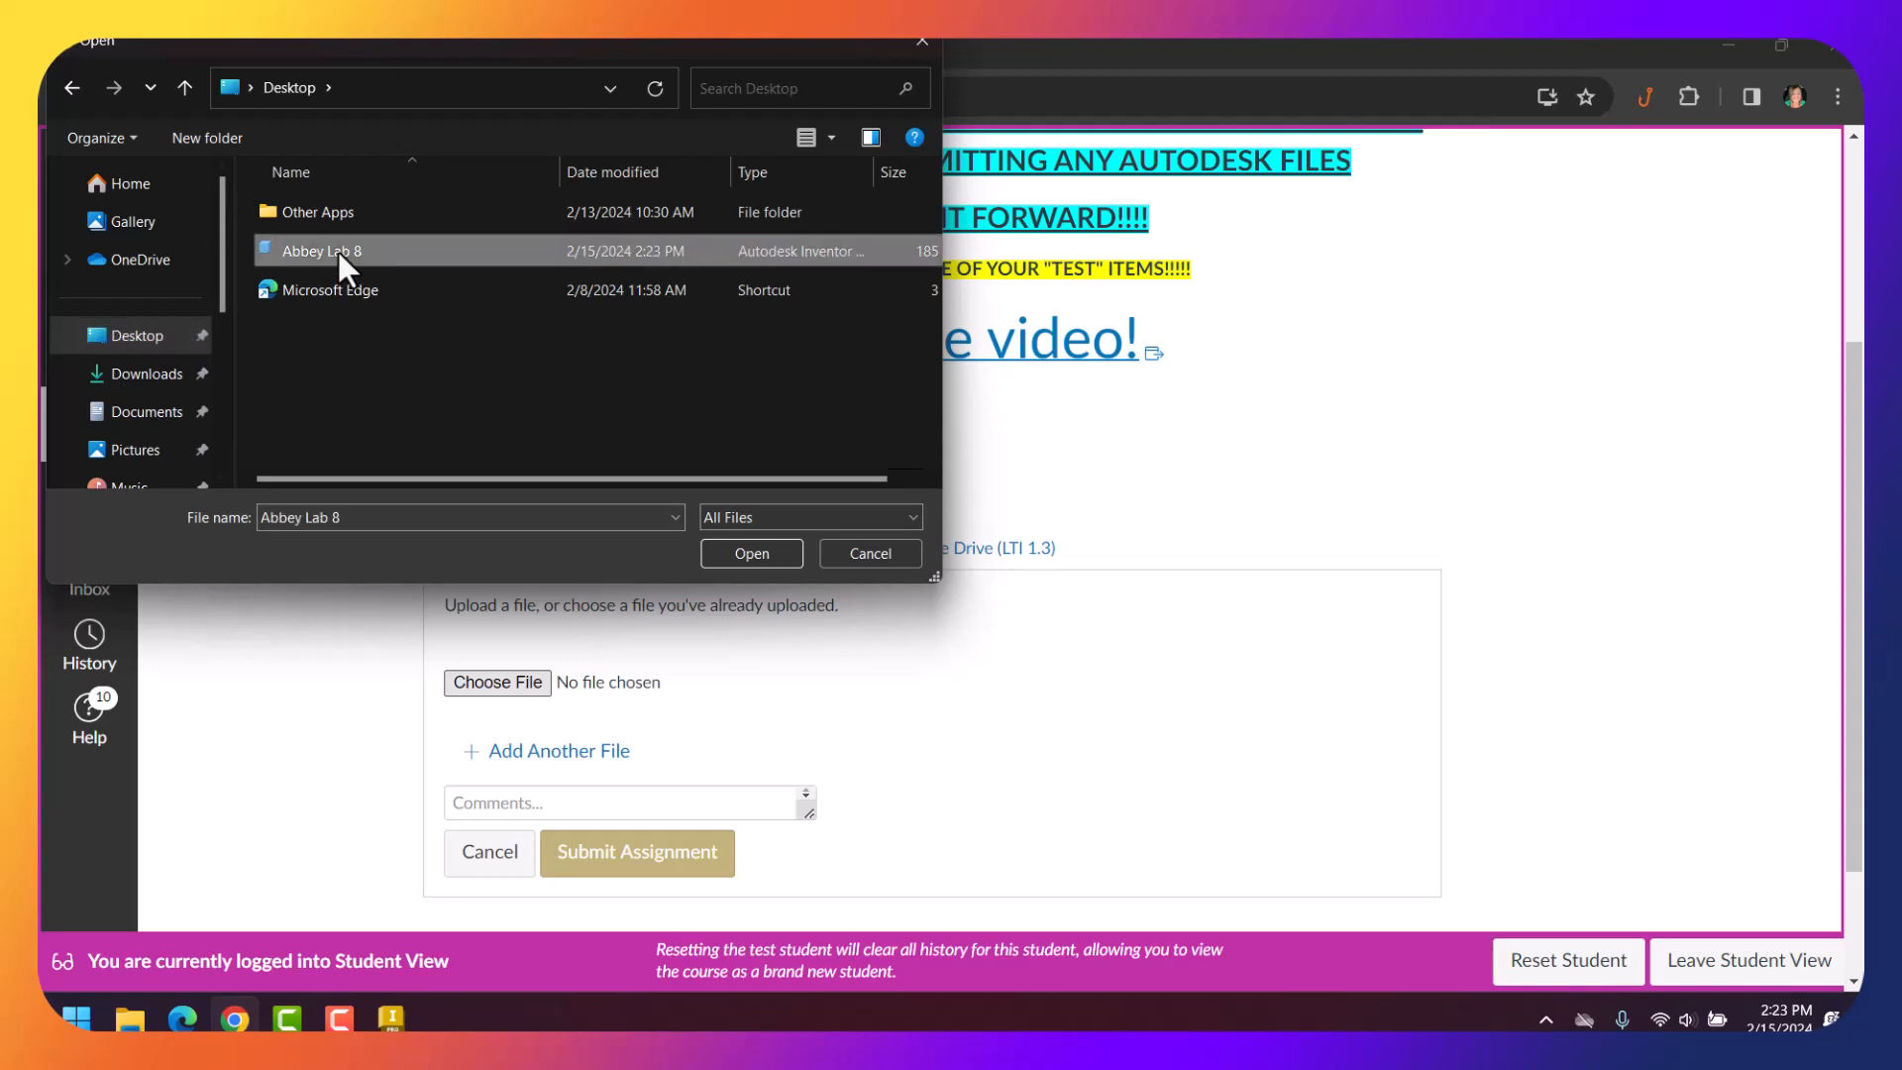
{"action": "left_click", "coordinate": [751, 555]}
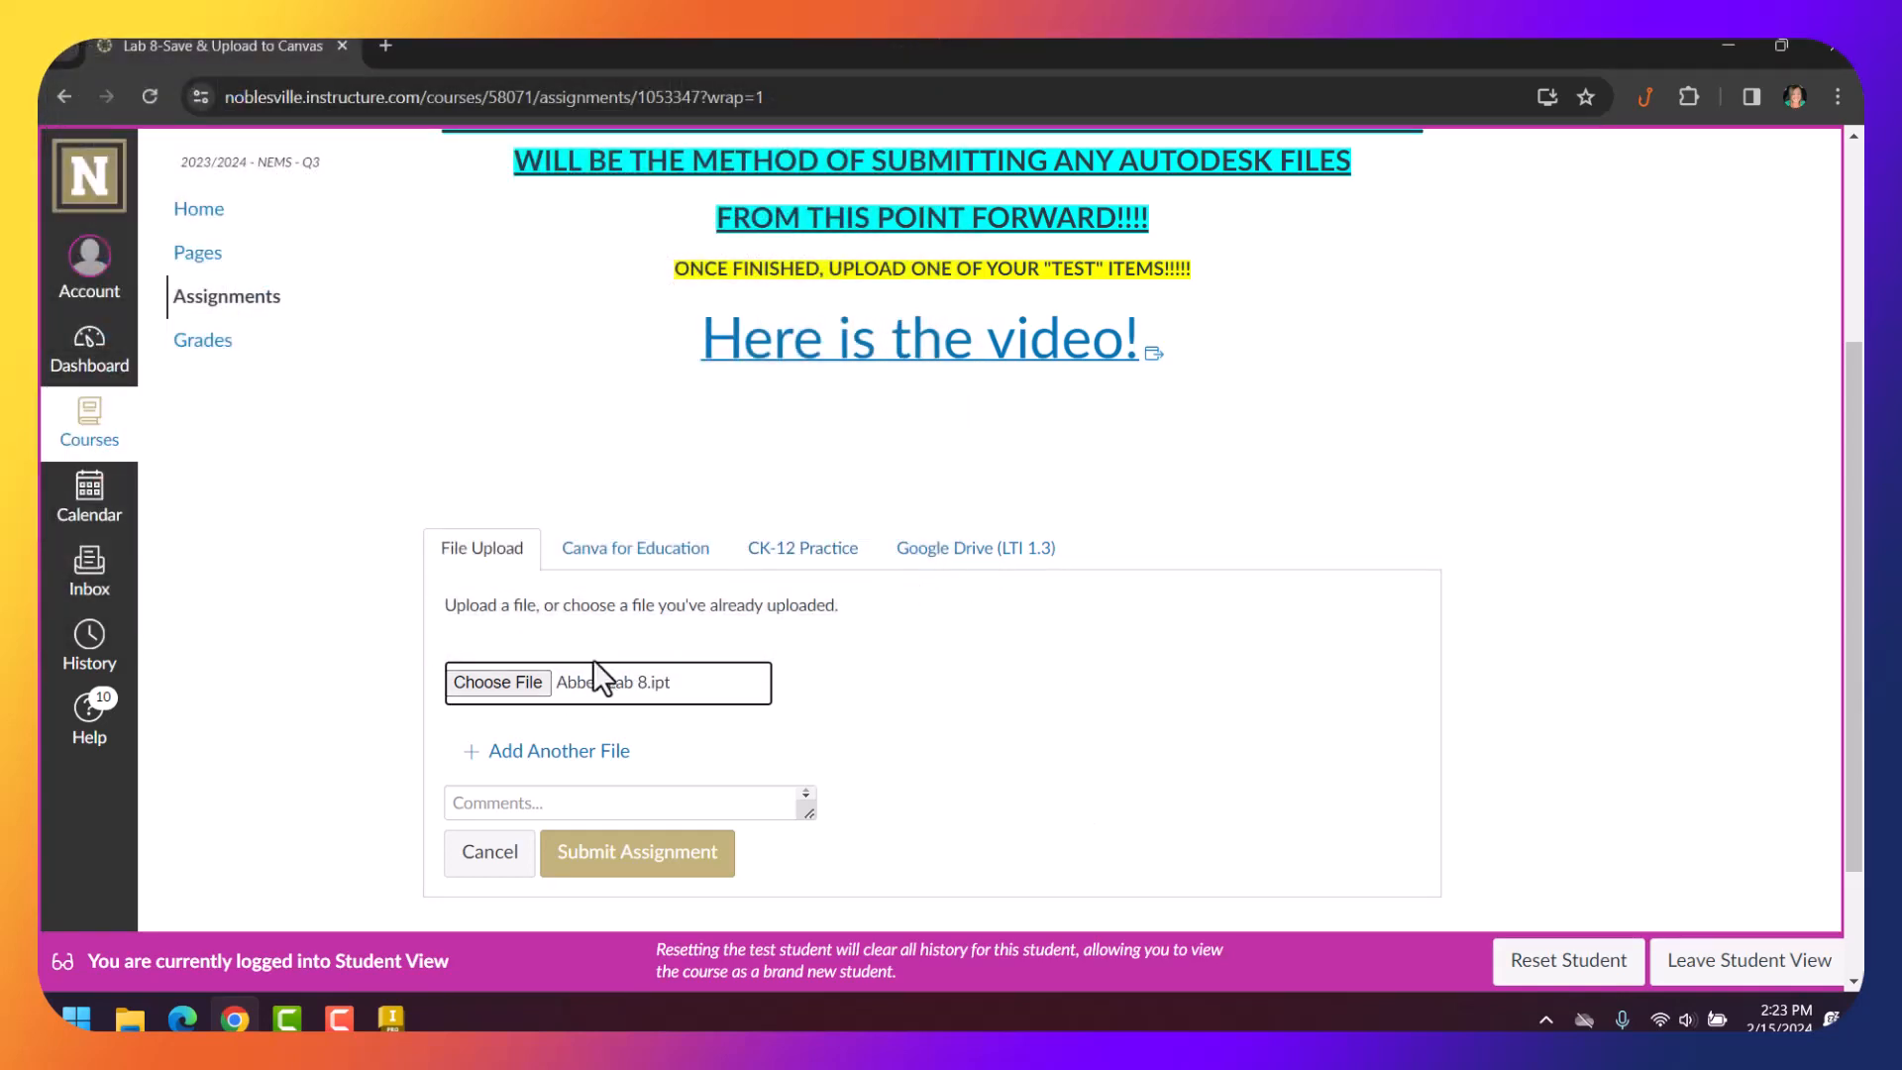
{"action": "left_click", "coordinate": [652, 858]}
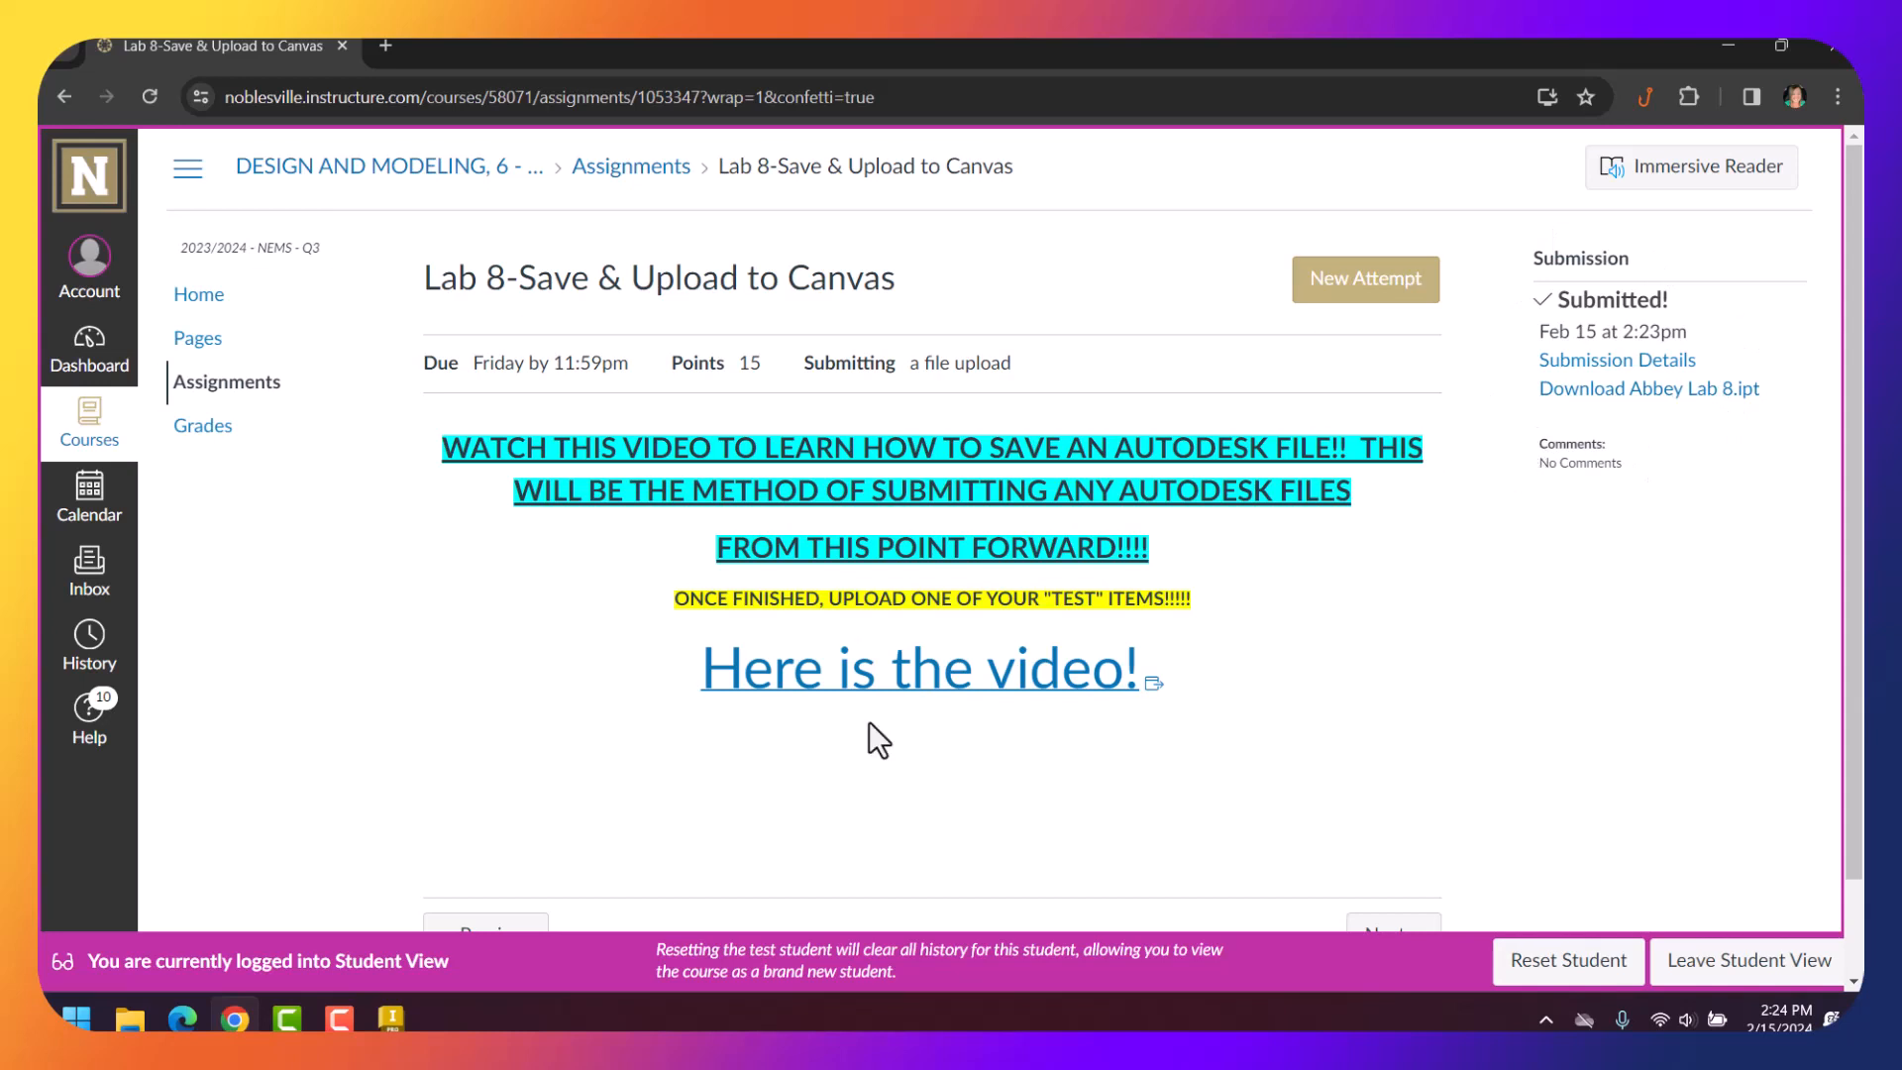
Reopen the Lab 8-Save & Upload to Canvas assignment from Friday's classwork on the course home page to check the submission.
{"action": "left_click", "coordinate": [220, 301]}
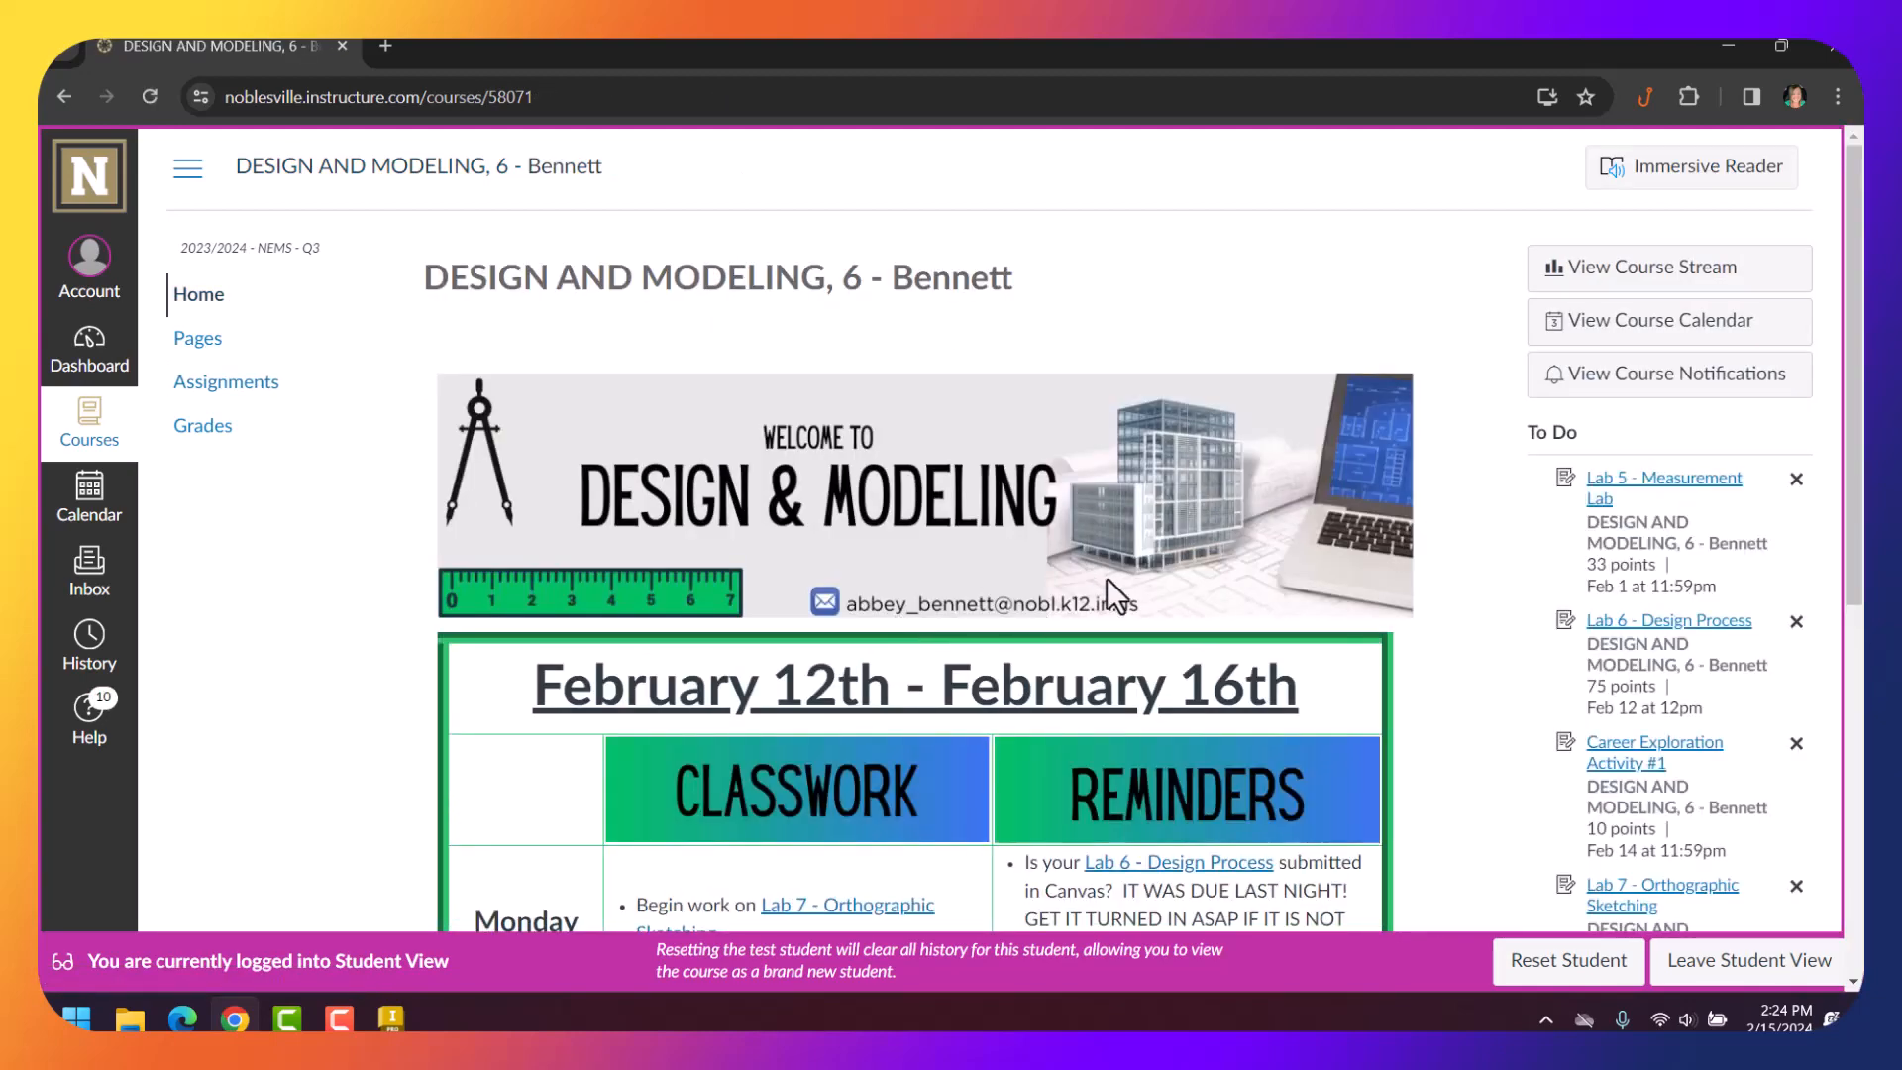
{"action": "scroll", "coordinate": [1078, 597], "scroll_direction": "down", "scroll_amount": 5}
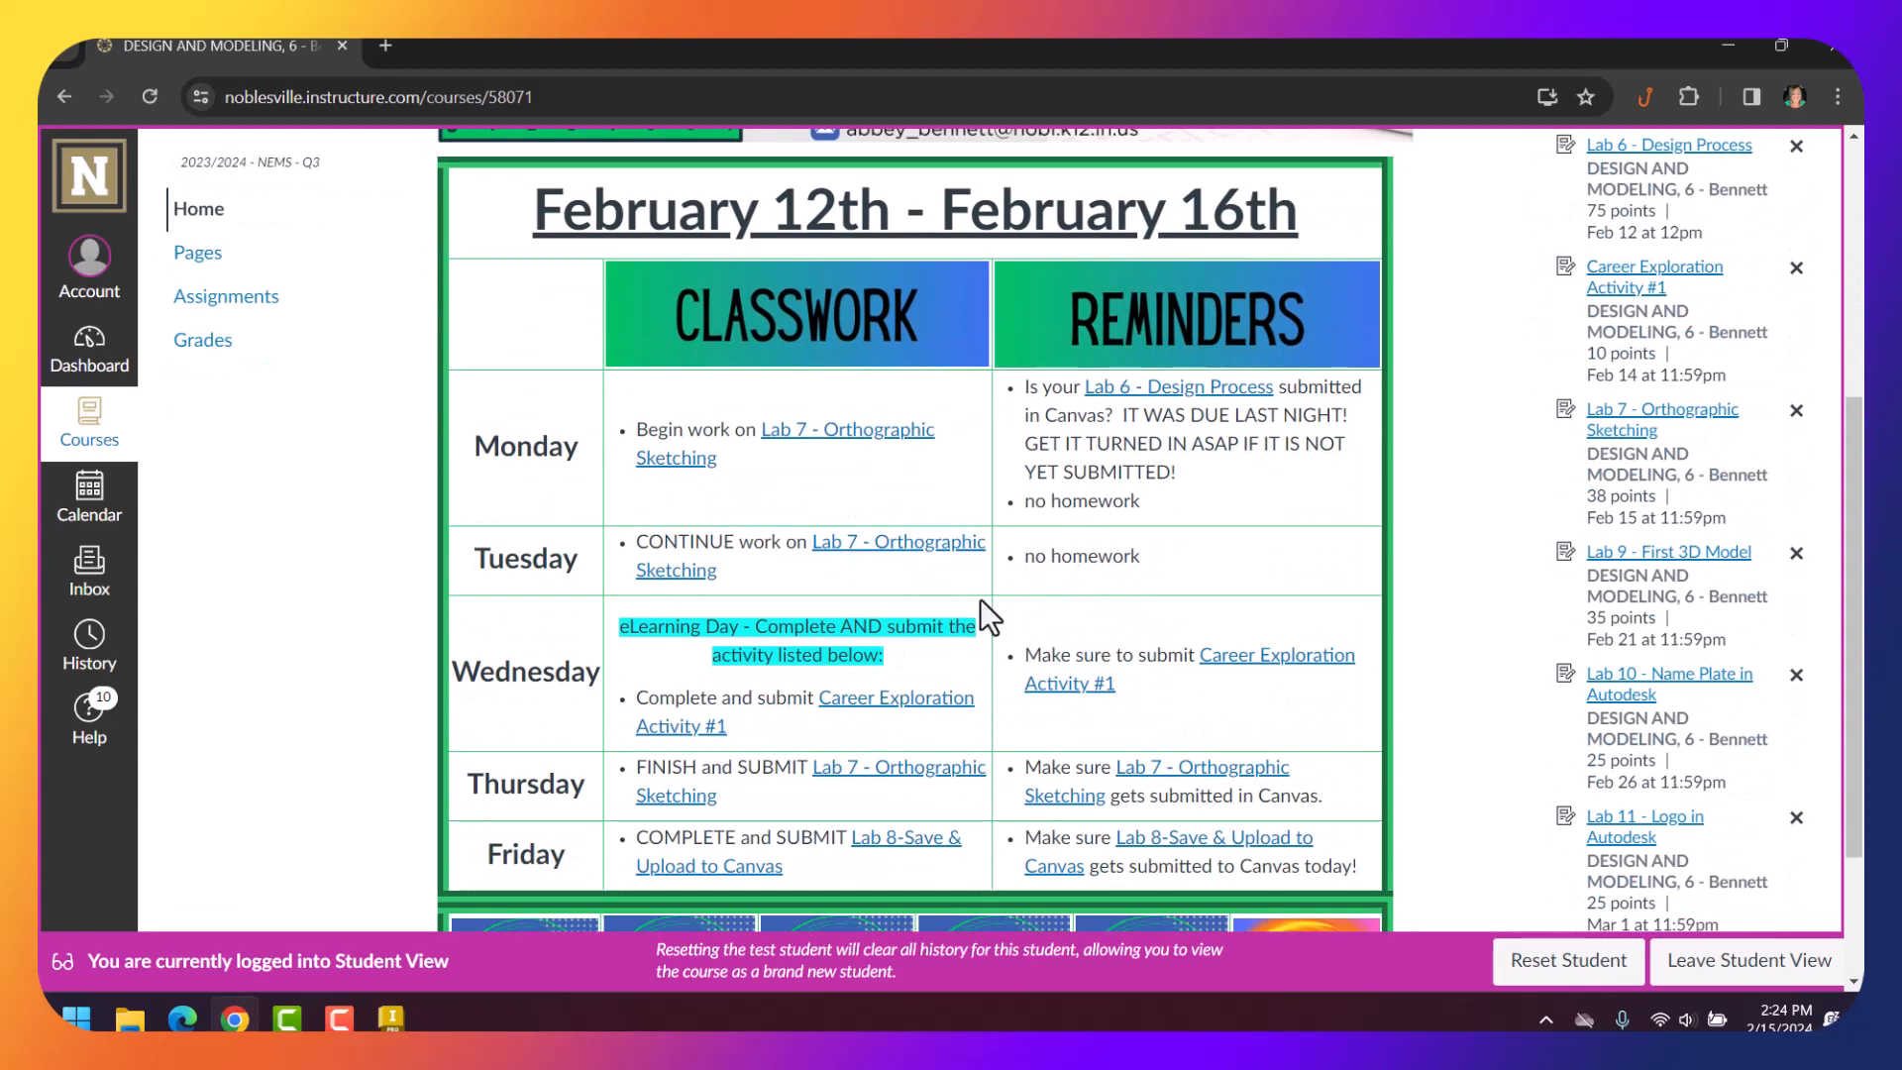
{"action": "left_click", "coordinate": [906, 852]}
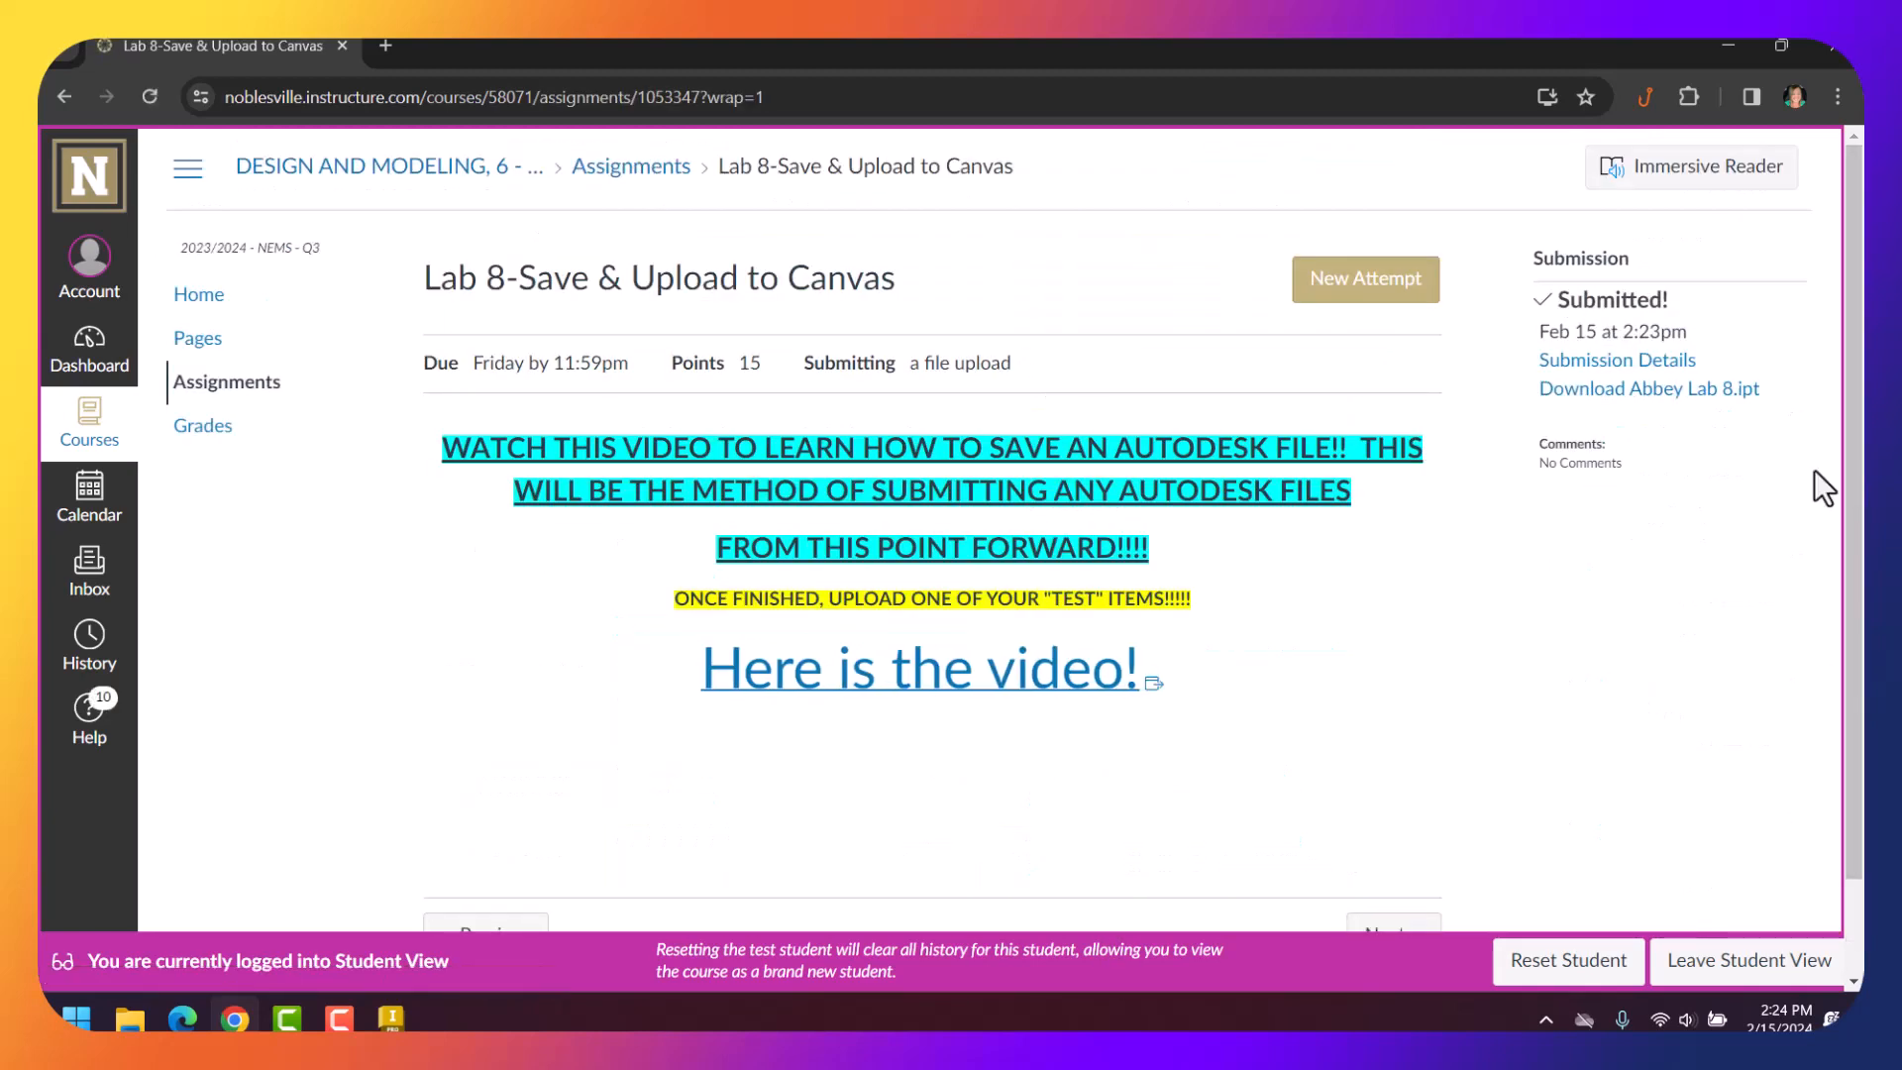
Download the submitted Lab 8 .ipt file from the assignment page and open the downloaded copy in Inventor.
{"action": "left_click", "coordinate": [1629, 391]}
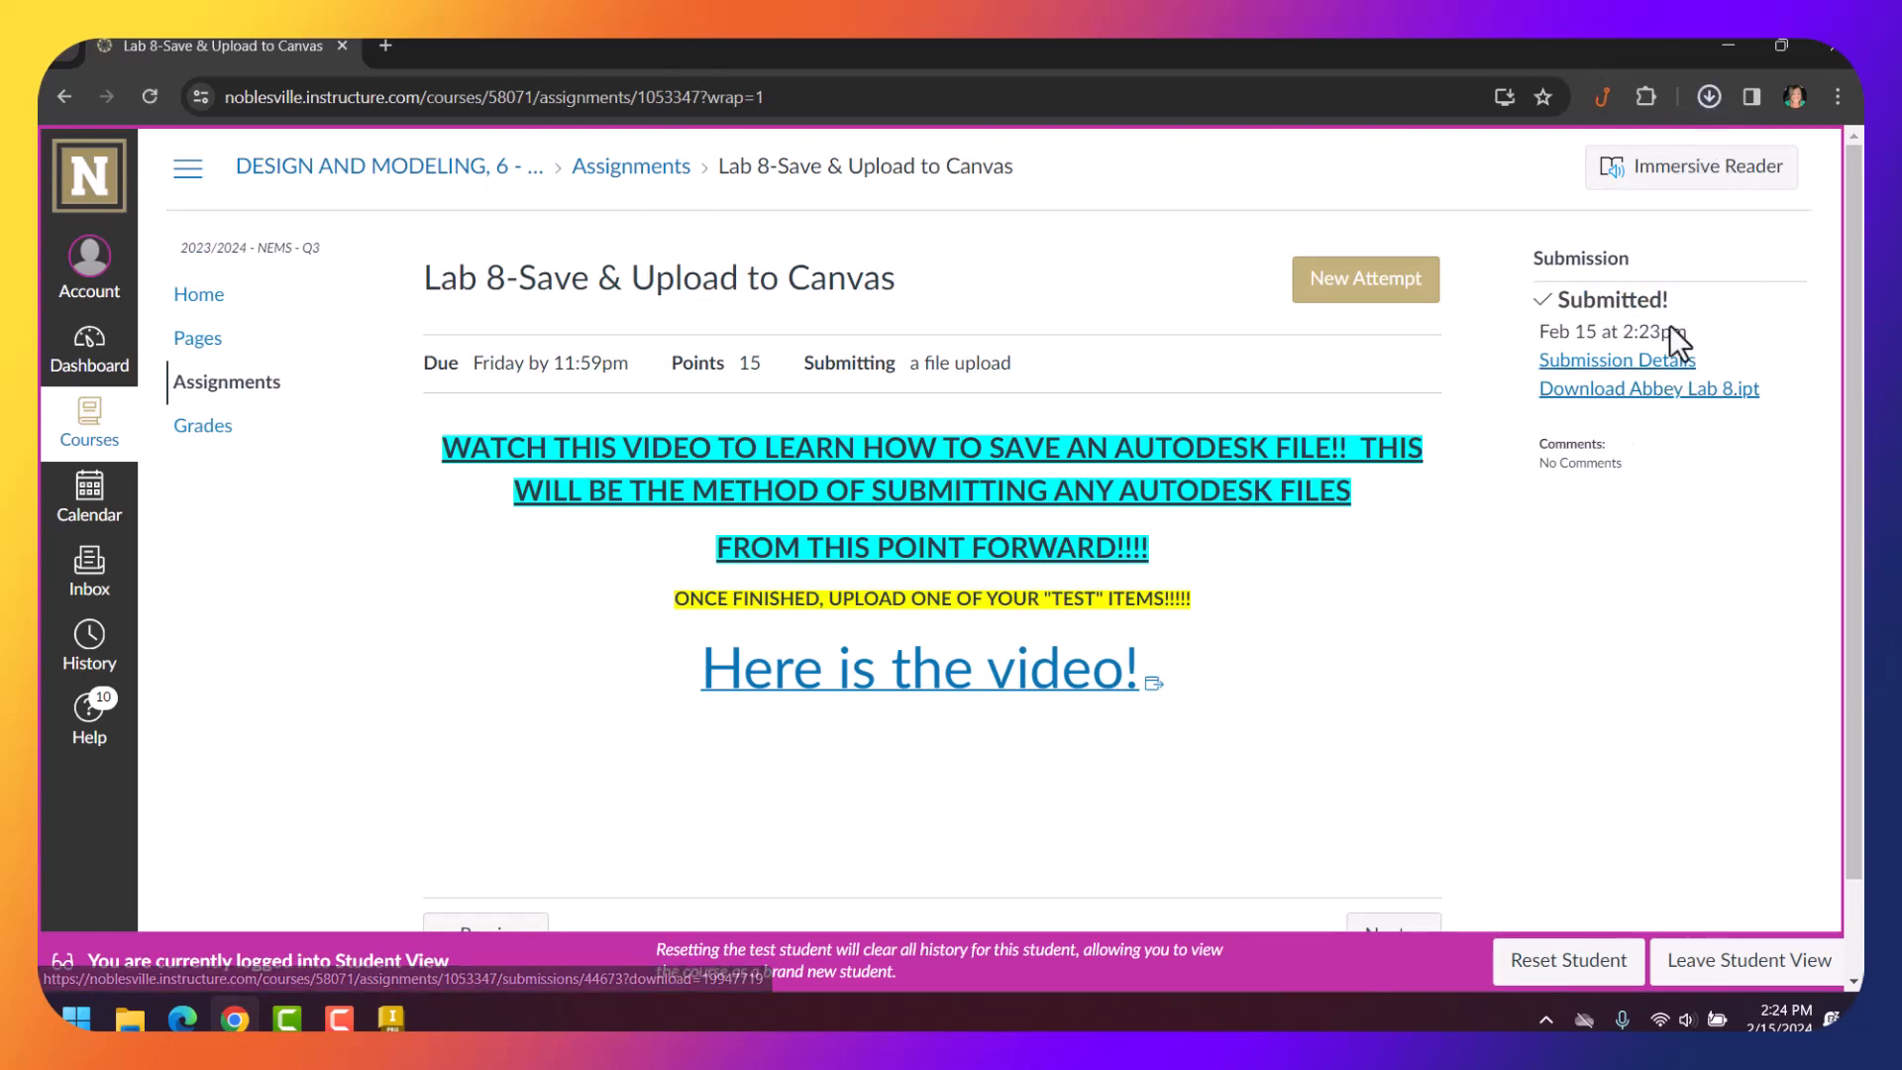
{"action": "left_click", "coordinate": [1710, 97]}
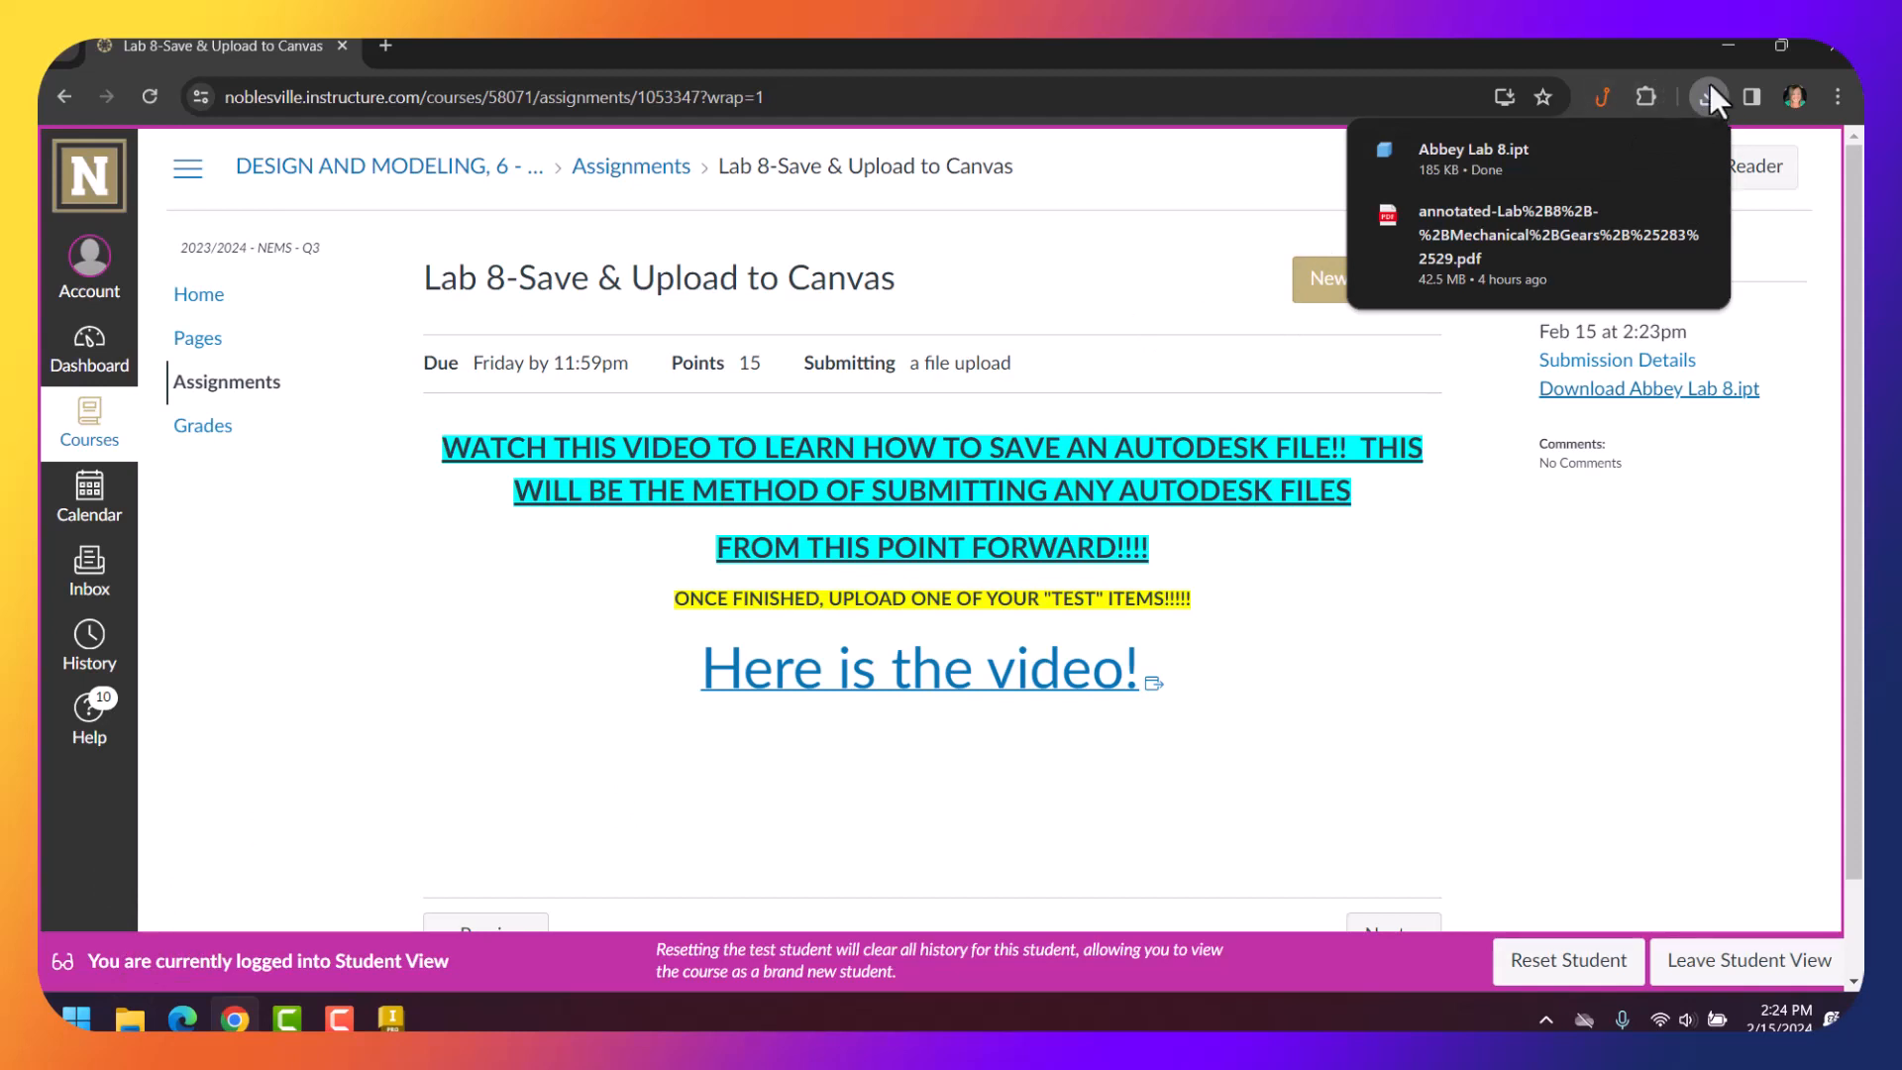
{"action": "left_click", "coordinate": [1474, 153]}
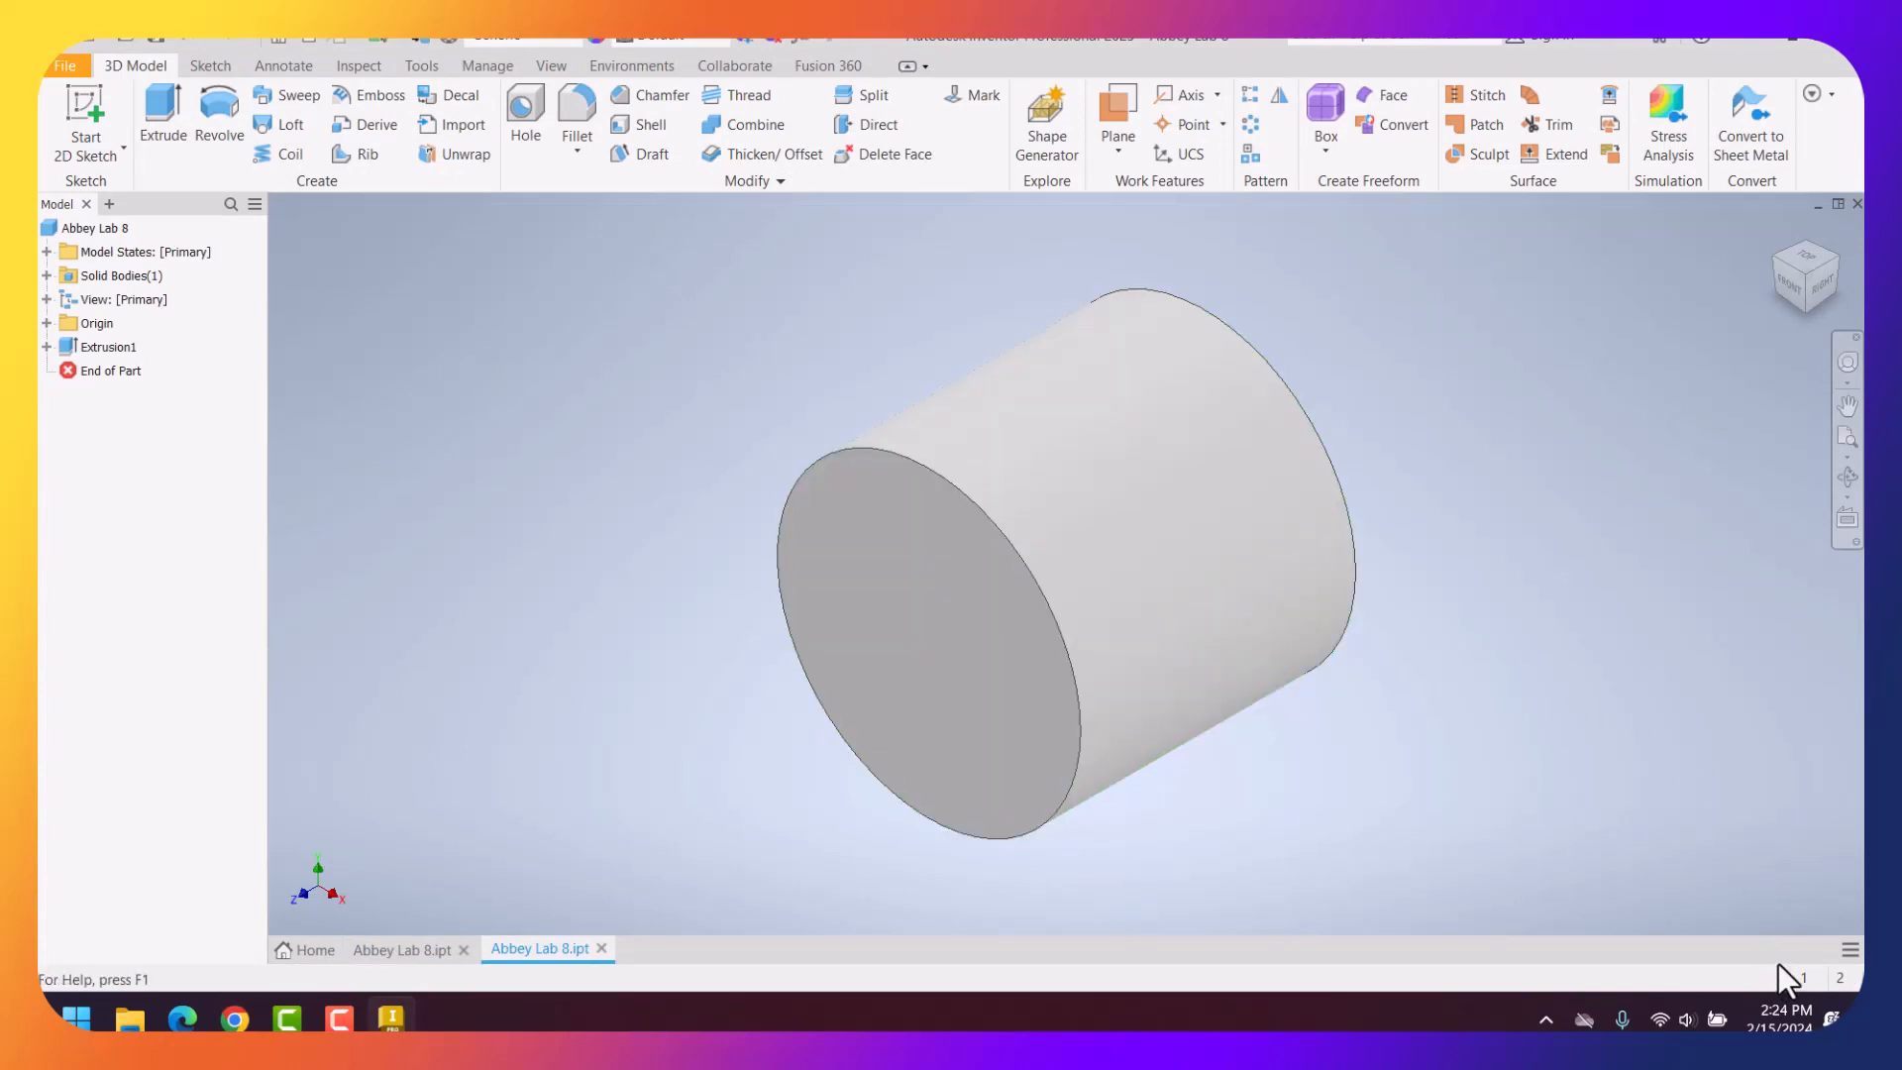
Start a rectangular screen snip of the reopened part.
{"action": "key", "text": "super+shift+s"}
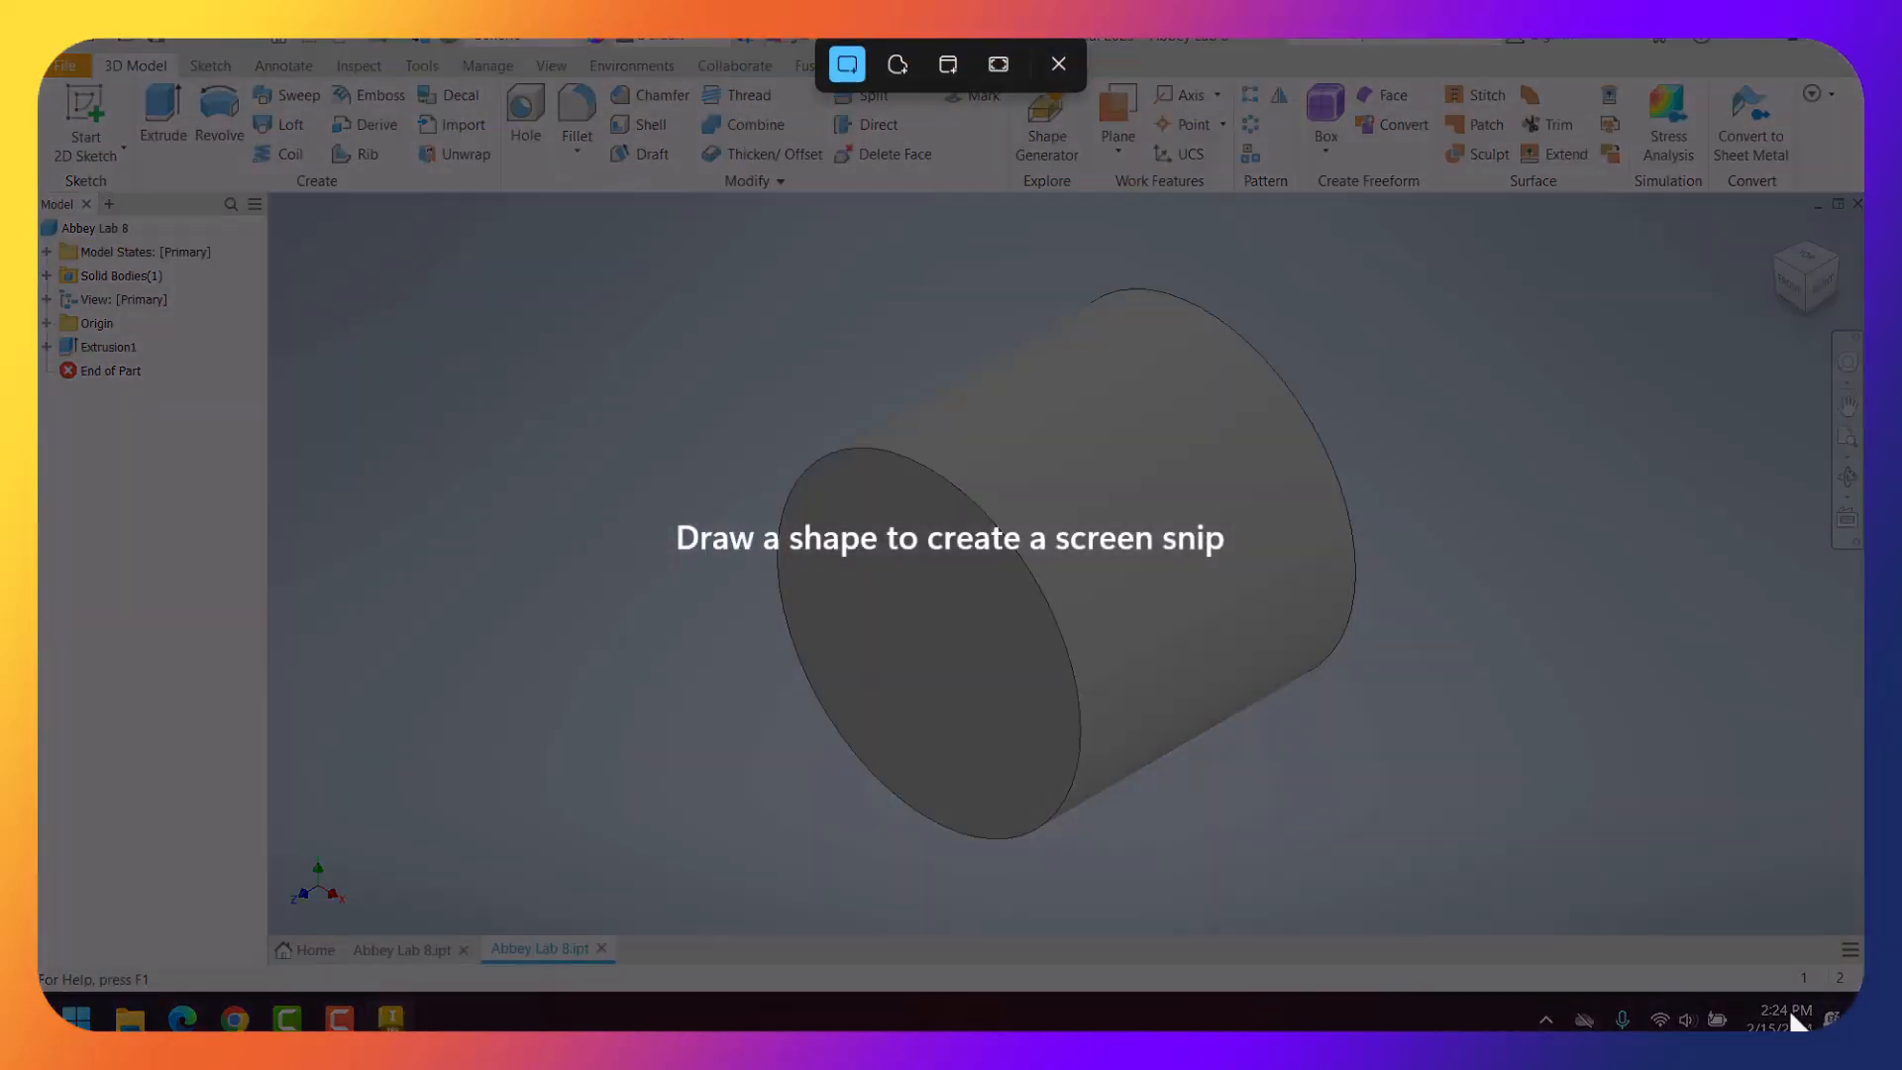